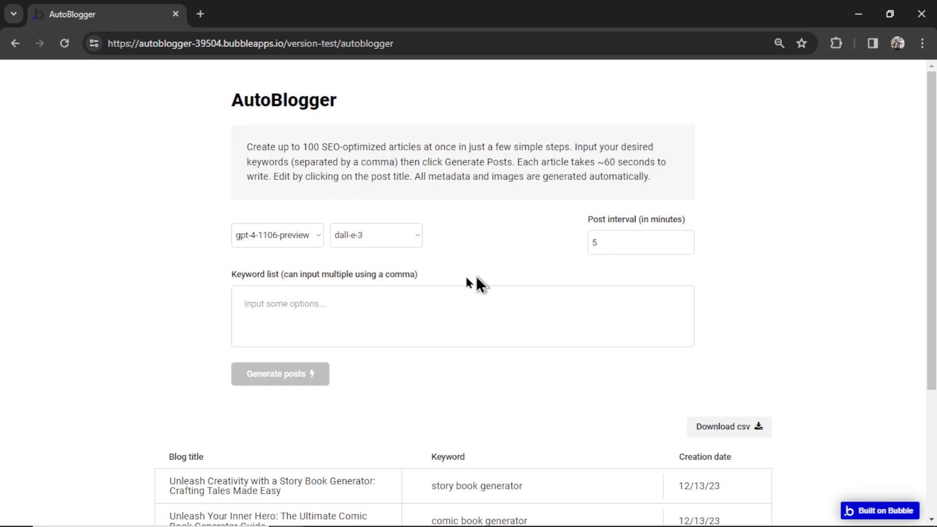
Look over the AutoBlogger page and its list of generated posts, briefly opening the story book generator post for viewing.
{"action": "scroll", "coordinate": [469, 317], "scroll_direction": "down", "scroll_amount": 4}
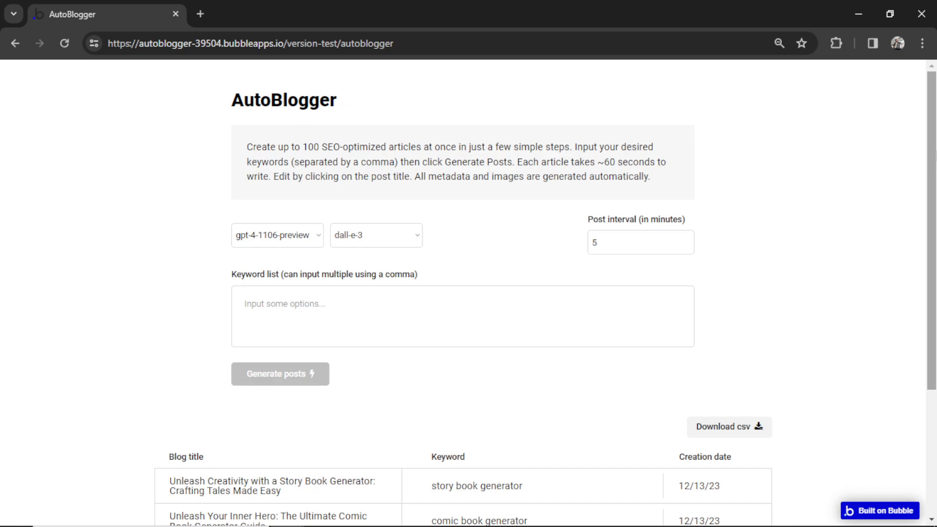
{"action": "scroll", "coordinate": [251, 345], "scroll_direction": "down", "scroll_amount": 3}
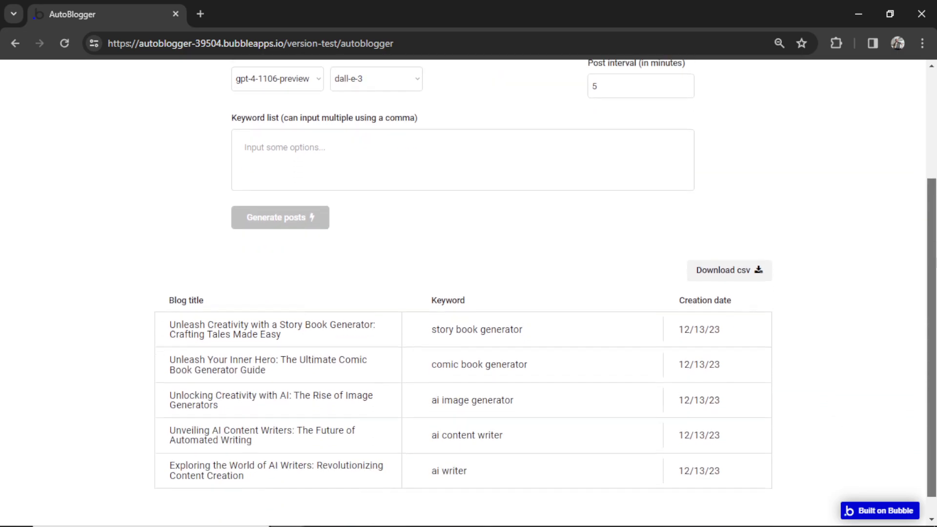
{"action": "left_click", "coordinate": [258, 331]}
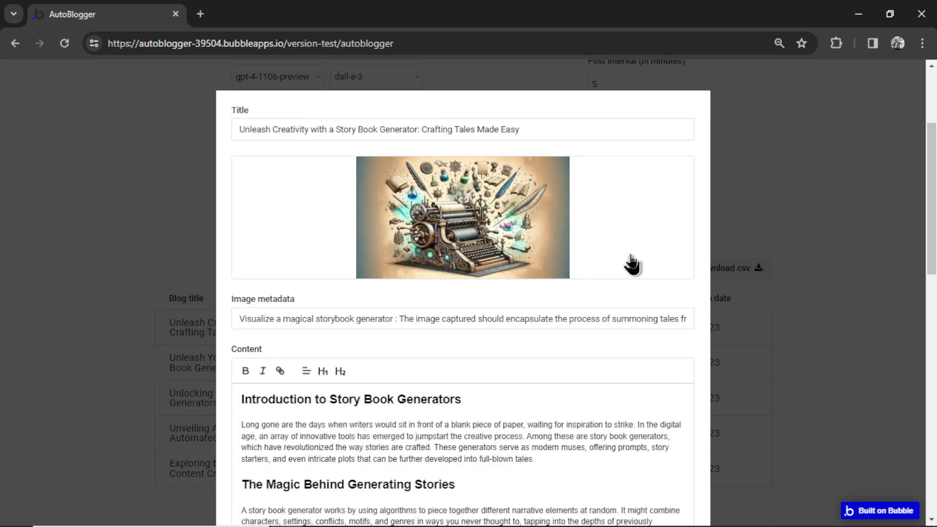
{"action": "left_click", "coordinate": [831, 196]}
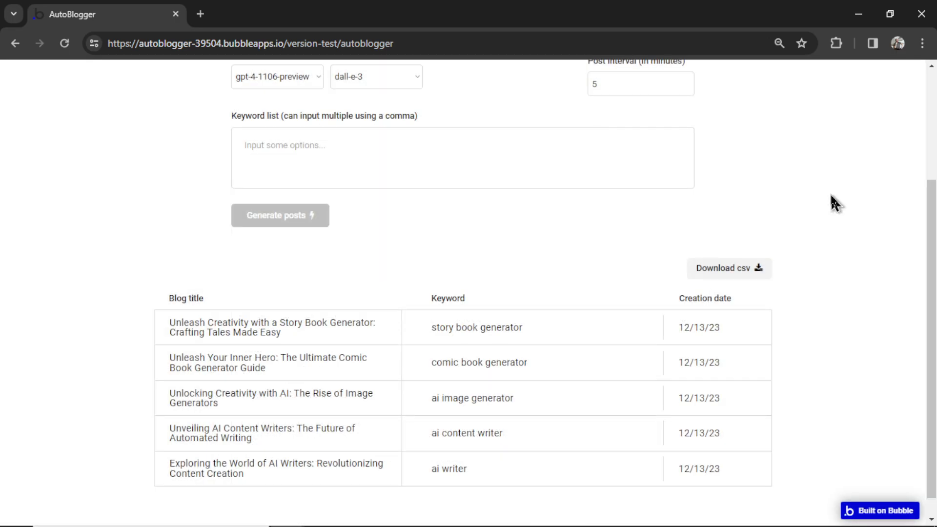
{"action": "scroll", "coordinate": [835, 202], "scroll_direction": "up", "scroll_amount": 3}
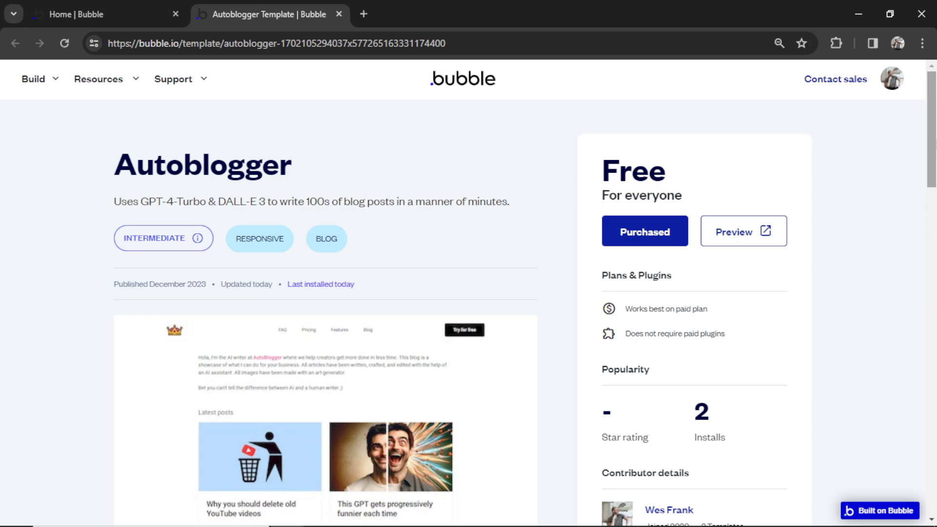
Look over the Autoblogger template's marketplace page, then close it to return to the Bubble apps list.
{"action": "scroll", "coordinate": [931, 152], "scroll_direction": "down", "scroll_amount": 1}
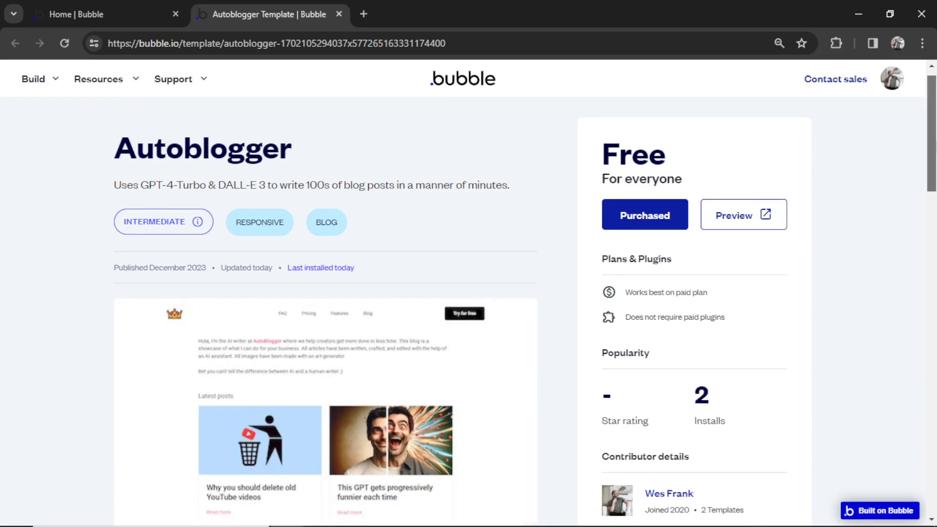
{"action": "scroll", "coordinate": [669, 215], "scroll_direction": "down", "scroll_amount": 1}
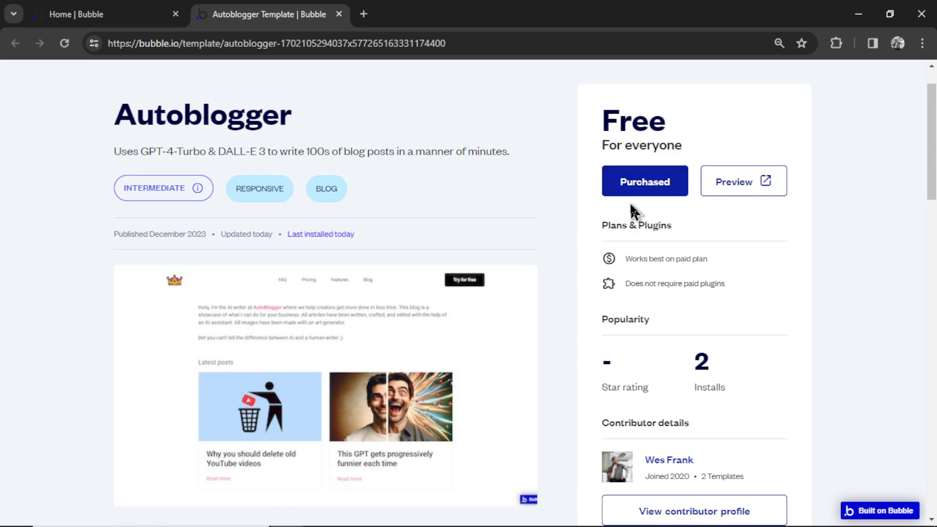
{"action": "left_click", "coordinate": [339, 14]}
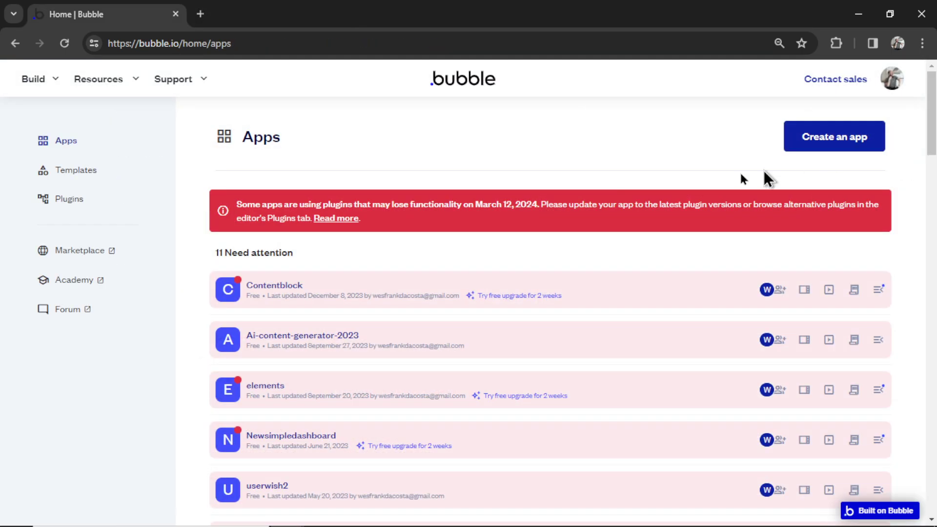
Create a new app named dad-hats-2024 from the Autoblogger template and activate the 14-day free Starter trial.
{"action": "left_click", "coordinate": [864, 143]}
{"action": "left_click", "coordinate": [425, 213]}
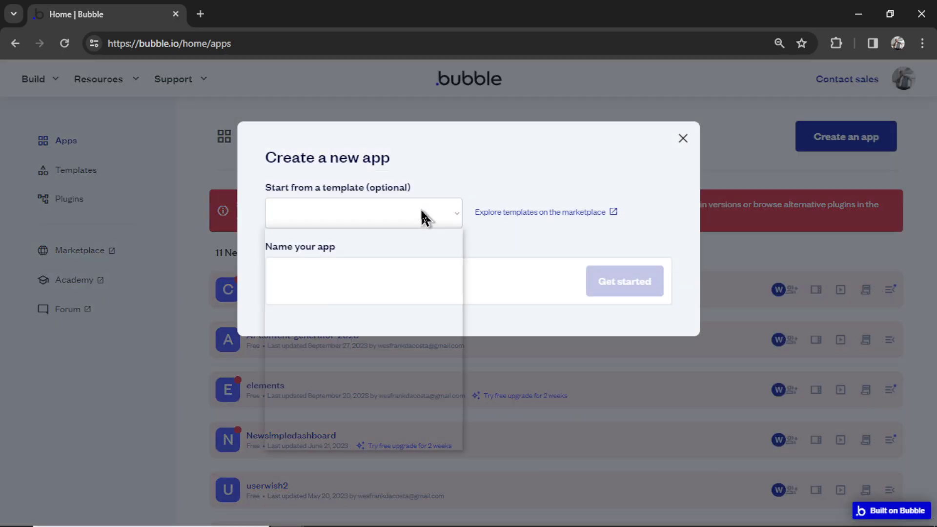
{"action": "left_click", "coordinate": [405, 272]}
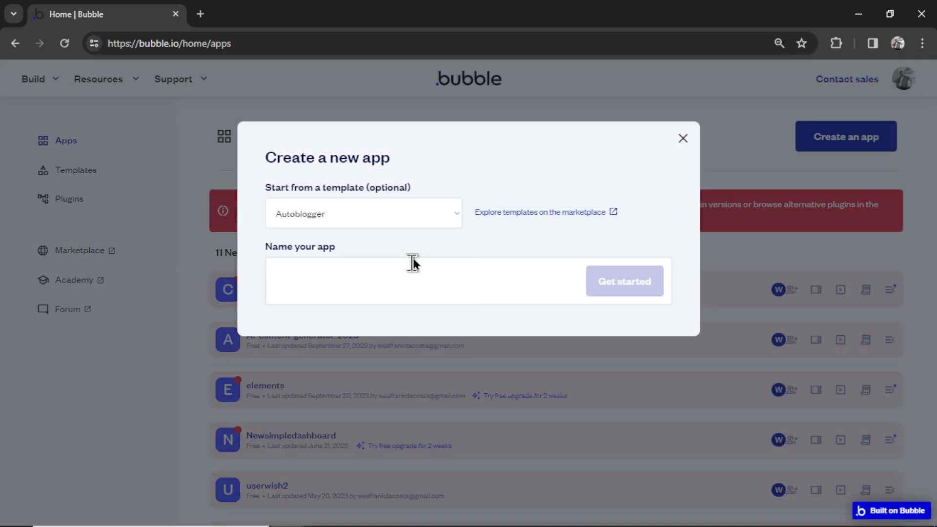
{"action": "left_click", "coordinate": [386, 279]}
{"action": "type", "text": "dad-hats-2023"}
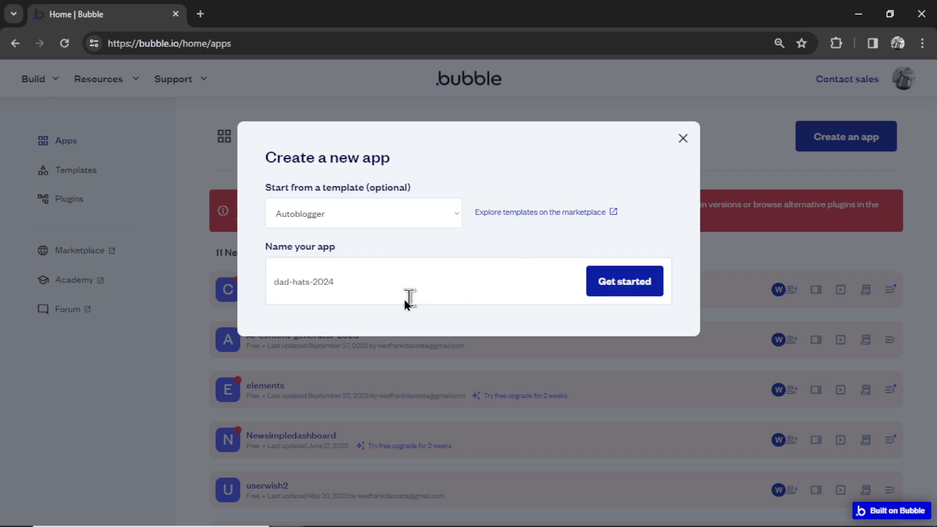
{"action": "left_click", "coordinate": [632, 299]}
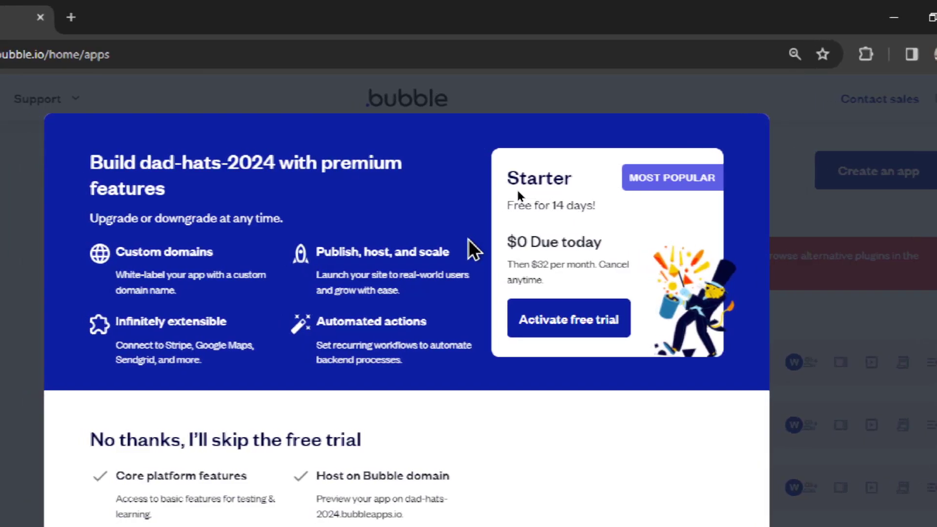
{"action": "left_click_drag", "start_coordinate": [507, 205], "coordinate": [598, 212]}
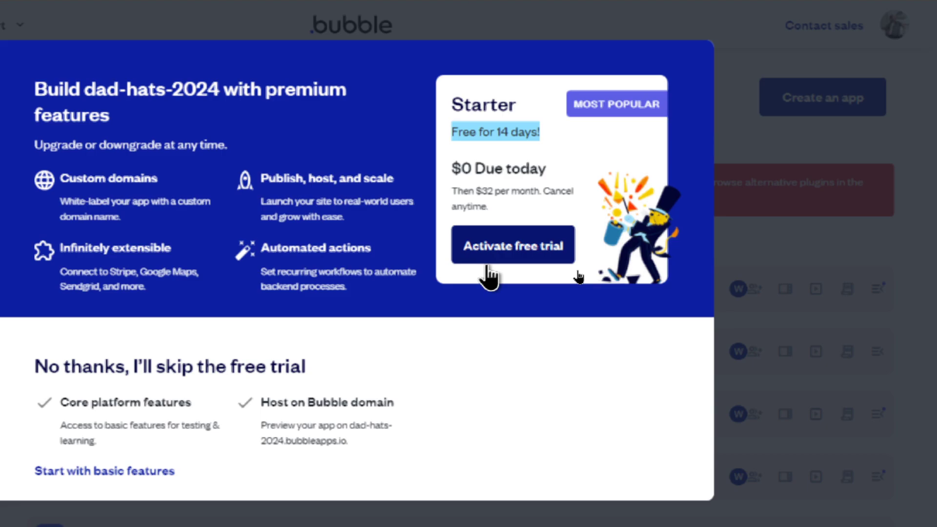
{"action": "left_click", "coordinate": [494, 259]}
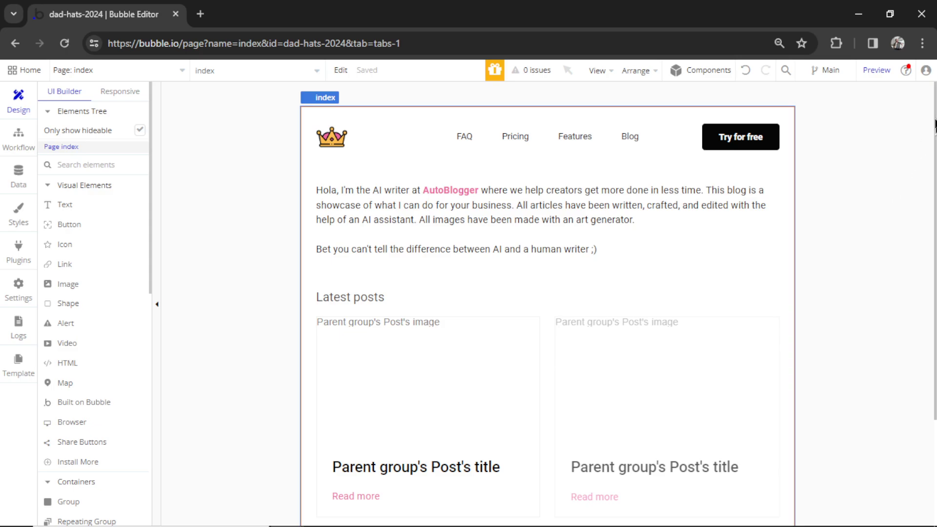
Inspect the index page's header logo and Try for free link, and enter blog.dadhats2024.com as an example address without loading it.
{"action": "mouse_move", "coordinate": [935, 120]}
{"action": "left_mouse_down"}
{"action": "mouse_move", "coordinate": [936, 227]}
{"action": "mouse_move", "coordinate": [936, 117]}
{"action": "left_mouse_up"}
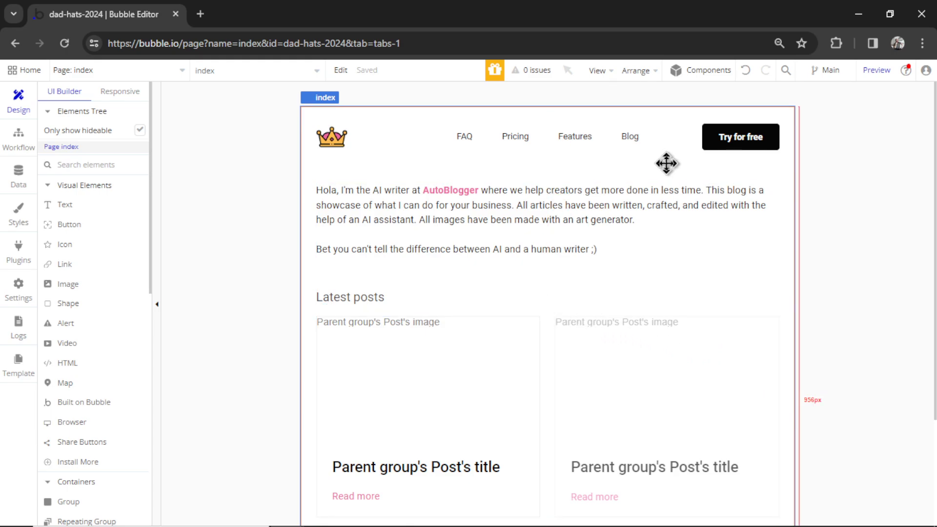
{"action": "left_click", "coordinate": [342, 136]}
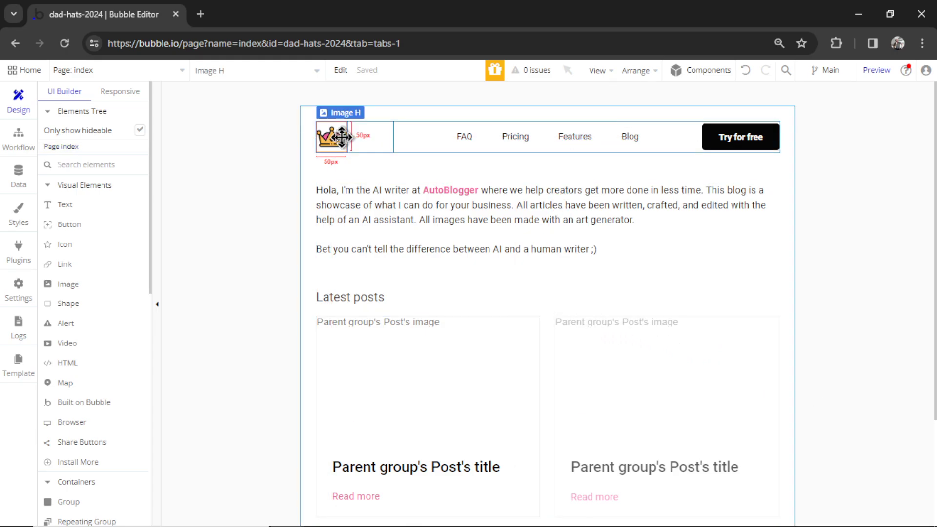
{"action": "left_click", "coordinate": [764, 142]}
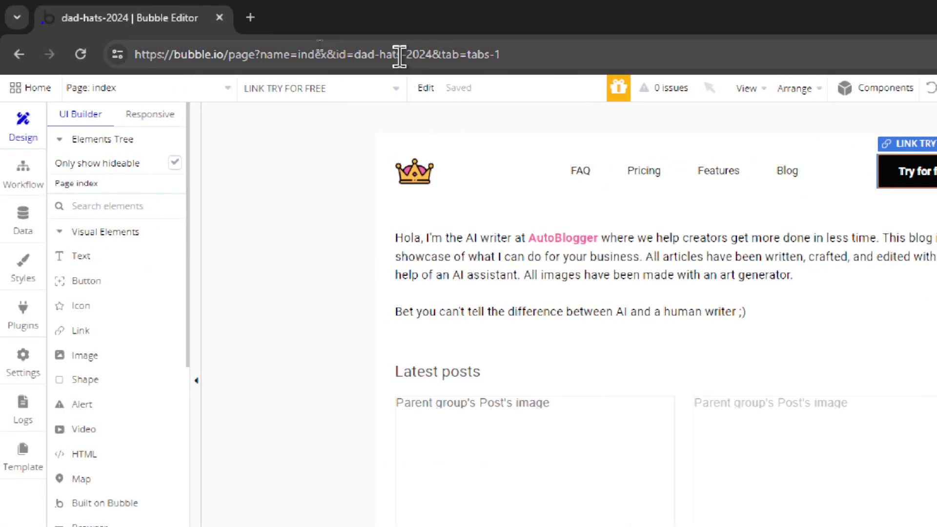
{"action": "left_click", "coordinate": [444, 53]}
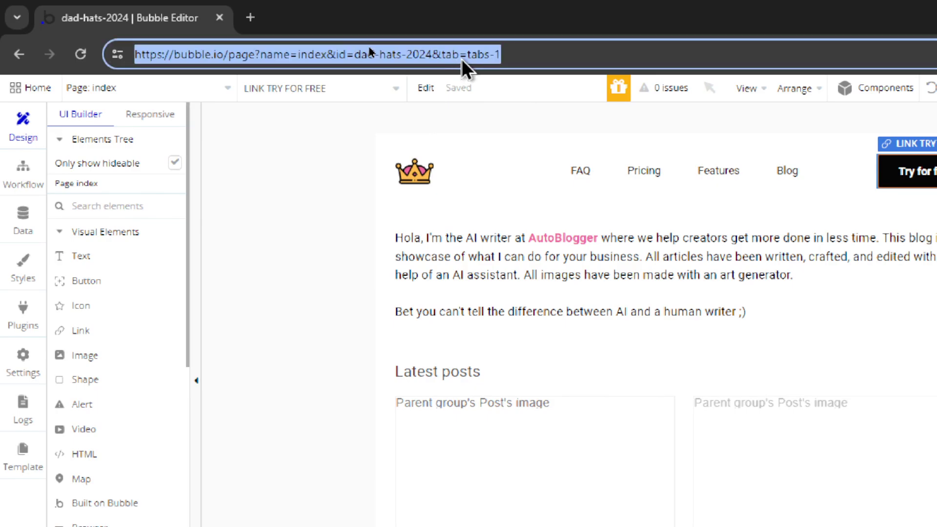
{"action": "type", "text": "blog.dadhats2024.com"}
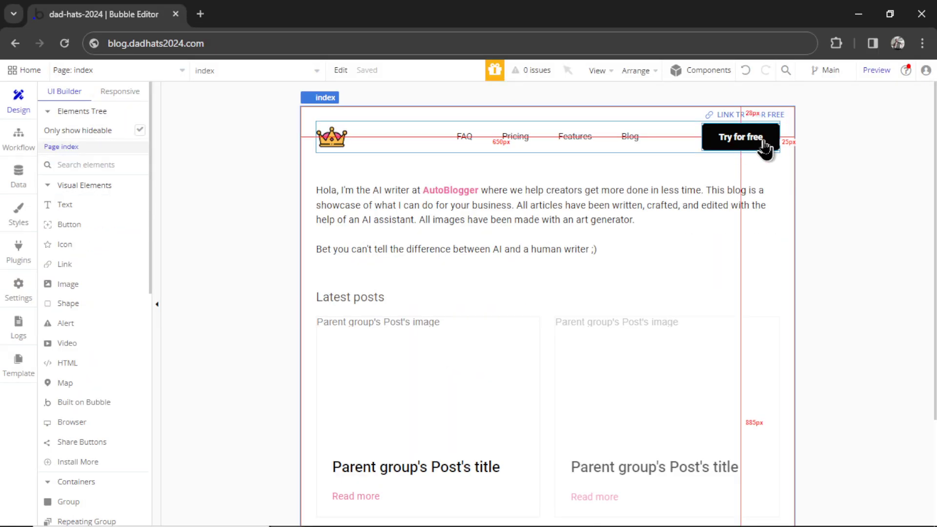
Change the text of the Try for free link in the index page header to "Visit DadHats".
{"action": "double_click", "coordinate": [765, 147]}
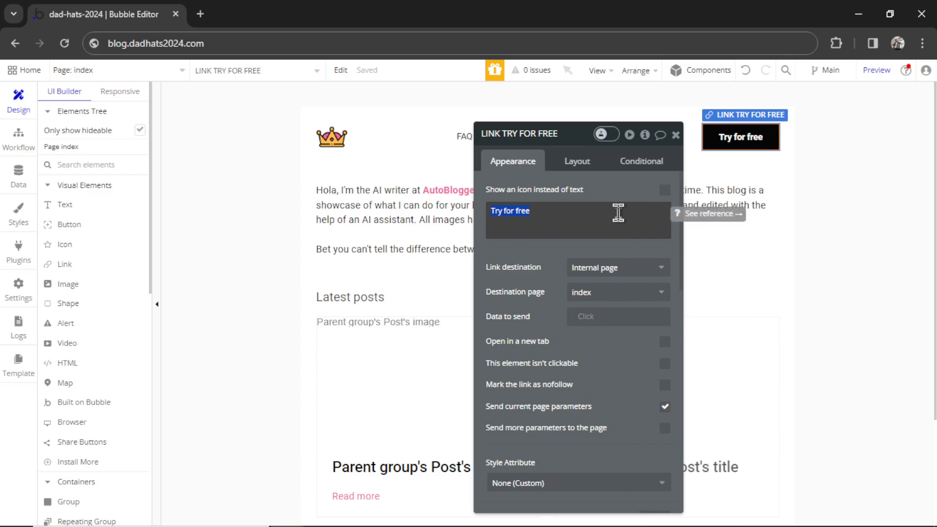
{"action": "type", "text": "Visit DadHats"}
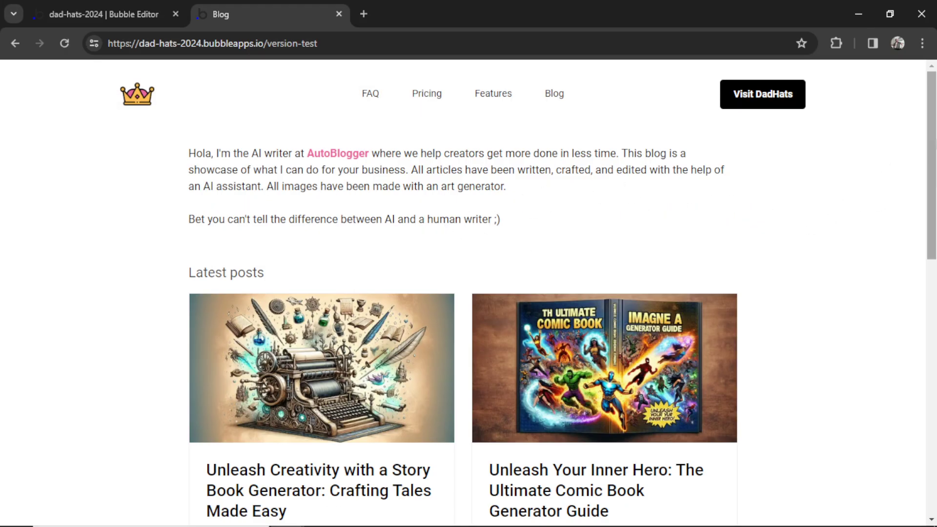
Examine the previewed blog home page, including its introduction text, latest post cards and list of all articles.
{"action": "scroll", "coordinate": [552, 273], "scroll_direction": "down", "scroll_amount": 5}
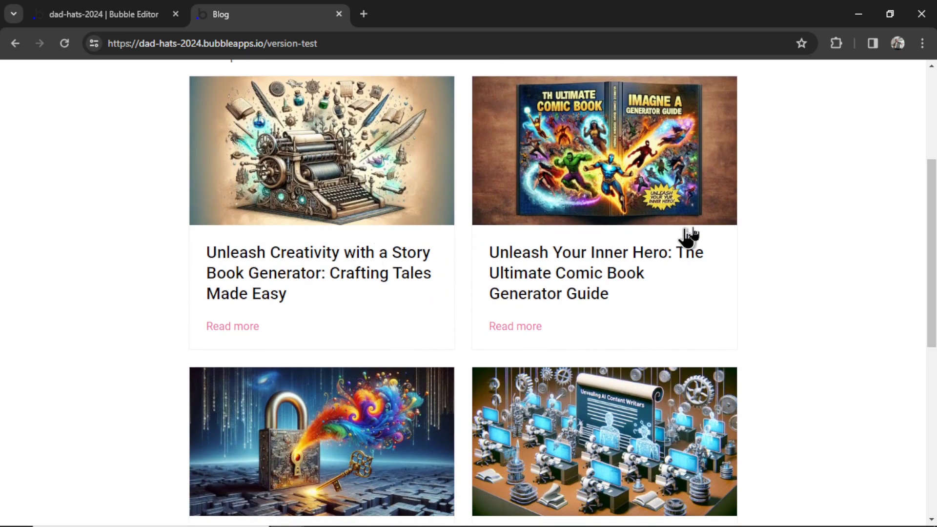
{"action": "scroll", "coordinate": [861, 322], "scroll_direction": "down", "scroll_amount": 4}
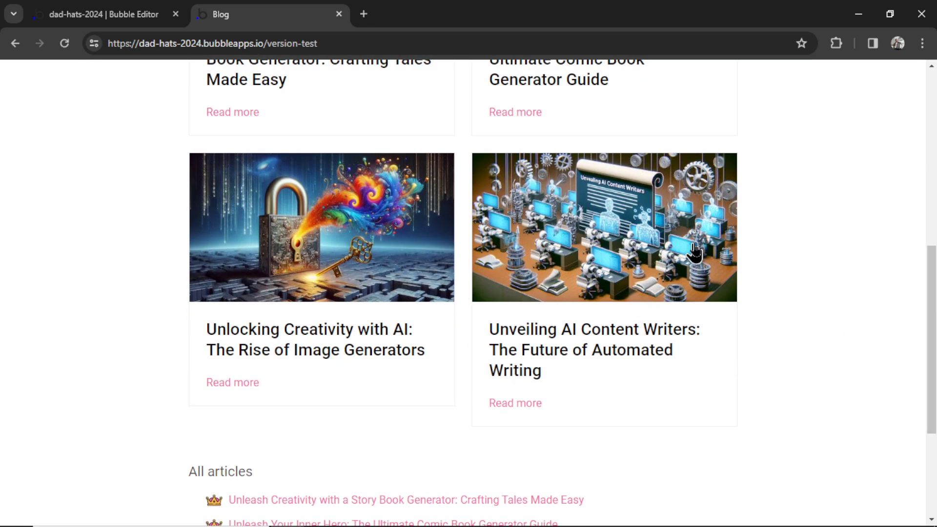
{"action": "scroll", "coordinate": [521, 227], "scroll_direction": "up", "scroll_amount": 9}
{"action": "left_click_drag", "start_coordinate": [521, 227], "coordinate": [188, 164]}
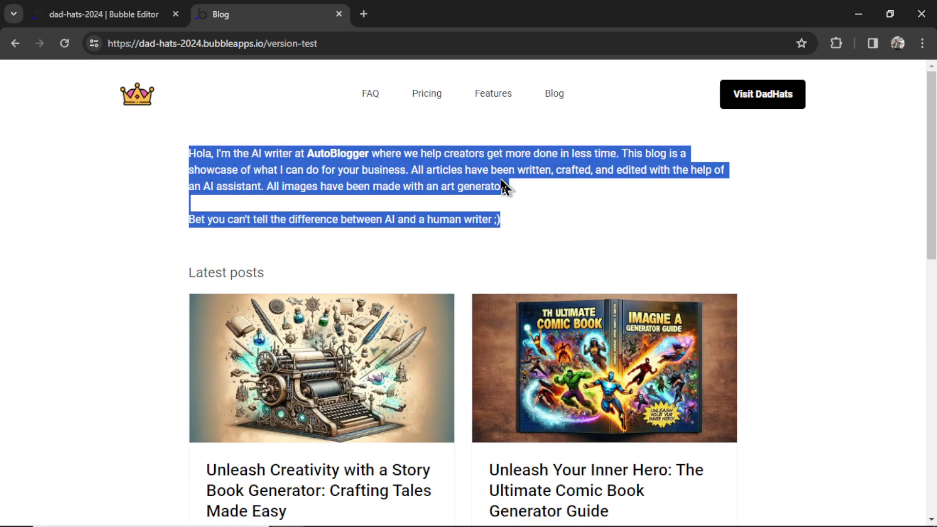
{"action": "scroll", "coordinate": [533, 203], "scroll_direction": "down", "scroll_amount": 4}
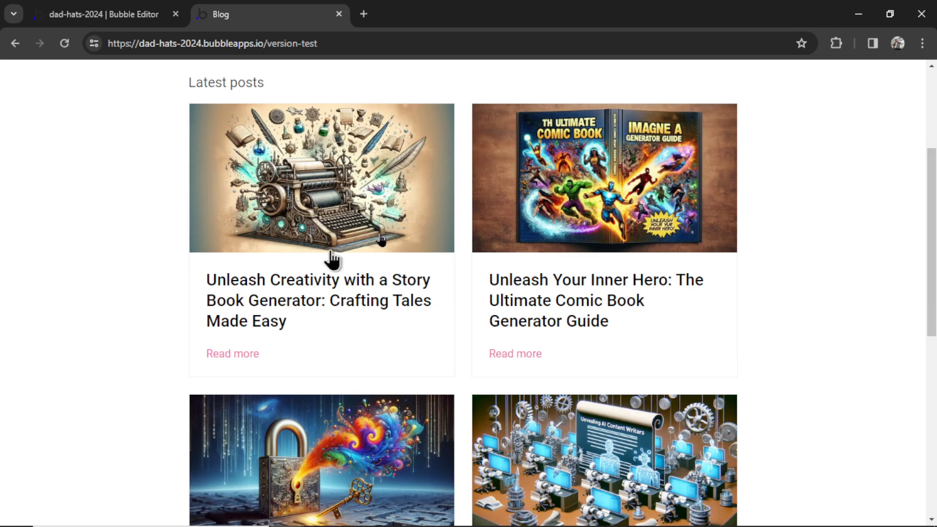
{"action": "left_click_drag", "start_coordinate": [931, 247], "coordinate": [866, 439]}
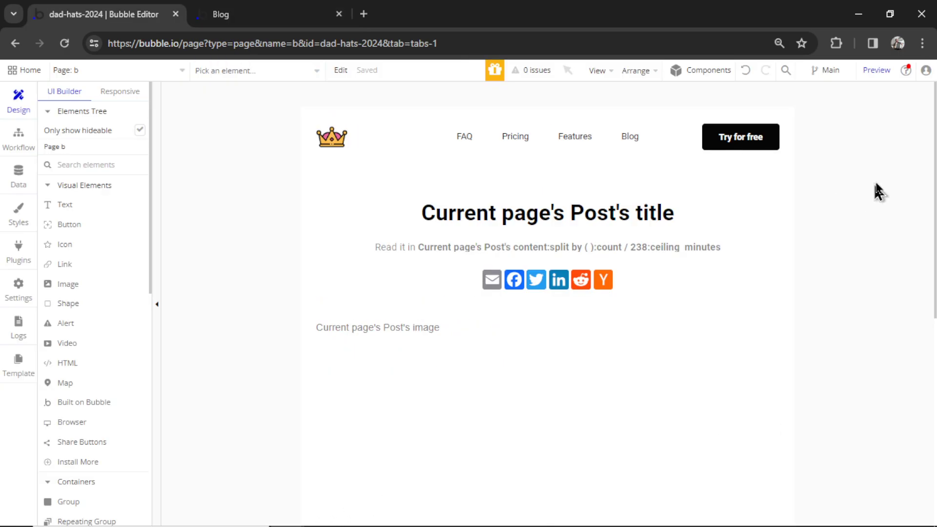
Examine the layout of page b in the editor, including its header logo and Try for free link.
{"action": "scroll", "coordinate": [933, 156], "scroll_direction": "down", "scroll_amount": 4}
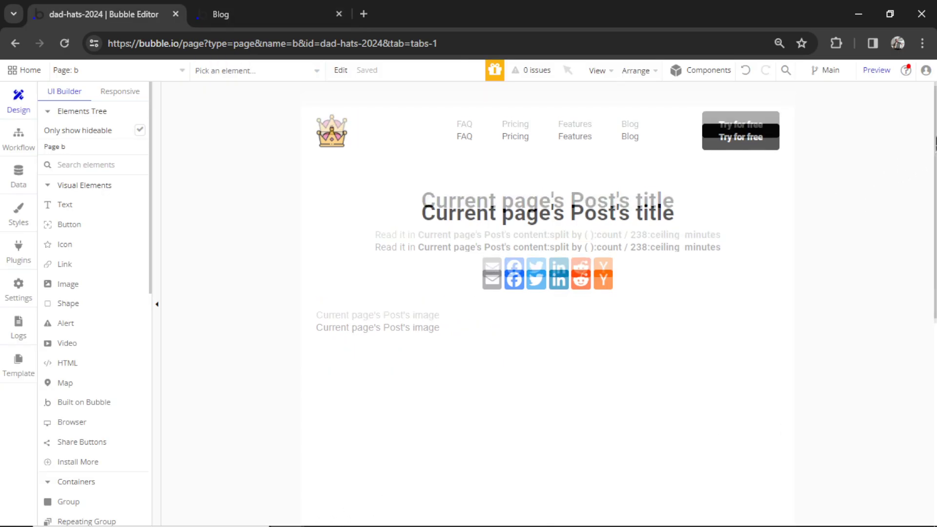
{"action": "left_click_drag", "start_coordinate": [935, 230], "coordinate": [936, 109]}
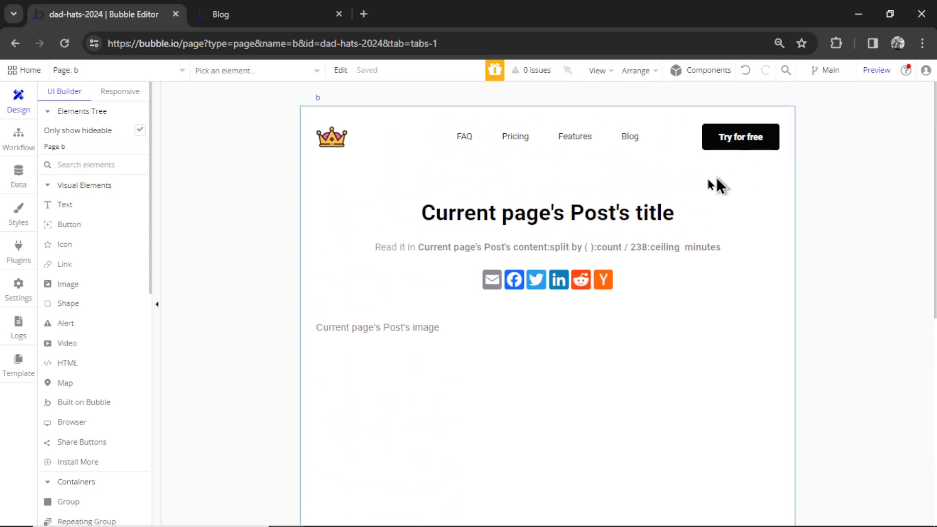
{"action": "left_click", "coordinate": [332, 138]}
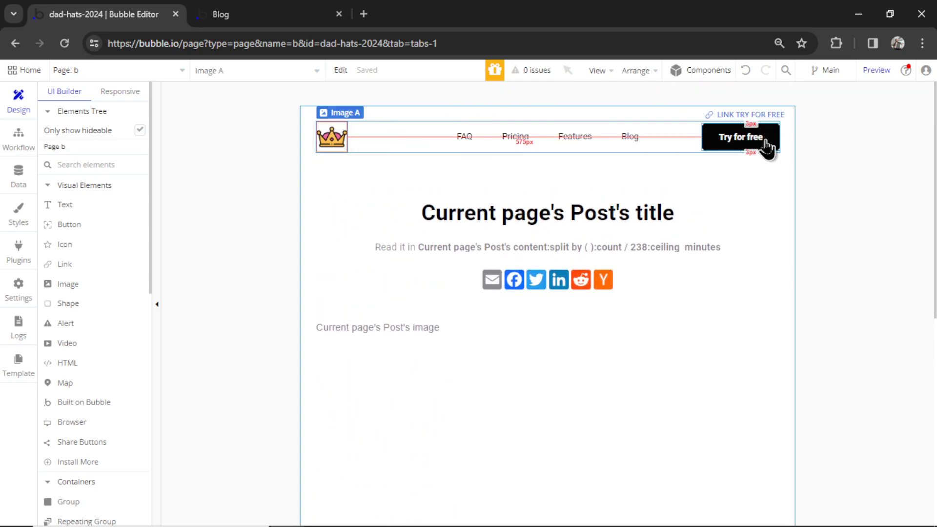
{"action": "left_click", "coordinate": [751, 141]}
Return to the blog preview and open the post "Unlocking Creativity with AI: The Rise of Image Generators".
{"action": "key", "text": "ctrl+Tab"}
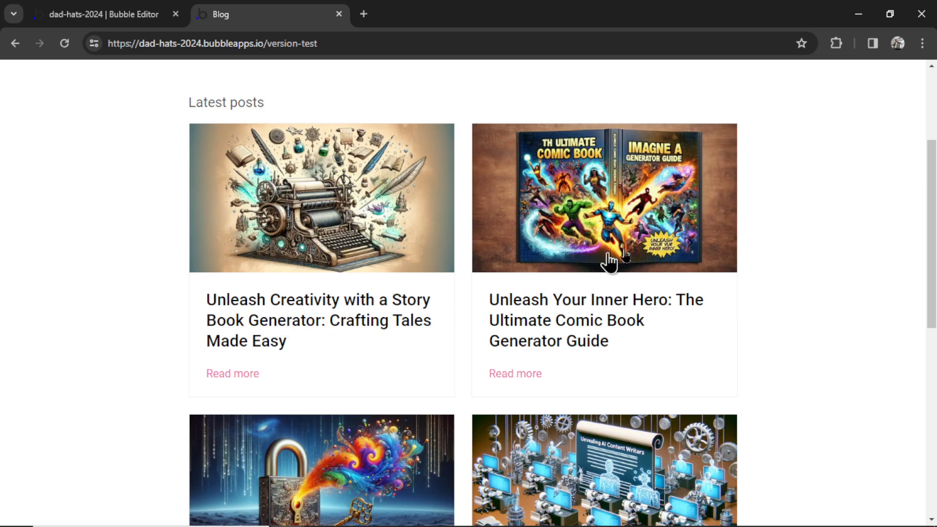
{"action": "scroll", "coordinate": [608, 262], "scroll_direction": "down", "scroll_amount": 4}
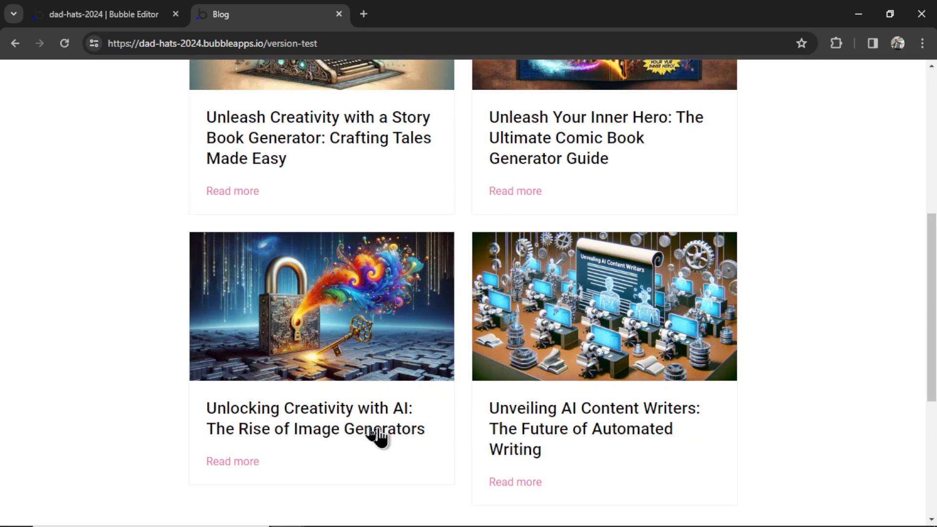
{"action": "left_click", "coordinate": [314, 429]}
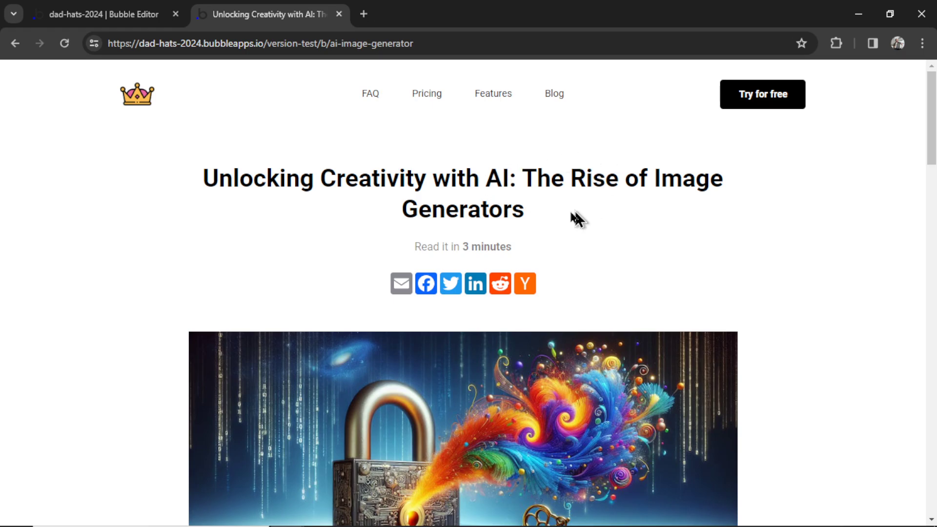
Examine the opened post's reading time, main image, article body and related blog posts.
{"action": "left_click_drag", "start_coordinate": [520, 247], "coordinate": [415, 246]}
{"action": "left_click", "coordinate": [598, 258]}
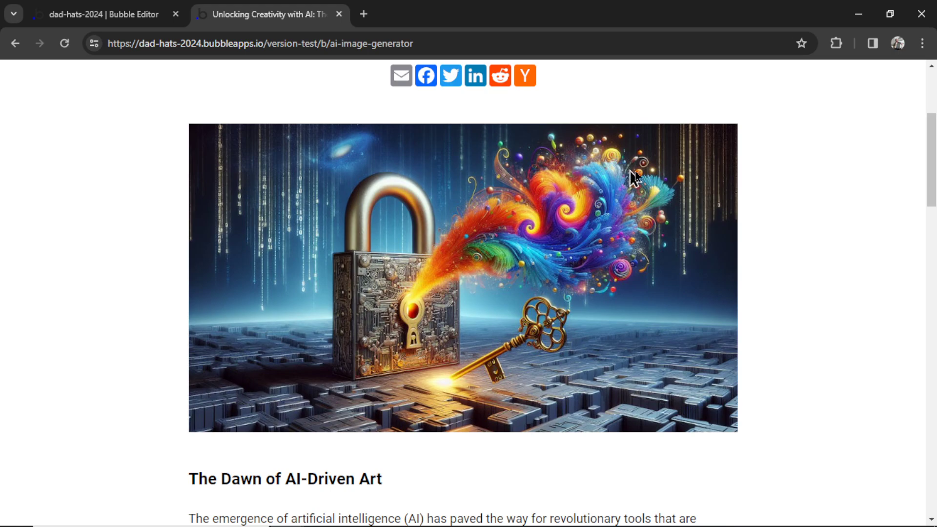
{"action": "scroll", "coordinate": [864, 276], "scroll_direction": "down", "scroll_amount": 4}
{"action": "scroll", "coordinate": [463, 293], "scroll_direction": "down", "scroll_amount": 10}
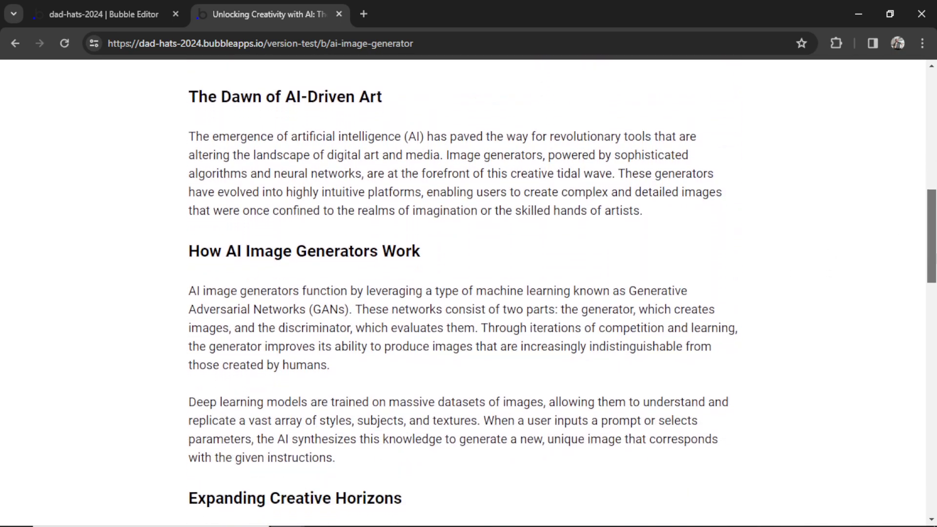
{"action": "scroll", "coordinate": [839, 405], "scroll_direction": "down", "scroll_amount": 15}
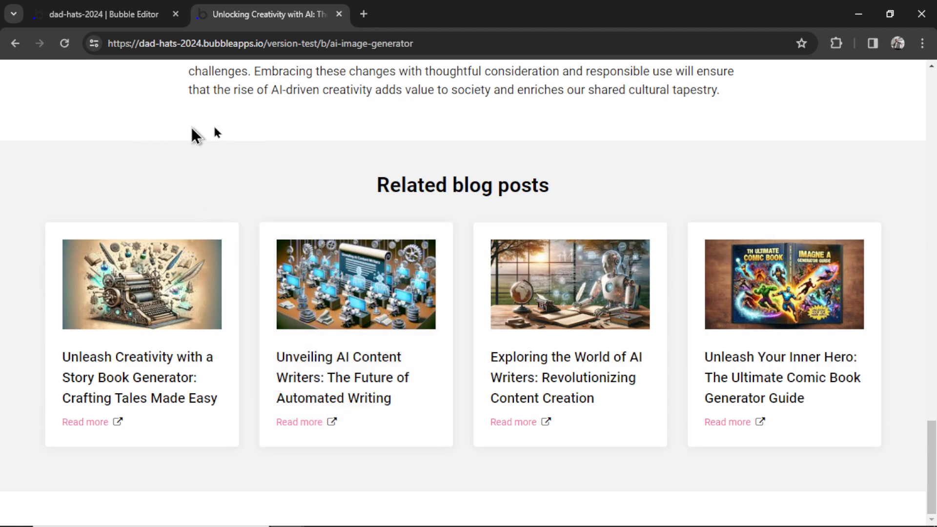
Open the related post "Unleash Your Inner Hero: The Ultimate Comic Book Generator Guide" and examine page b's content type property in the editor.
{"action": "left_click", "coordinate": [735, 428]}
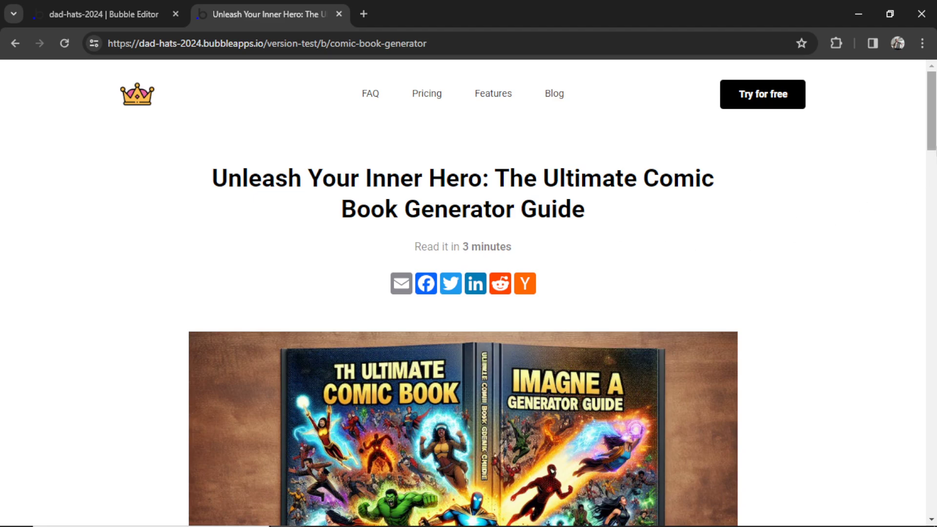
{"action": "left_click_drag", "start_coordinate": [934, 132], "coordinate": [933, 160]}
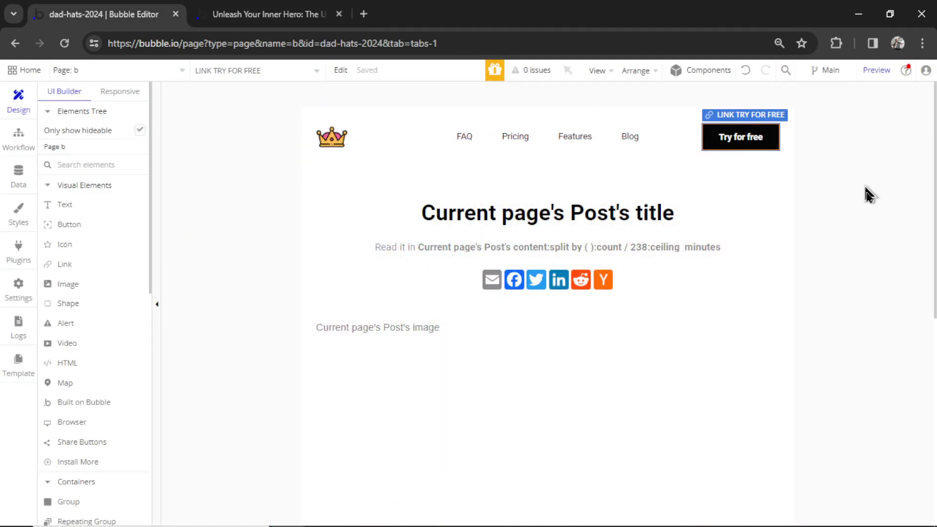
{"action": "double_click", "coordinate": [241, 284]}
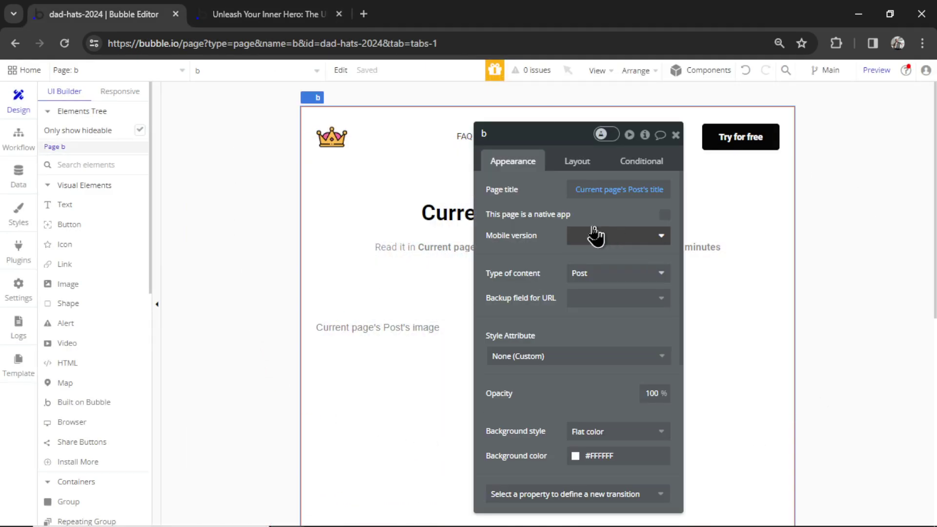
{"action": "scroll", "coordinate": [540, 304], "scroll_direction": "down", "scroll_amount": 5}
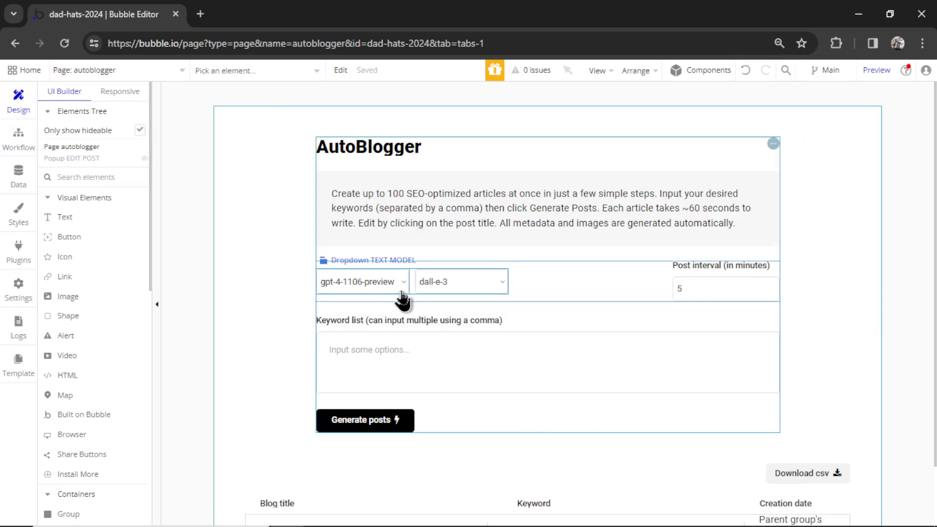
Preview the autoblogger page, enter the keywords dad hats, baseball caps and low brimmed hats, and close the preview without generating posts.
{"action": "left_click", "coordinate": [876, 70]}
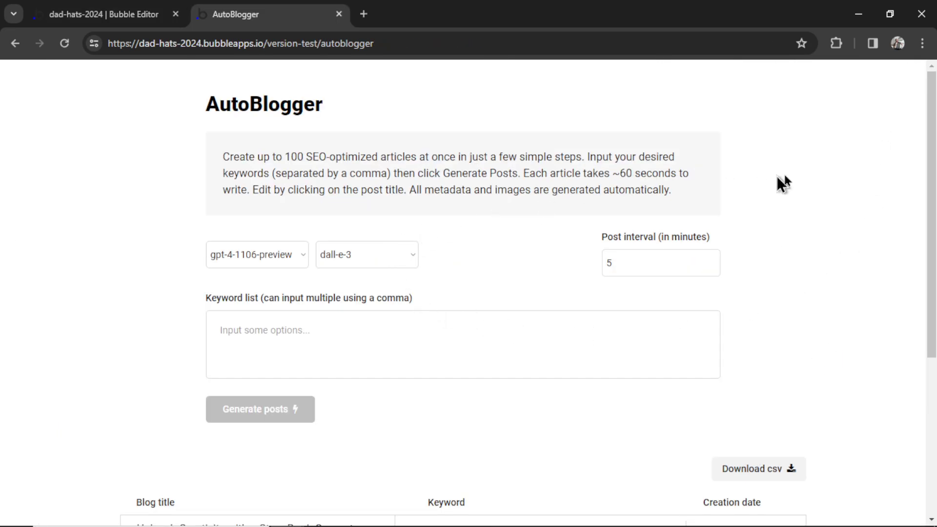
{"action": "scroll", "coordinate": [778, 182], "scroll_direction": "down", "scroll_amount": 2}
{"action": "left_click", "coordinate": [278, 215]}
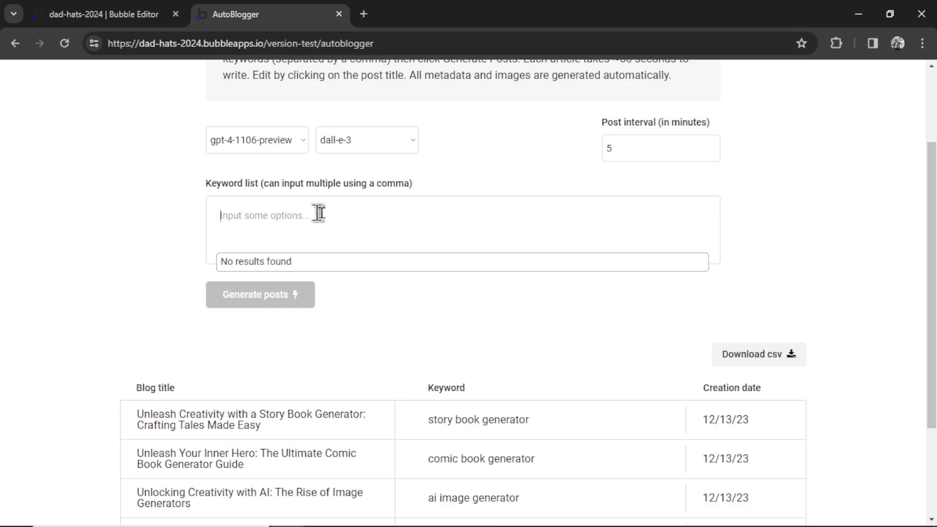
{"action": "type", "text": "dad hats"}
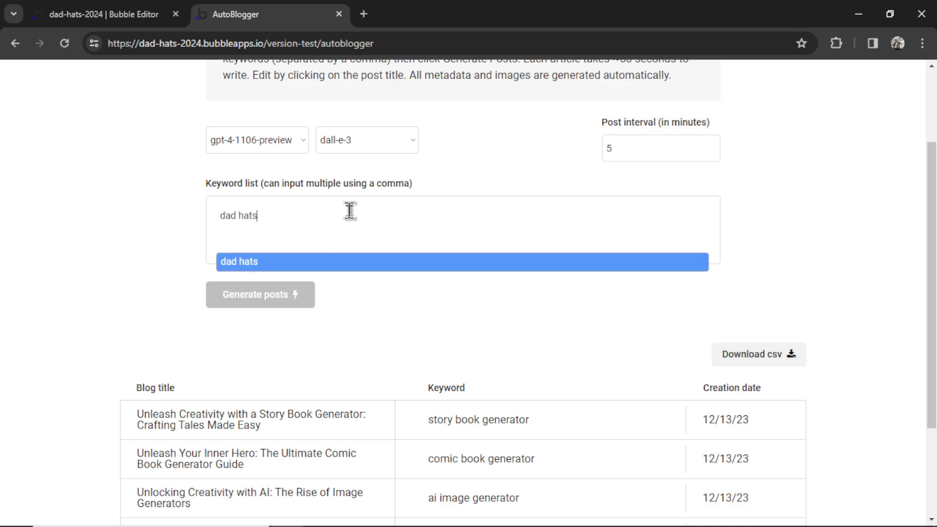
{"action": "key", "text": "Return"}
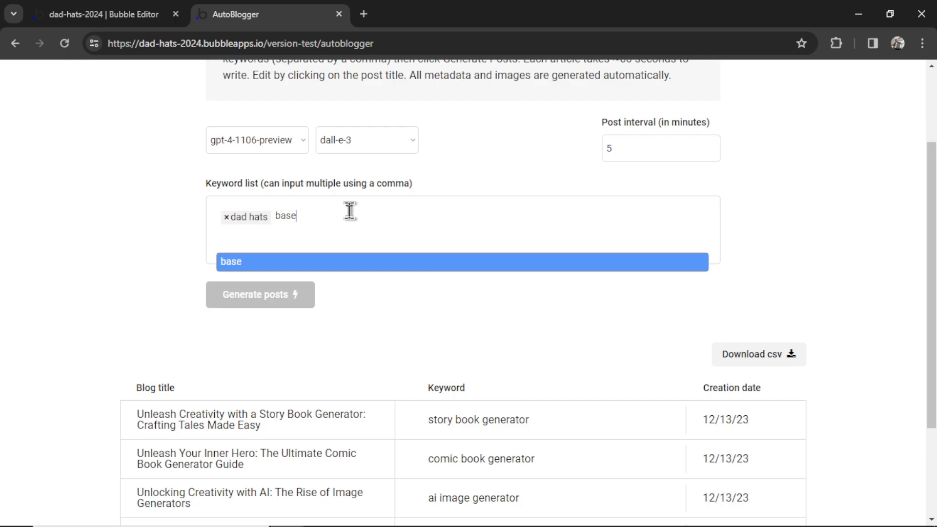
{"action": "type", "text": "baseball caps"}
{"action": "key", "text": "Return"}
{"action": "type", "text": "low brimmed hats"}
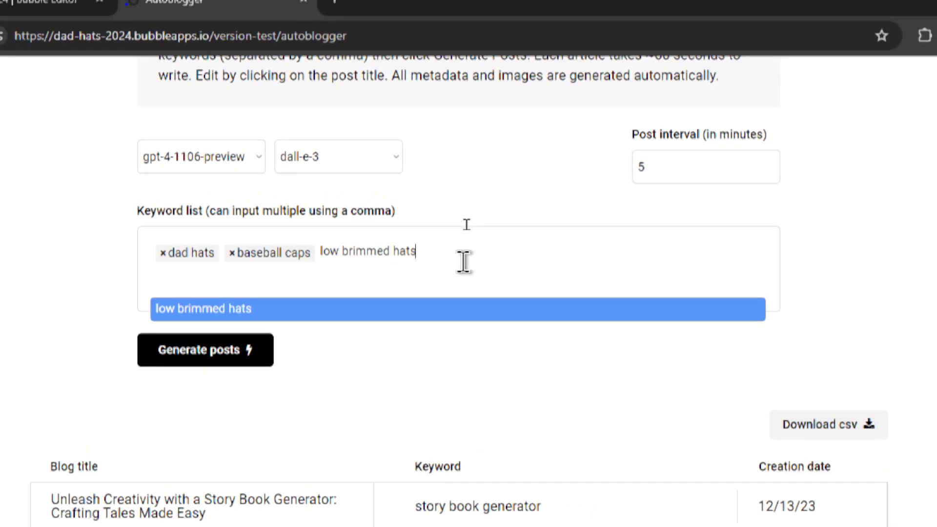
{"action": "key", "text": "Return"}
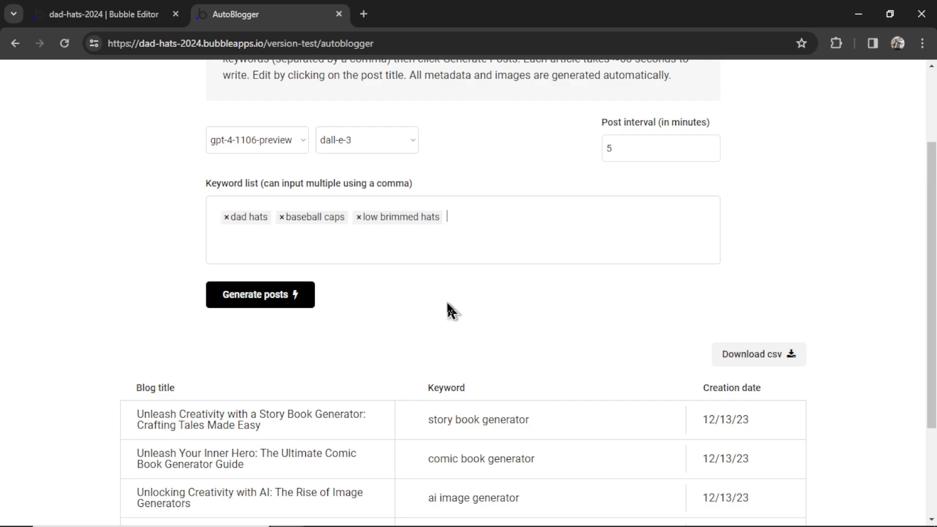
{"action": "key", "text": "ctrl+w"}
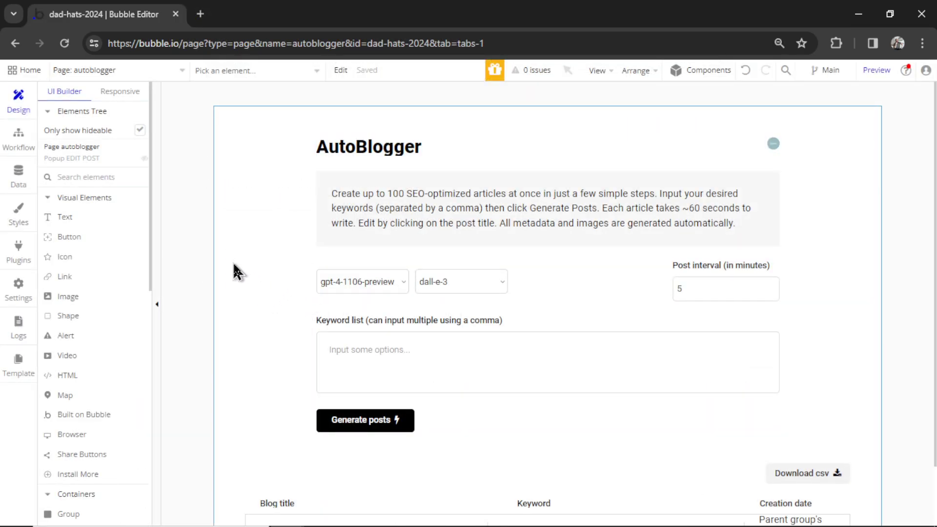
Open the database's All Posts entries and examine their content, image-meta, keyword and meta-description fields.
{"action": "scroll", "coordinate": [238, 272], "scroll_direction": "down", "scroll_amount": 2}
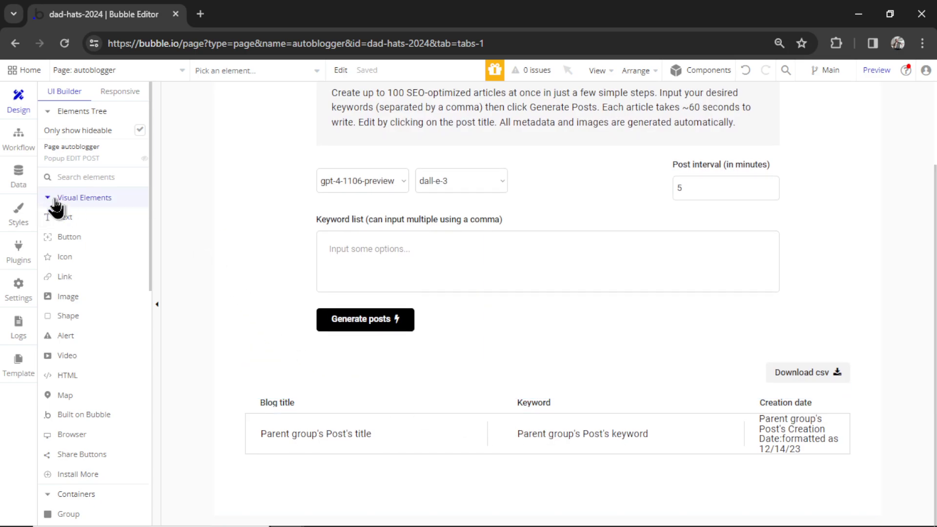
{"action": "left_click", "coordinate": [20, 178]}
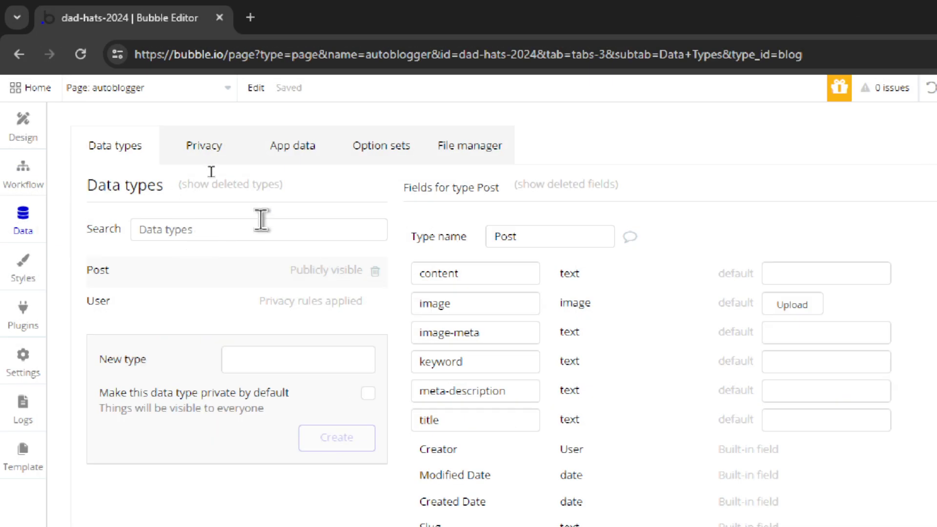
{"action": "left_click", "coordinate": [300, 147]}
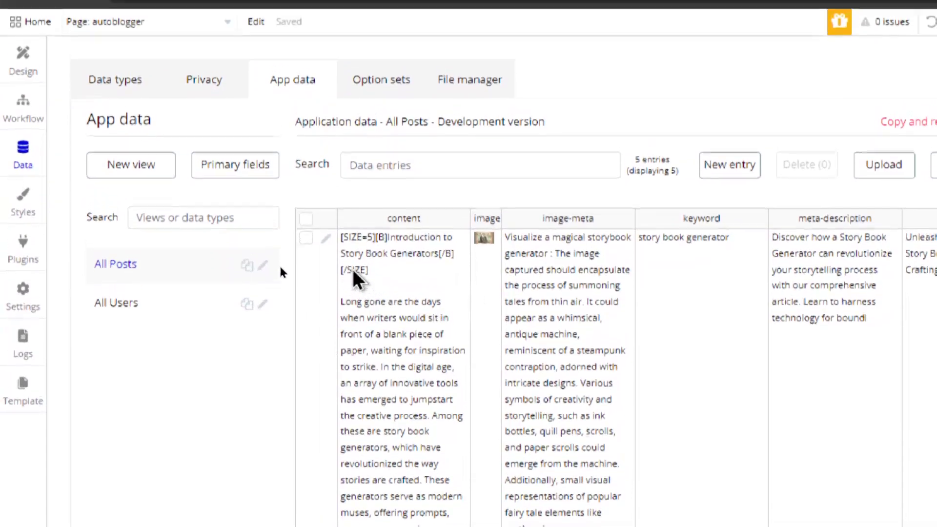
{"action": "left_click", "coordinate": [306, 218]}
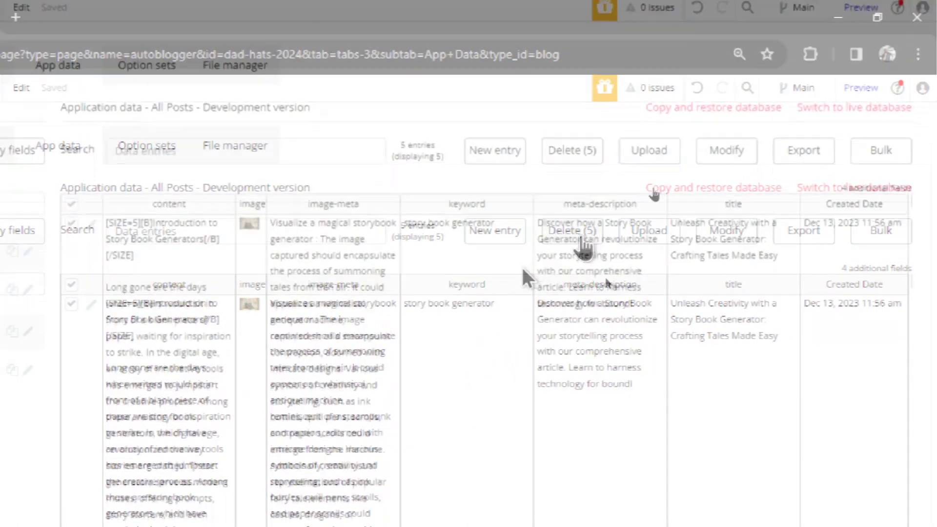
{"action": "scroll", "coordinate": [512, 267], "scroll_direction": "down", "scroll_amount": 5}
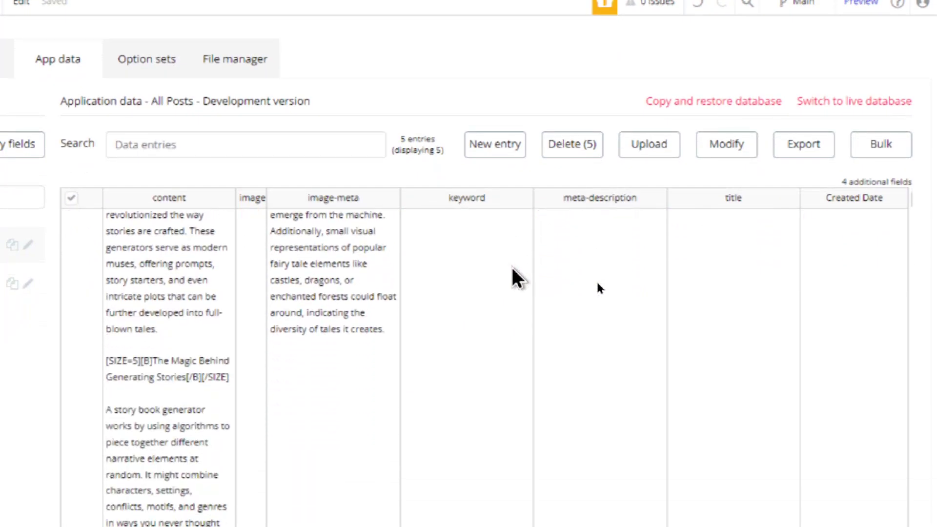
{"action": "scroll", "coordinate": [512, 268], "scroll_direction": "down", "scroll_amount": 10}
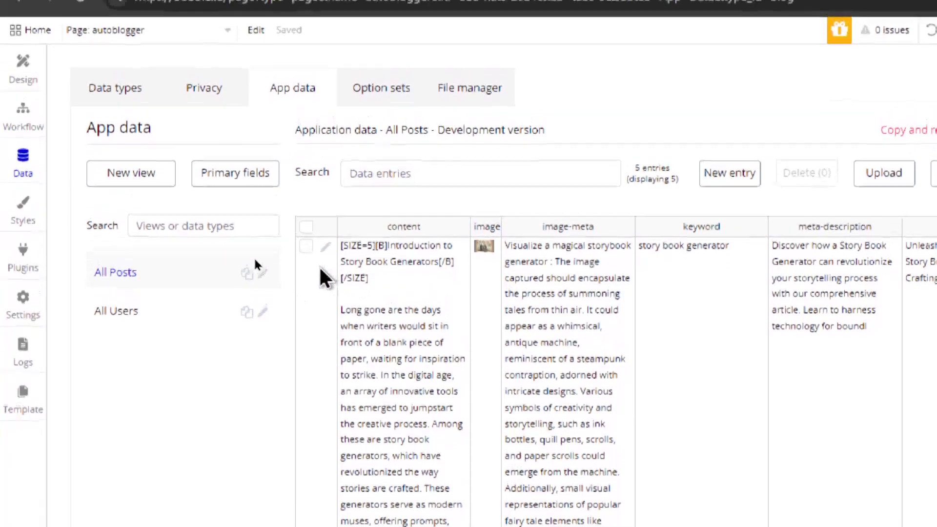
Select all existing entries of the All Posts view in the app data for deletion.
{"action": "left_click", "coordinate": [306, 246]}
{"action": "left_click", "coordinate": [306, 246]}
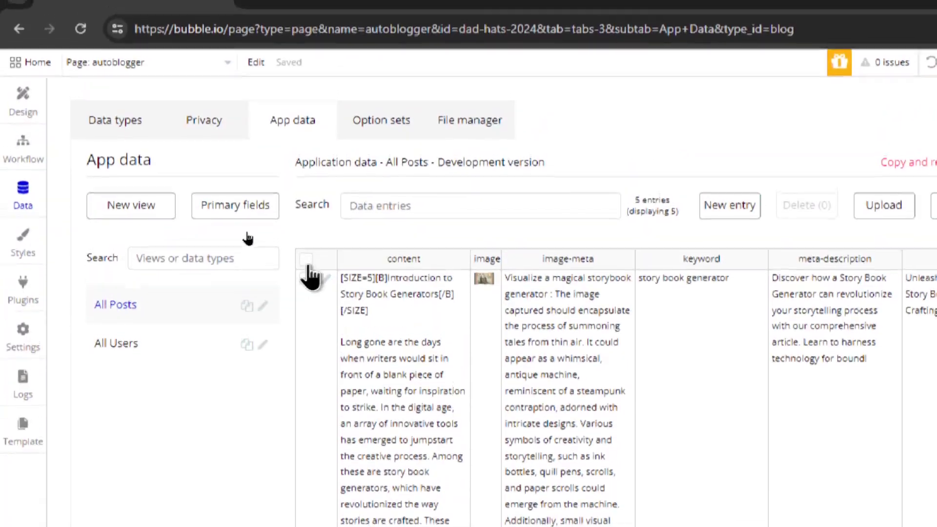
{"action": "left_click", "coordinate": [306, 259]}
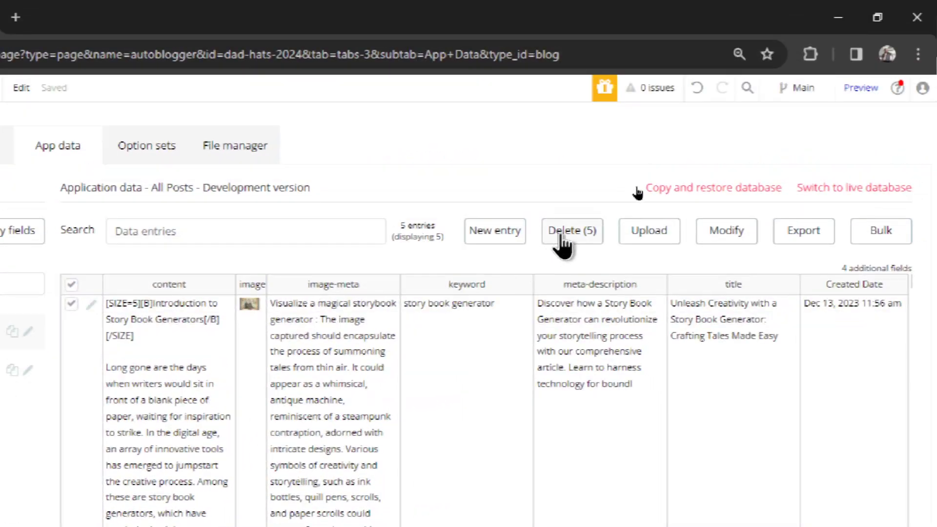
{"action": "left_click", "coordinate": [807, 205]}
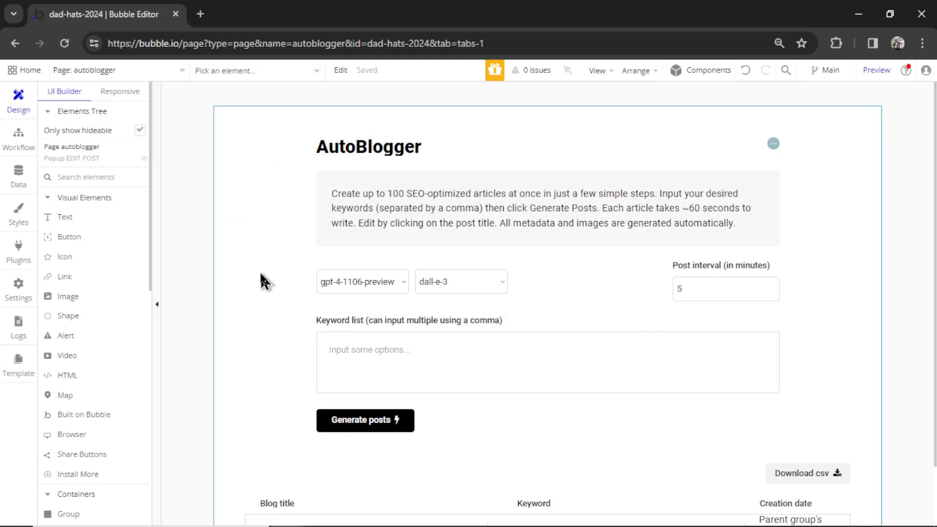
In the API Connector plugin's OpenAI API, set the shared headers Content-Type to application/json and Authorization to Bearer.
{"action": "left_click", "coordinate": [18, 258]}
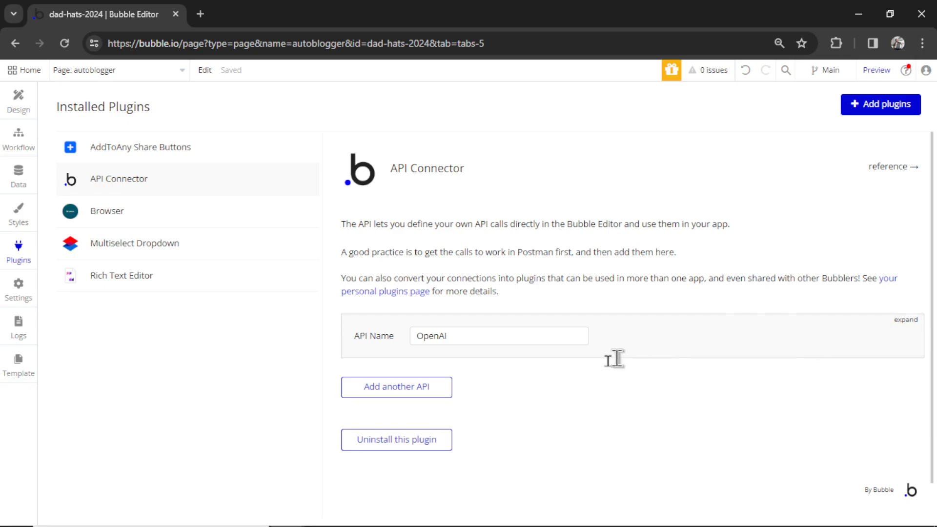
{"action": "left_click", "coordinate": [903, 321]}
{"action": "scroll", "coordinate": [605, 333], "scroll_direction": "down", "scroll_amount": 3}
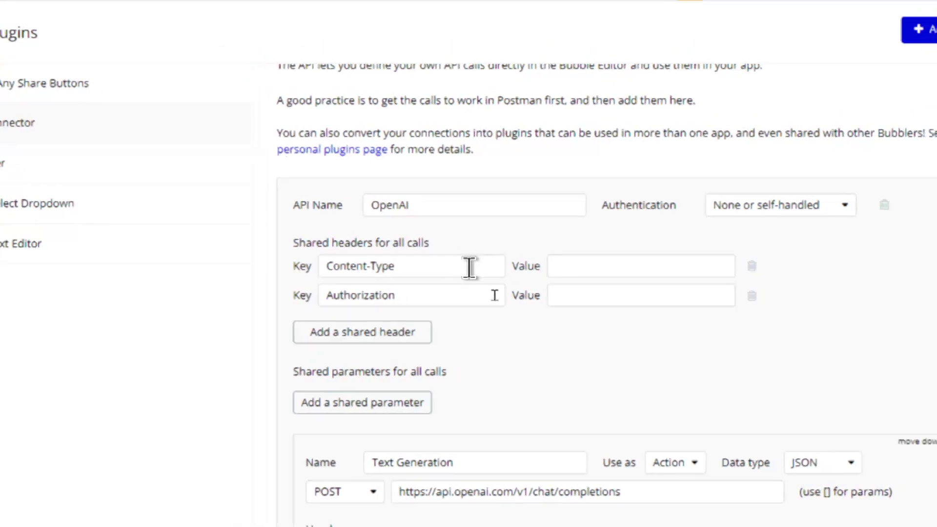
{"action": "left_click", "coordinate": [501, 267]}
{"action": "type", "text": "application/json"}
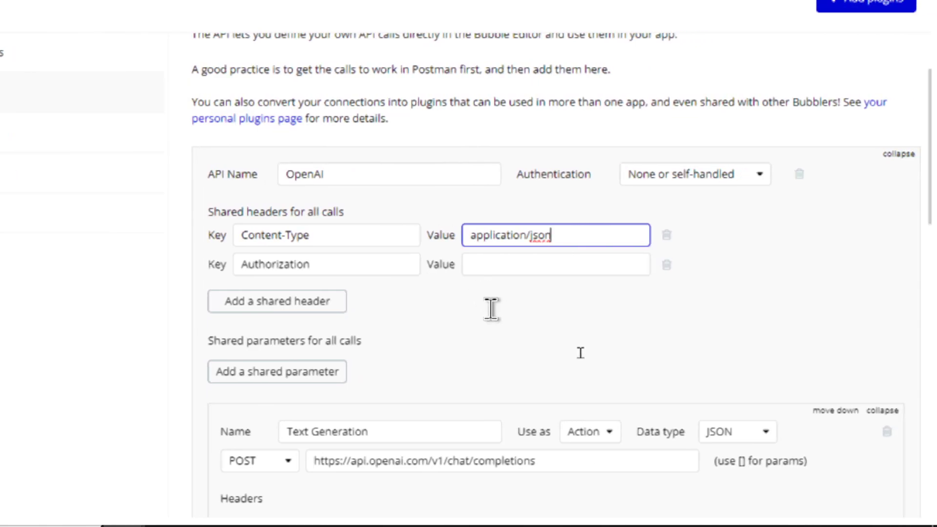
{"action": "left_click", "coordinate": [508, 268]}
{"action": "type", "text": "Beare"}
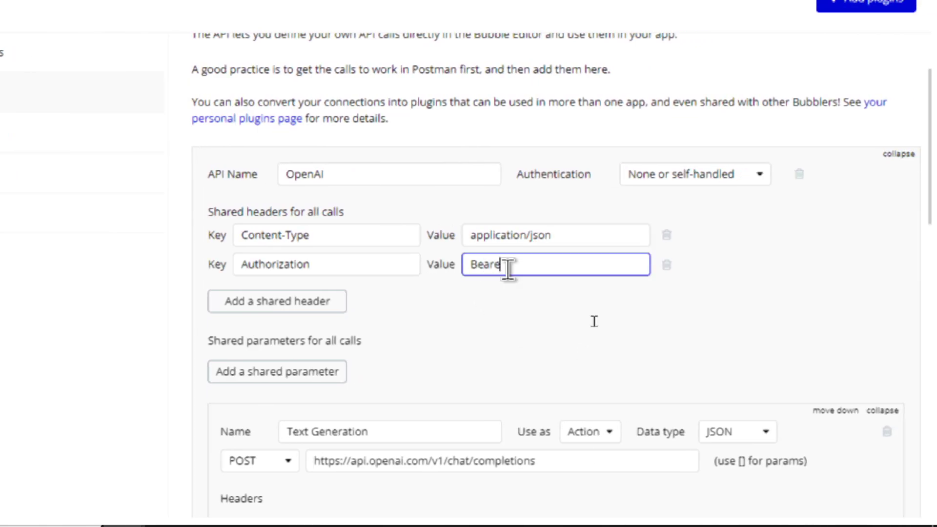
{"action": "type", "text": "r"}
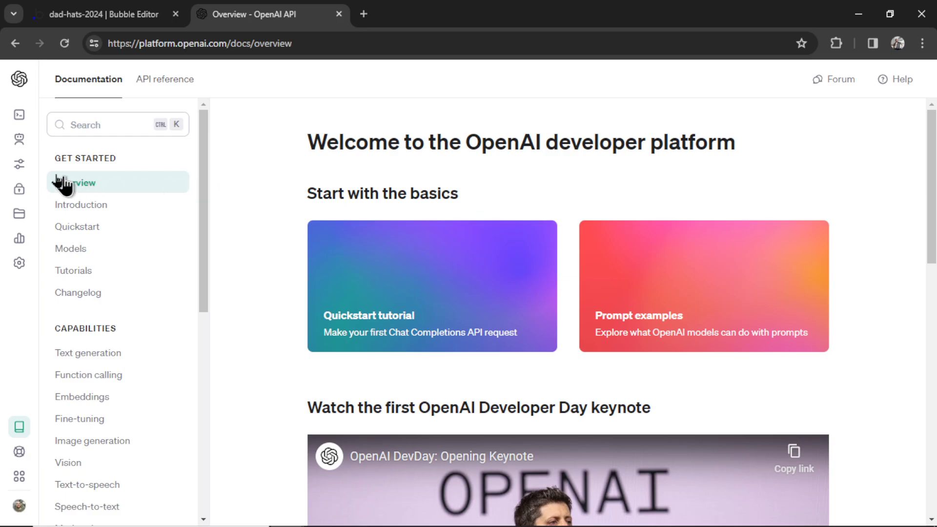
On the OpenAI platform, create a new secret API key named Dad Hats and copy it.
{"action": "mouse_move", "coordinate": [19, 165]}
{"action": "left_click", "coordinate": [70, 192]}
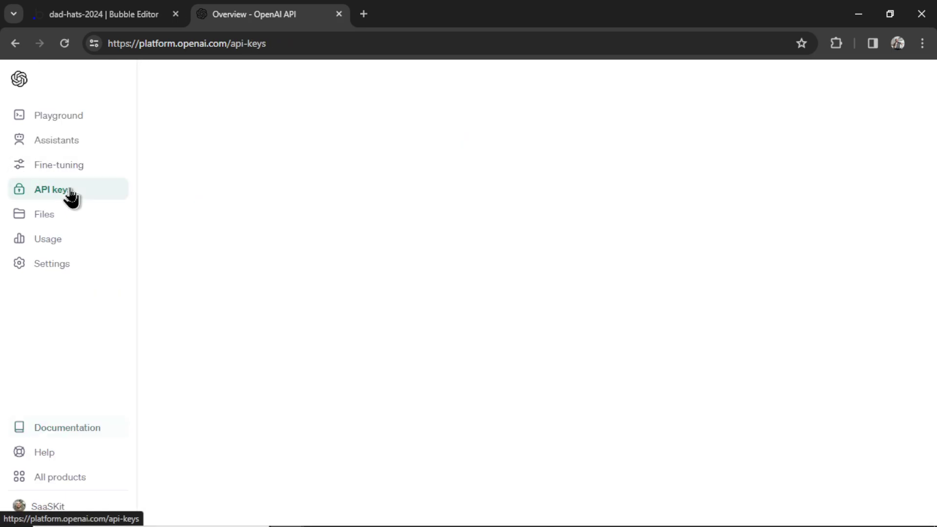
{"action": "scroll", "coordinate": [562, 321], "scroll_direction": "down", "scroll_amount": 2}
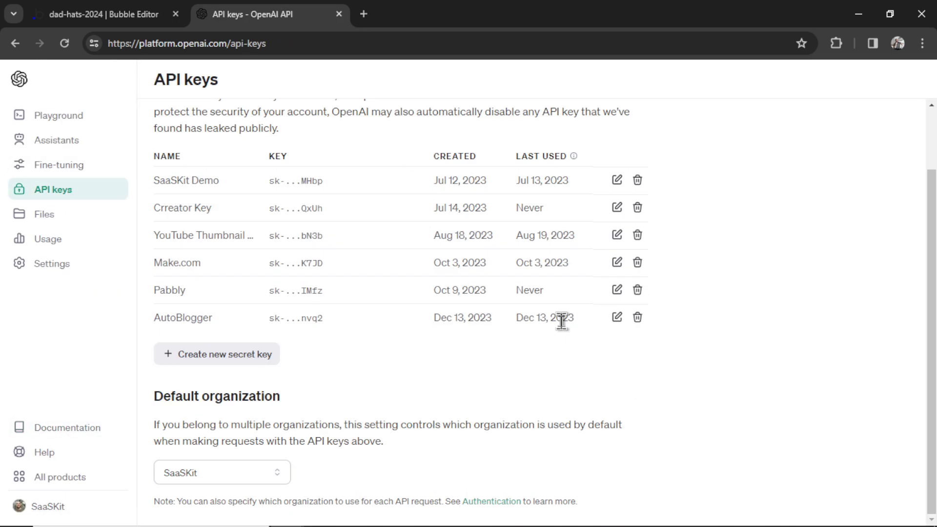
{"action": "left_click", "coordinate": [251, 359]}
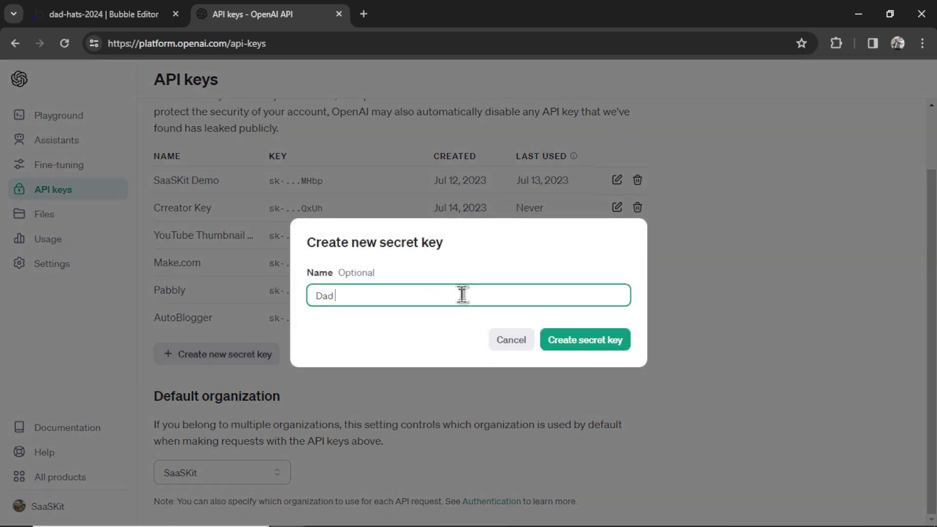
{"action": "left_click", "coordinate": [585, 347]}
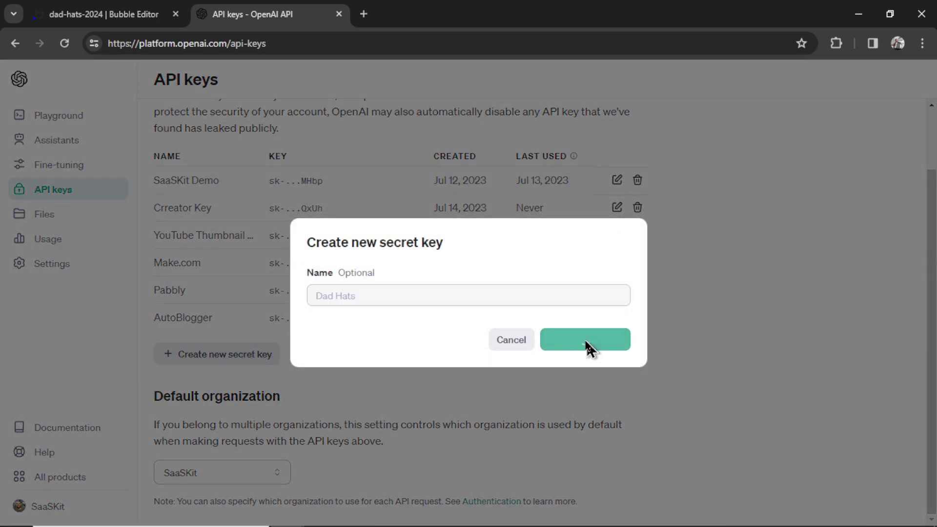
{"action": "left_click", "coordinate": [615, 316]}
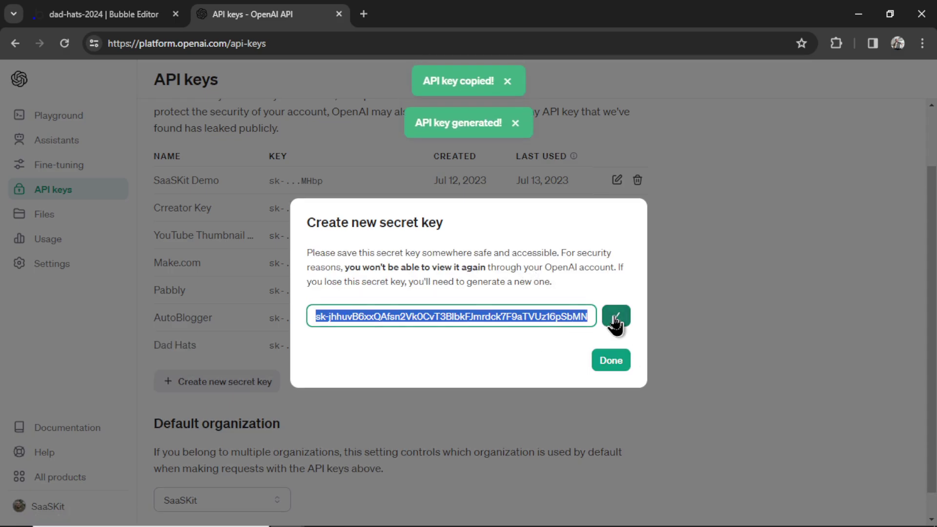
Return to the Bubble editor and paste the API key after Bearer in the OpenAI Authorization shared header value.
{"action": "left_click", "coordinate": [142, 17]}
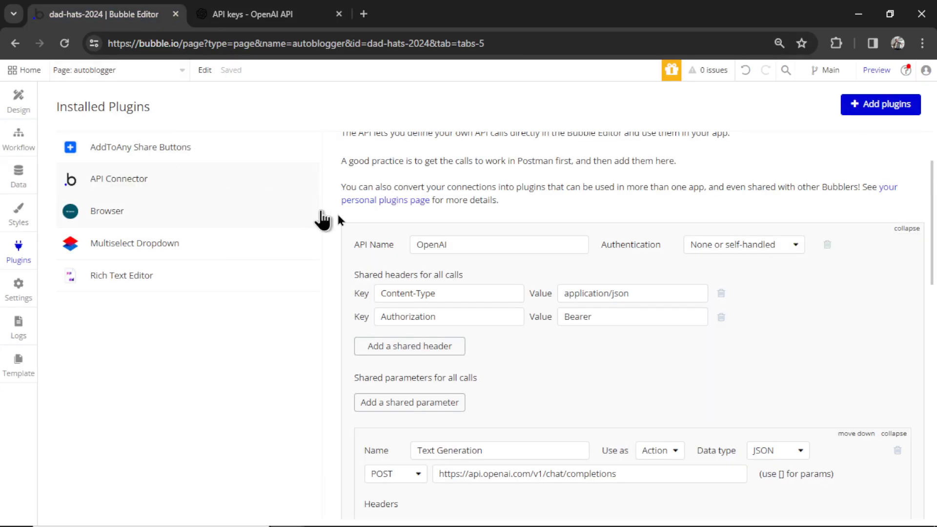
{"action": "left_click", "coordinate": [630, 316]}
{"action": "key", "text": "ctrl+v"}
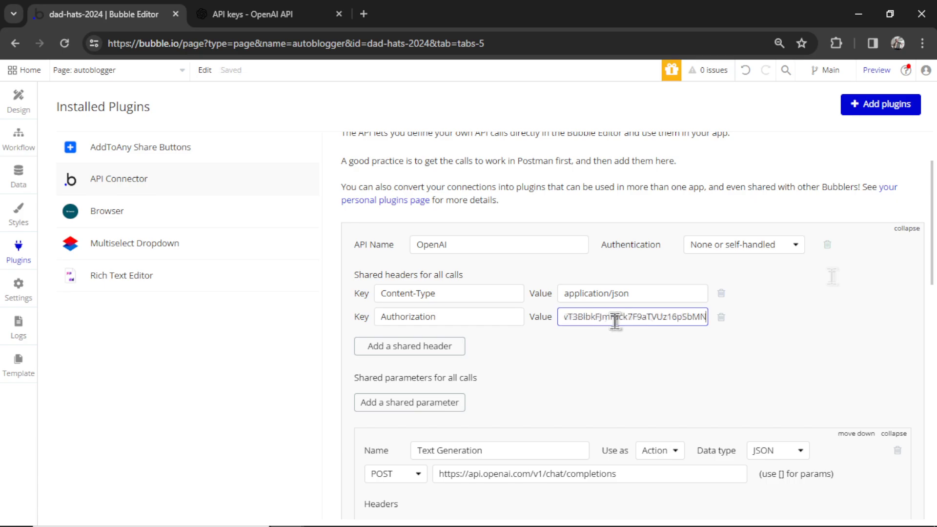
{"action": "left_click", "coordinate": [714, 349]}
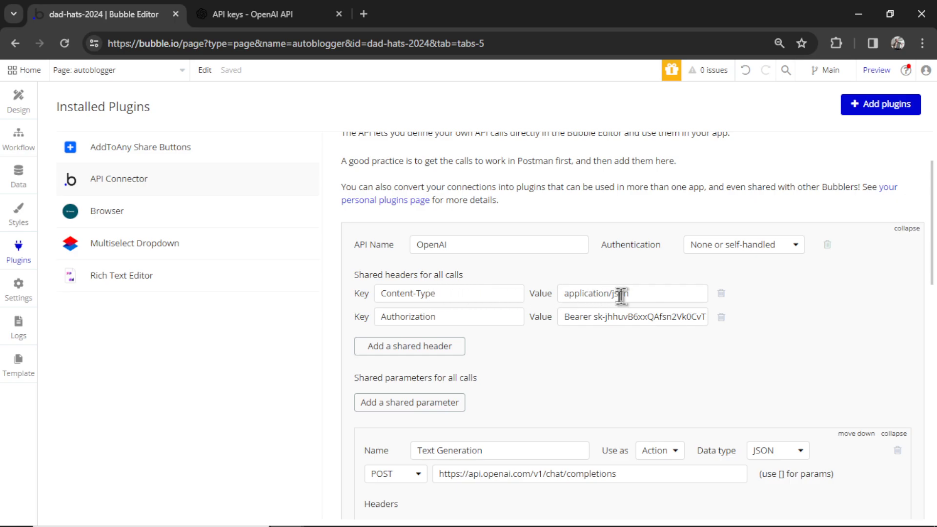
Review the OpenAI Text Generation call's settings, including its endpoint, JSON body and body parameters.
{"action": "scroll", "coordinate": [810, 273], "scroll_direction": "down", "scroll_amount": 5}
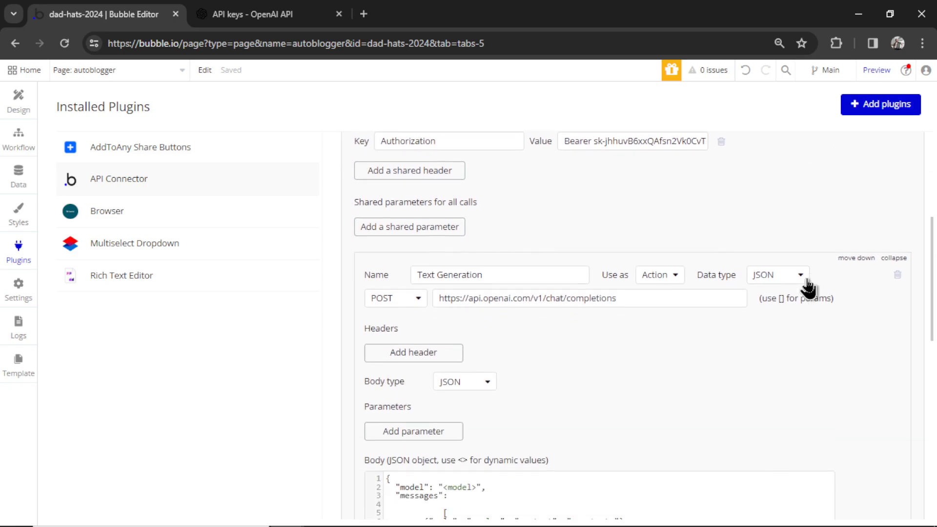
{"action": "scroll", "coordinate": [807, 280], "scroll_direction": "down", "scroll_amount": 5}
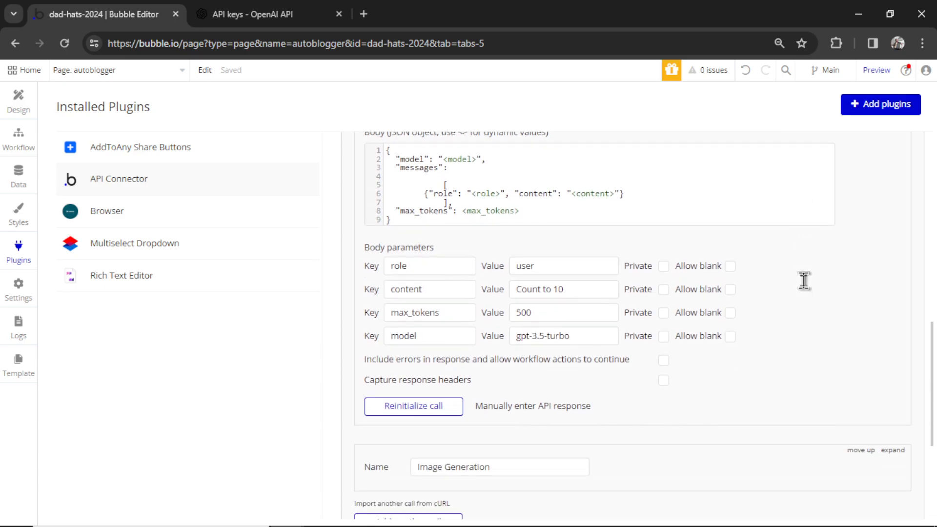
{"action": "scroll", "coordinate": [780, 254], "scroll_direction": "up", "scroll_amount": 3}
{"action": "scroll", "coordinate": [775, 246], "scroll_direction": "down", "scroll_amount": 5}
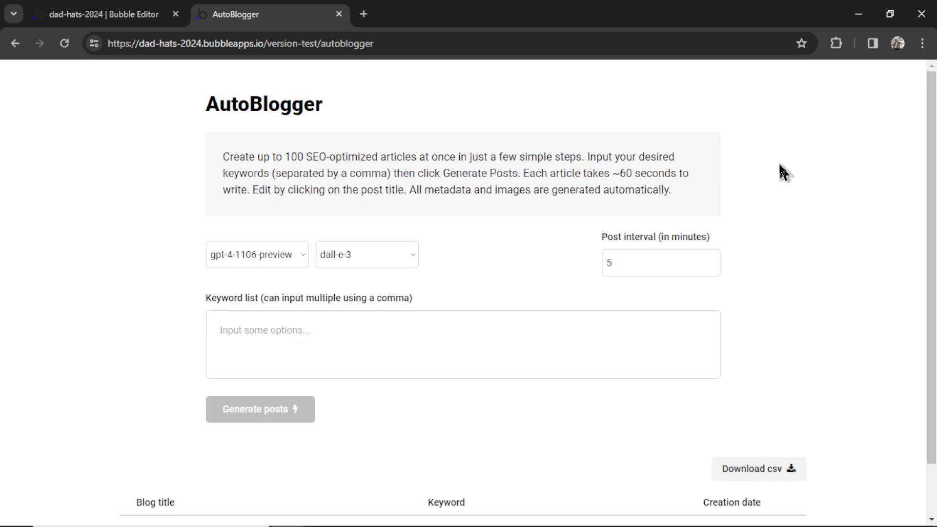
On the AutoBlogger page, set the text model to gpt-3.5-turbo and the image model to dall-e-2.
{"action": "left_click", "coordinate": [277, 259]}
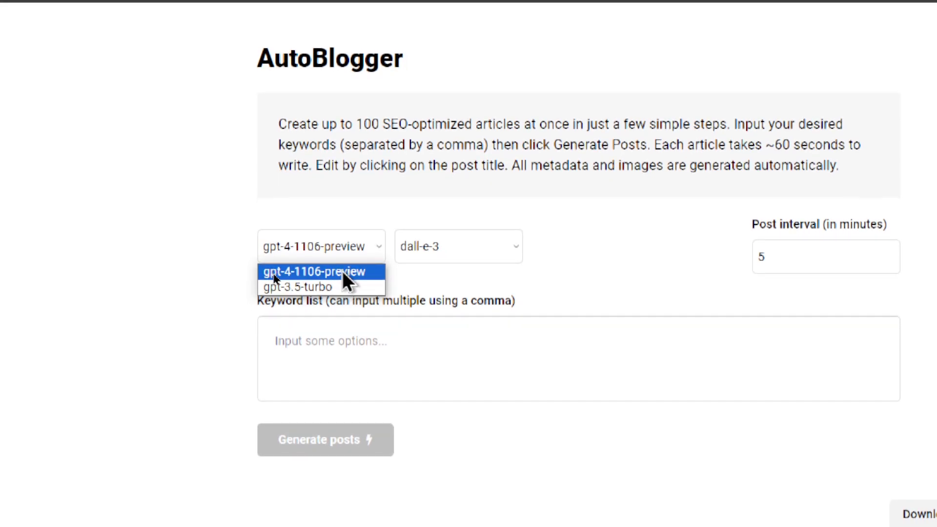
{"action": "left_click", "coordinate": [330, 271]}
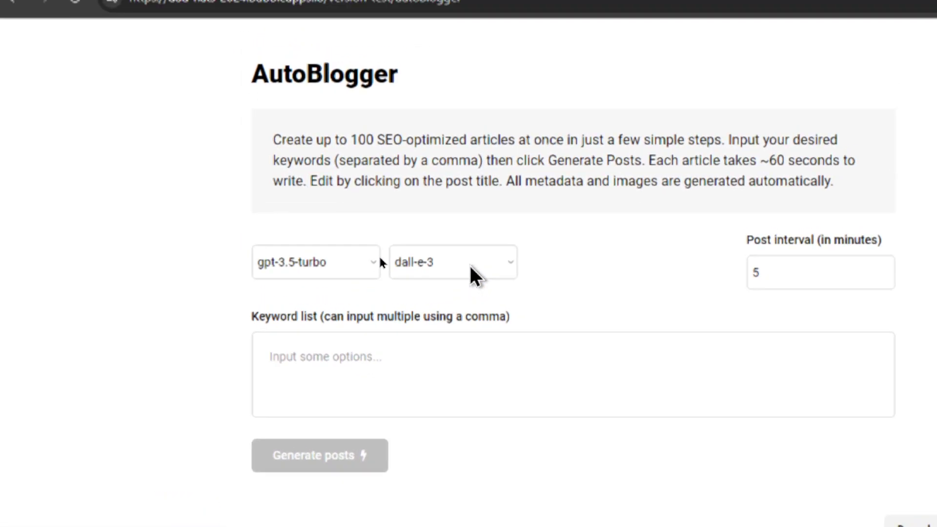
{"action": "left_click", "coordinate": [476, 226]}
{"action": "left_click", "coordinate": [467, 288]}
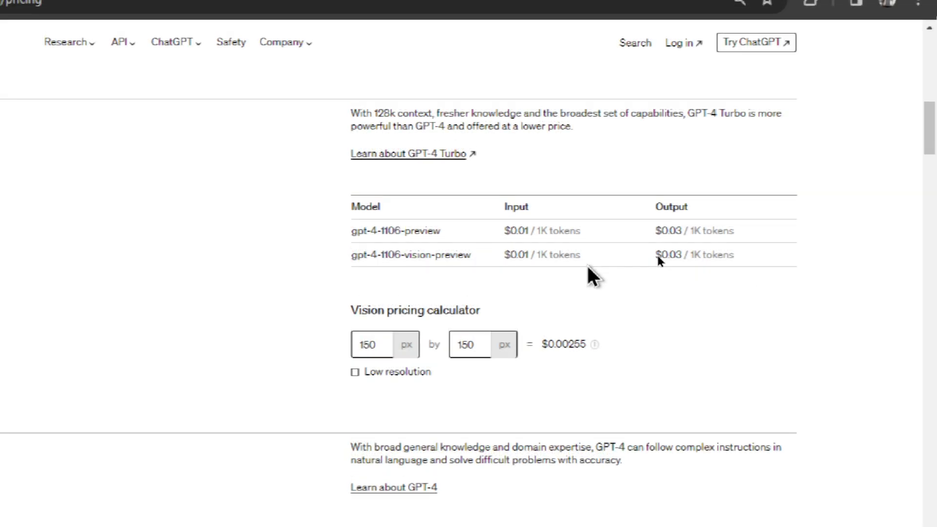
On OpenAI's pricing page, examine the input and output token prices of gpt-4-1106-preview under GPT-4 Turbo.
{"action": "left_click_drag", "start_coordinate": [470, 266], "coordinate": [382, 260]}
{"action": "left_click", "coordinate": [488, 279]}
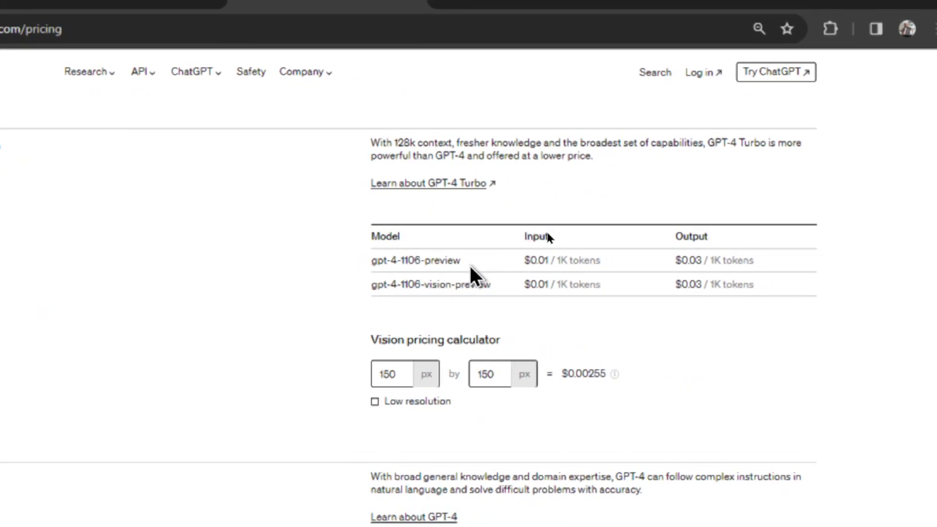
{"action": "mouse_move", "coordinate": [469, 265]}
{"action": "left_mouse_down"}
{"action": "mouse_move", "coordinate": [391, 262]}
{"action": "mouse_move", "coordinate": [456, 261]}
{"action": "left_mouse_up"}
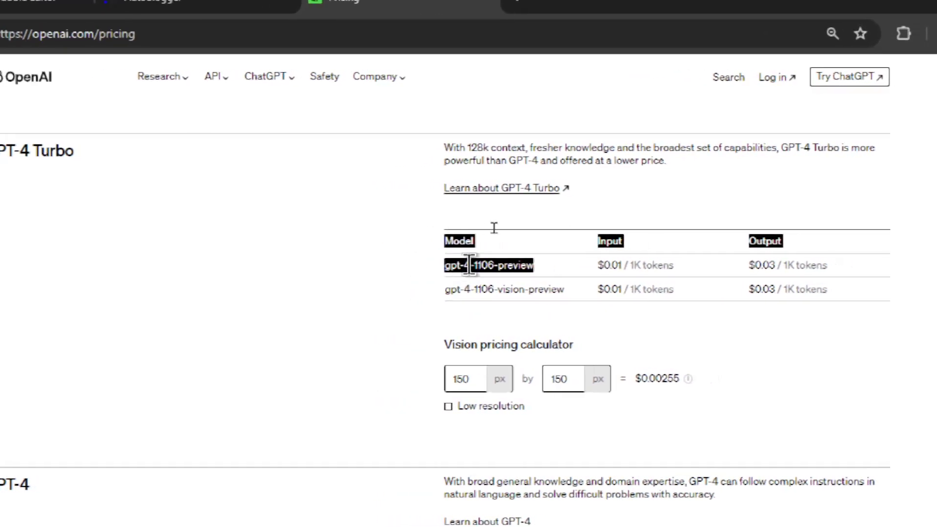
{"action": "left_click", "coordinate": [580, 281]}
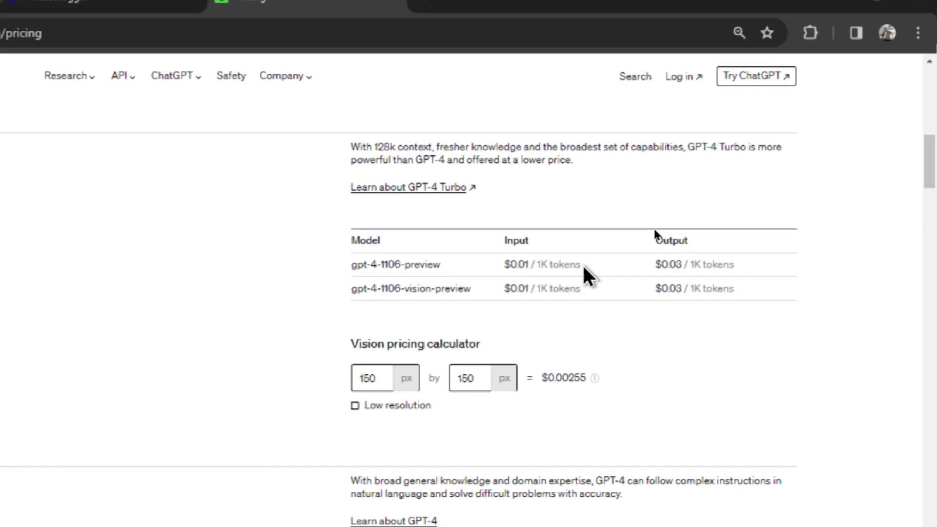
{"action": "left_click_drag", "start_coordinate": [584, 266], "coordinate": [506, 264]}
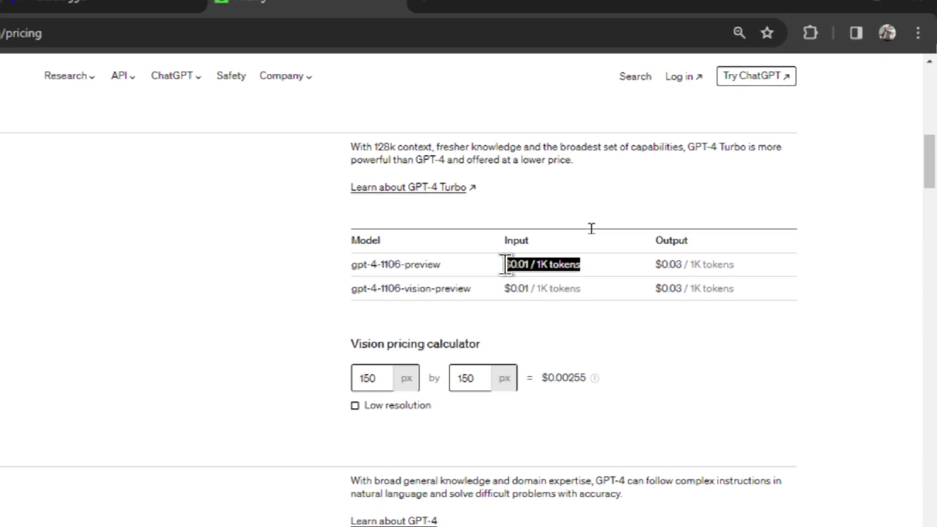
{"action": "left_click", "coordinate": [742, 276]}
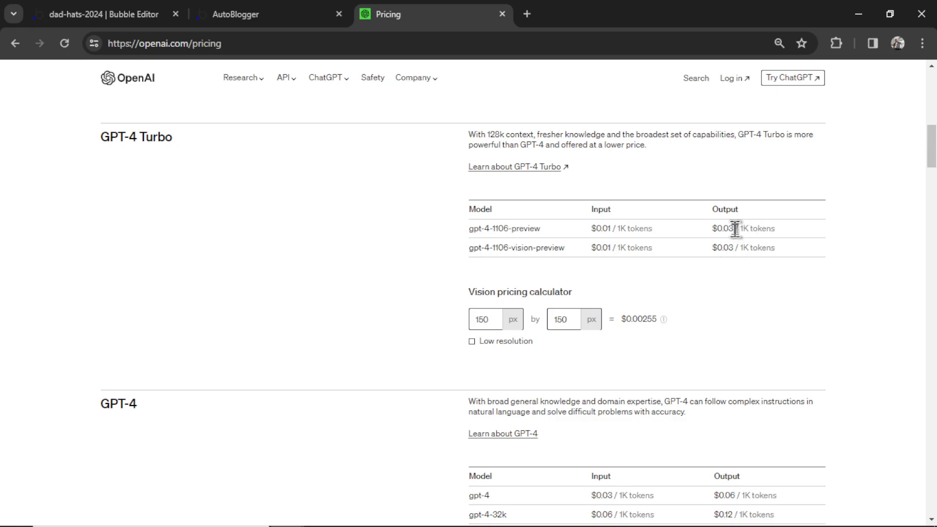
Check the DALL·E image prices by resolution, including 1792×1024, and compare them with the GPT-4 Turbo token prices.
{"action": "scroll", "coordinate": [735, 228], "scroll_direction": "down", "scroll_amount": 20}
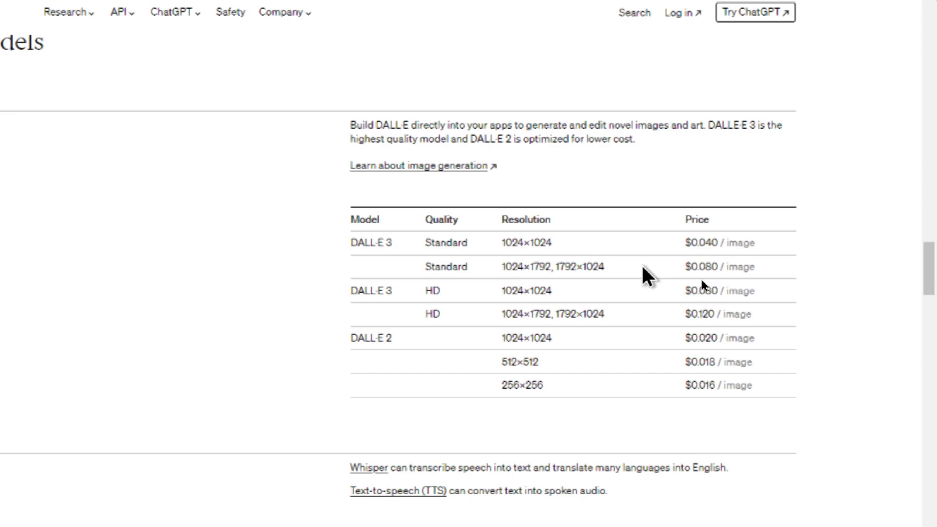
{"action": "left_click_drag", "start_coordinate": [555, 267], "coordinate": [619, 273]}
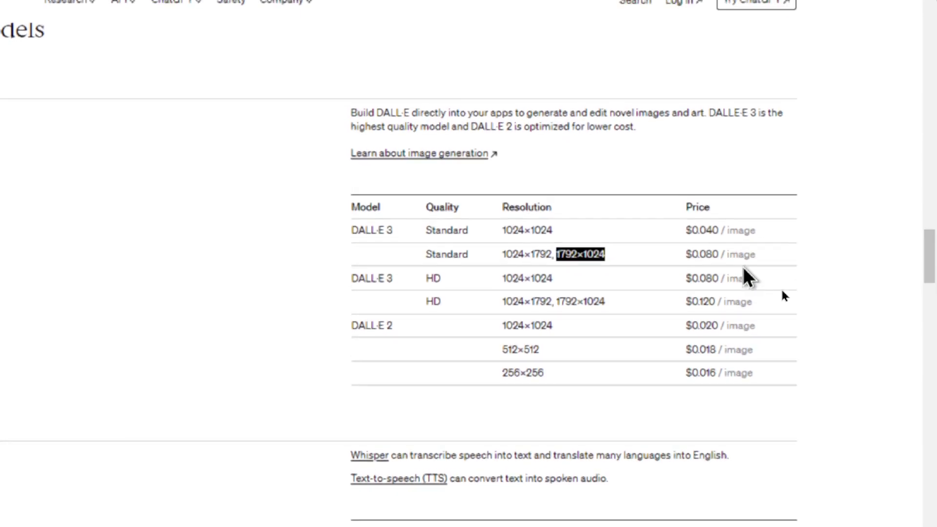
{"action": "scroll", "coordinate": [721, 128], "scroll_direction": "up", "scroll_amount": 10}
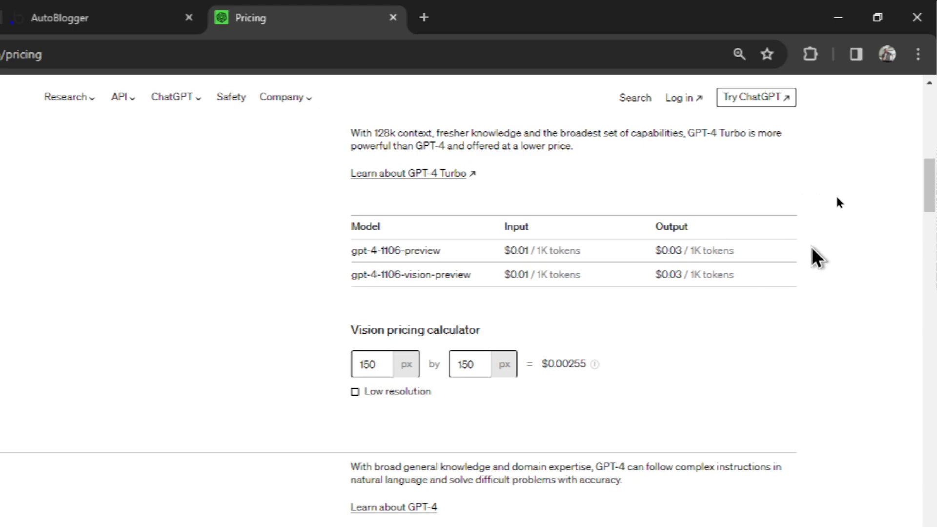
{"action": "scroll", "coordinate": [812, 247], "scroll_direction": "down", "scroll_amount": 8}
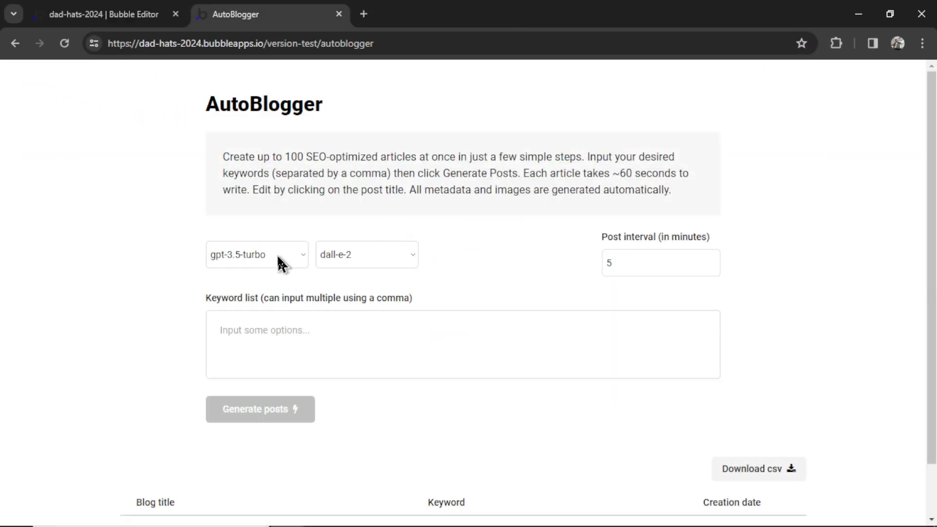
On the AutoBlogger page, keep gpt-3.5-turbo as the text model and switch the image model to dall-e-3.
{"action": "left_click", "coordinate": [279, 259]}
{"action": "left_click", "coordinate": [261, 274]}
{"action": "left_click", "coordinate": [228, 249]}
{"action": "left_click", "coordinate": [249, 286]}
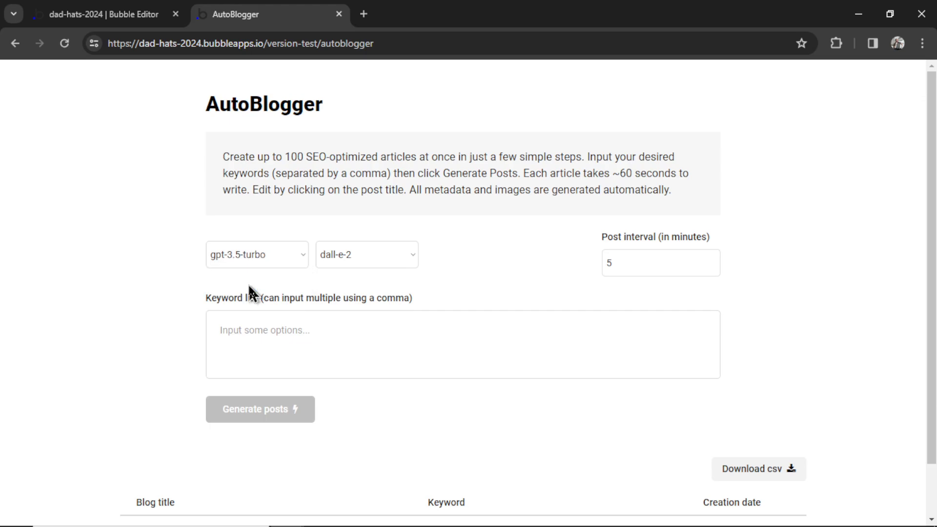
{"action": "left_click", "coordinate": [376, 268]}
{"action": "left_click", "coordinate": [372, 287]}
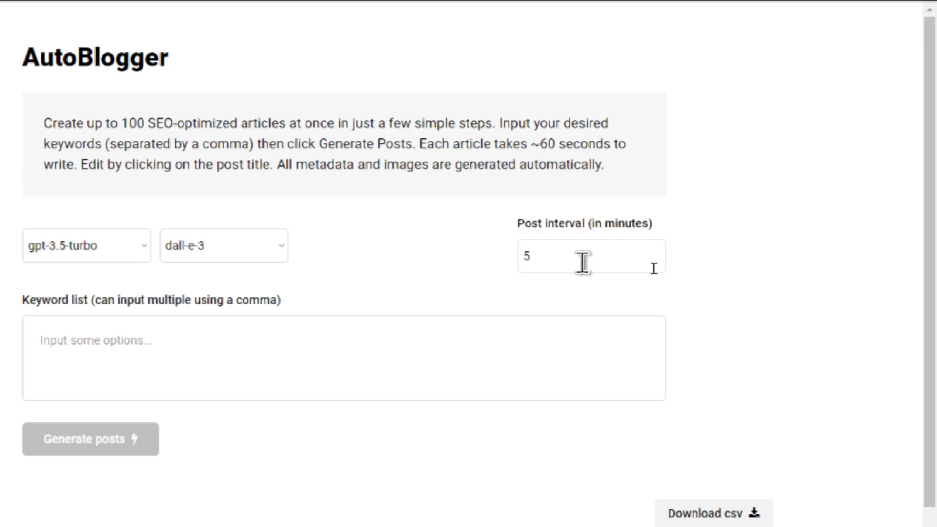
Set the post interval to 1140 minutes and check the keyword list field.
{"action": "double_click", "coordinate": [582, 262]}
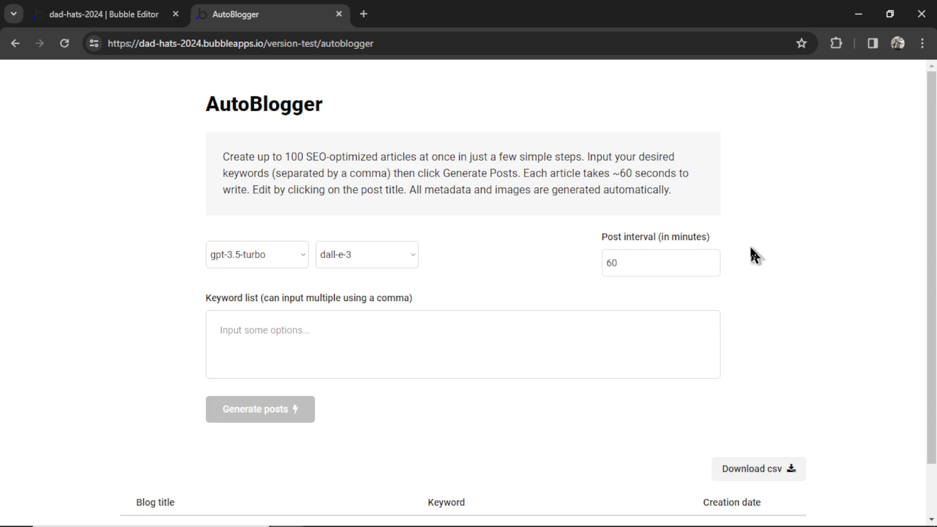
{"action": "double_click", "coordinate": [651, 265]}
{"action": "double_click", "coordinate": [654, 264]}
{"action": "type", "text": "1140"}
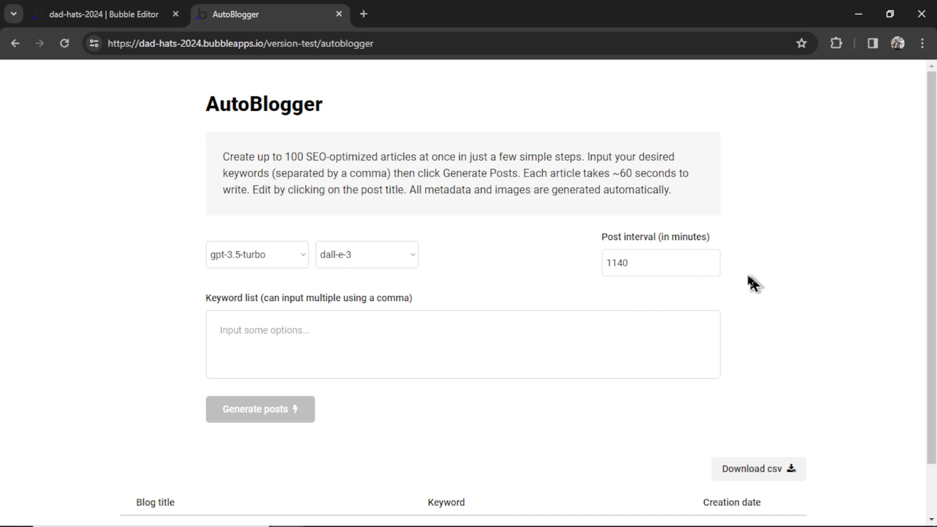
{"action": "double_click", "coordinate": [667, 264]}
{"action": "scroll", "coordinate": [634, 283], "scroll_direction": "down", "scroll_amount": 1}
{"action": "left_click", "coordinate": [469, 274]}
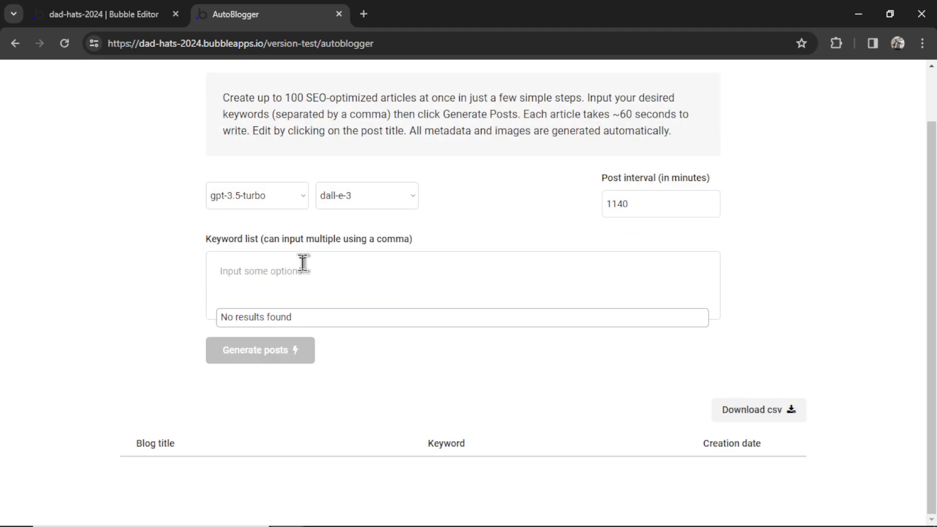
{"action": "left_click", "coordinate": [889, 294]}
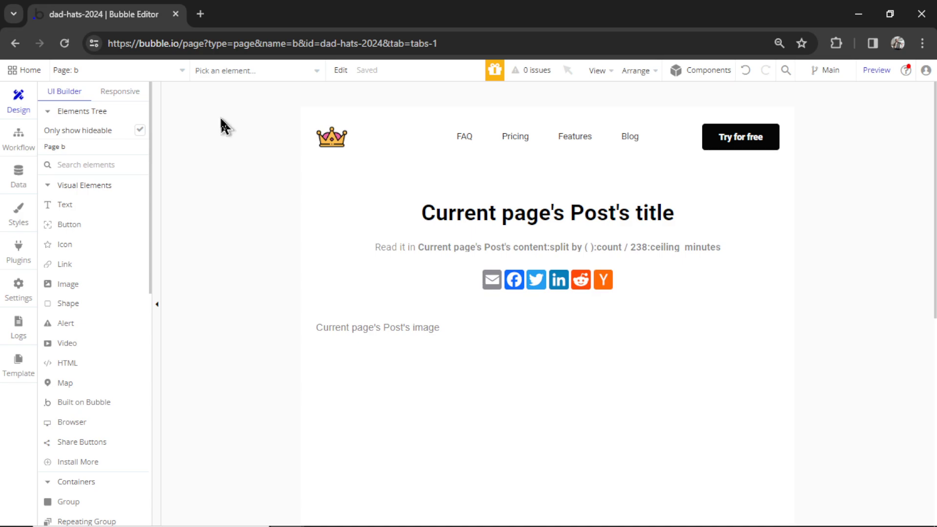
Preview page b's responsive layout at a phone width of about 410 px, from the header to the related blog posts.
{"action": "left_click", "coordinate": [121, 92]}
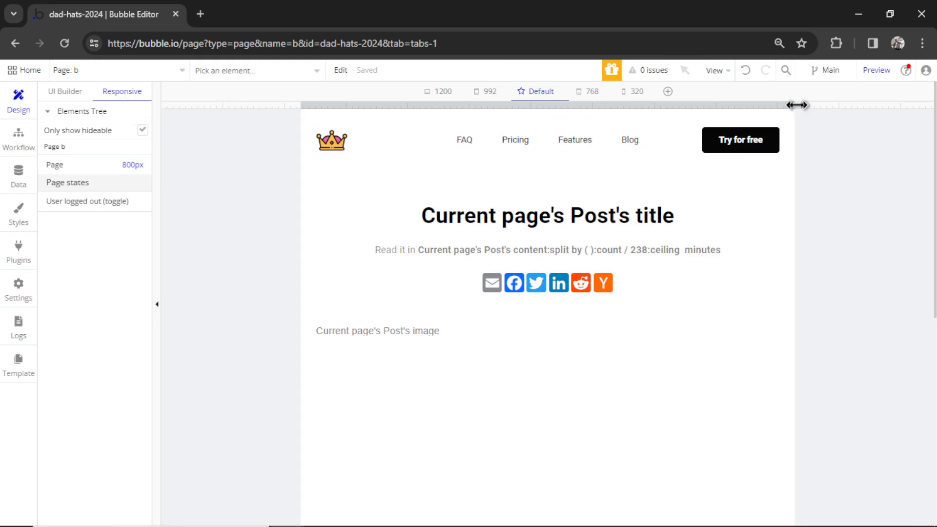
{"action": "left_click_drag", "start_coordinate": [797, 104], "coordinate": [713, 114]}
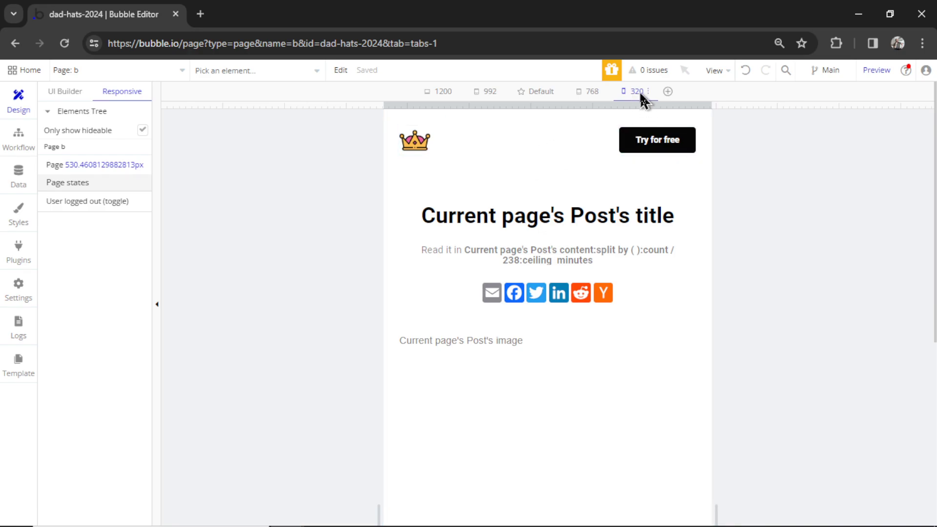
{"action": "left_click_drag", "start_coordinate": [711, 105], "coordinate": [675, 119]}
{"action": "scroll", "coordinate": [713, 218], "scroll_direction": "down", "scroll_amount": 2}
{"action": "scroll", "coordinate": [617, 219], "scroll_direction": "down", "scroll_amount": 5}
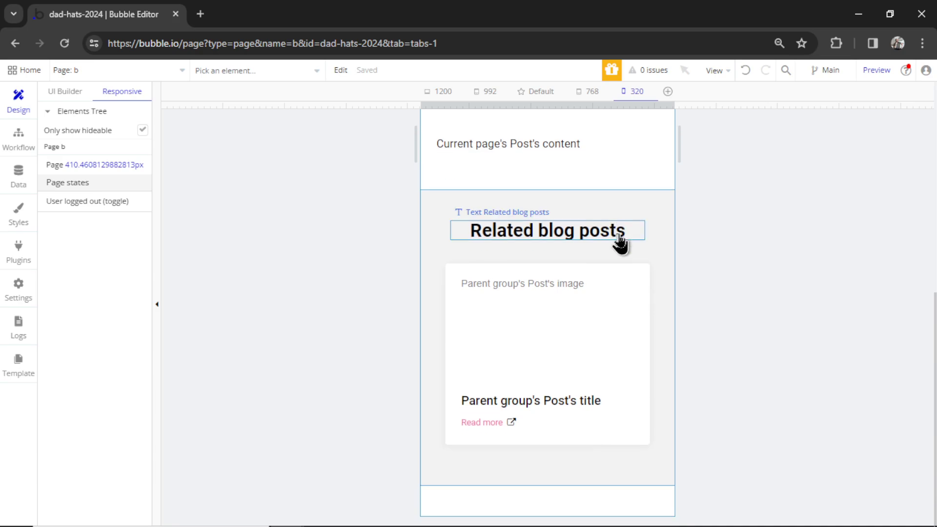
{"action": "scroll", "coordinate": [622, 259], "scroll_direction": "up", "scroll_amount": 2}
{"action": "scroll", "coordinate": [622, 273], "scroll_direction": "up", "scroll_amount": 4}
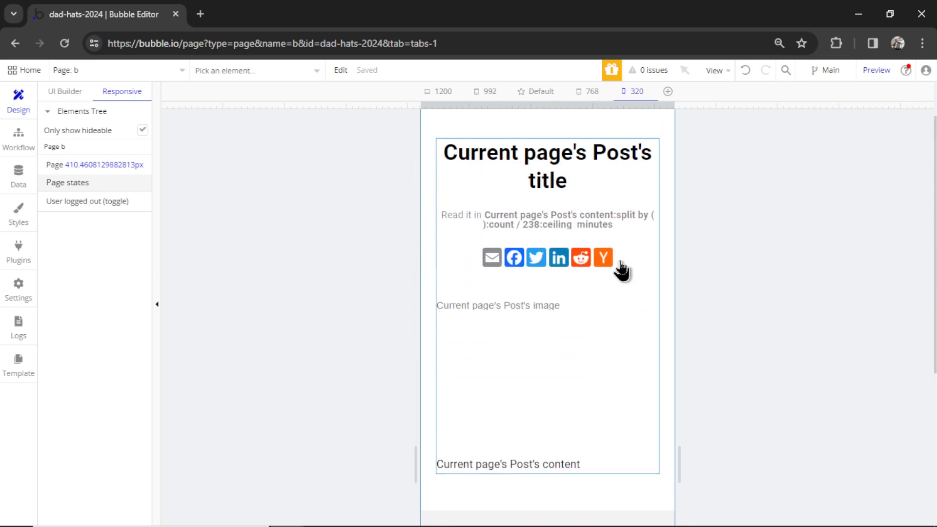
{"action": "scroll", "coordinate": [620, 269], "scroll_direction": "up", "scroll_amount": 2}
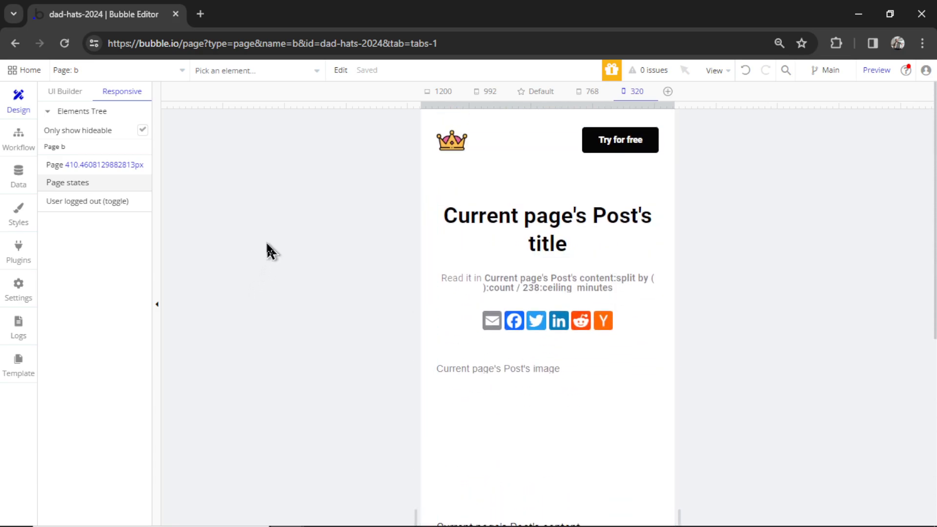
Open the autoblogger page's GENERATE POSTS button workflow and examine the parameters of its Schedule API Workflow autoblogger action.
{"action": "left_click", "coordinate": [115, 70]}
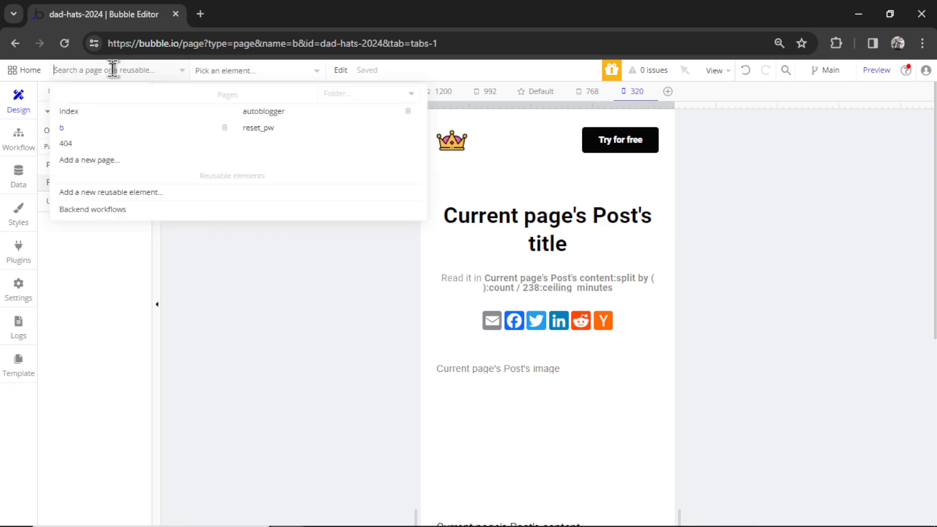
{"action": "left_click", "coordinate": [262, 109]}
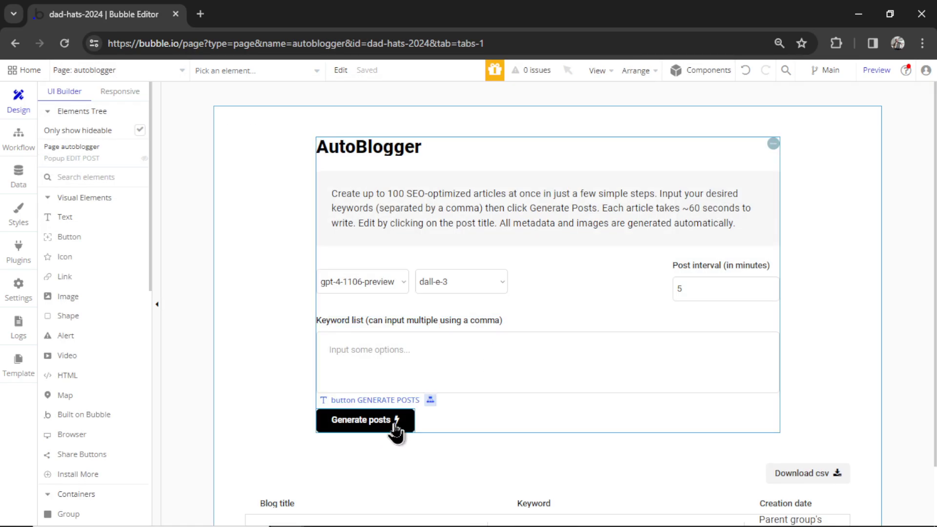
{"action": "left_click", "coordinate": [19, 139]}
{"action": "left_click", "coordinate": [218, 129]}
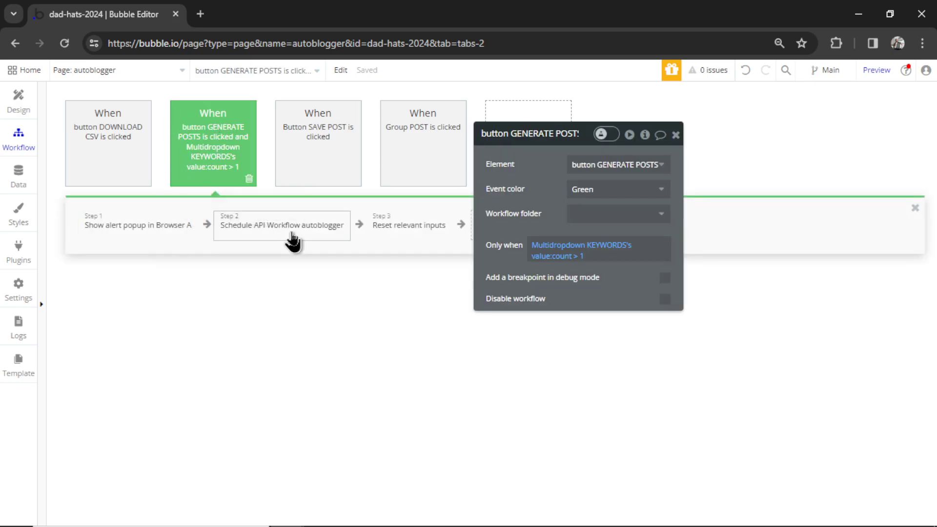
{"action": "left_click", "coordinate": [287, 236]}
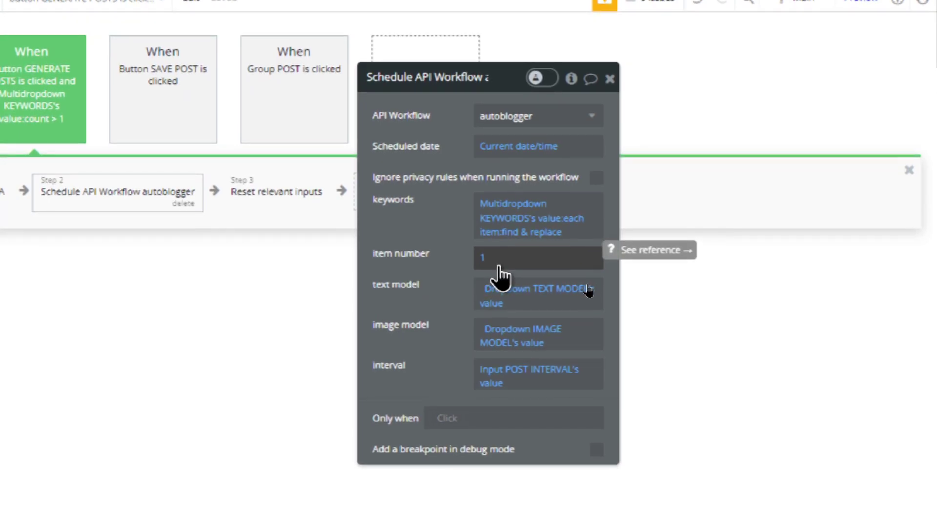
{"action": "mouse_move", "coordinate": [521, 297]}
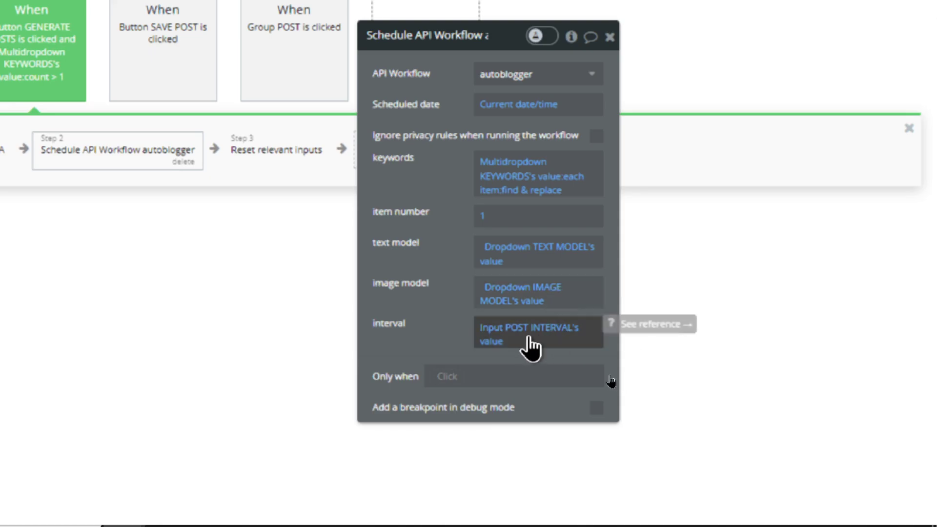
{"action": "left_click", "coordinate": [544, 342]}
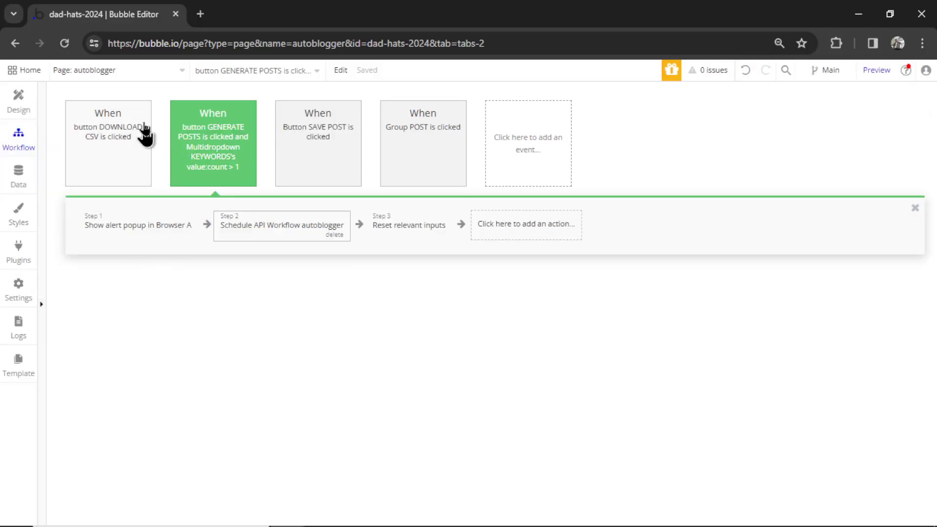
Open the autoblogger API workflow among the backend workflows and examine its first OpenAI Text Generation action.
{"action": "left_click", "coordinate": [142, 69]}
{"action": "left_click", "coordinate": [92, 209]}
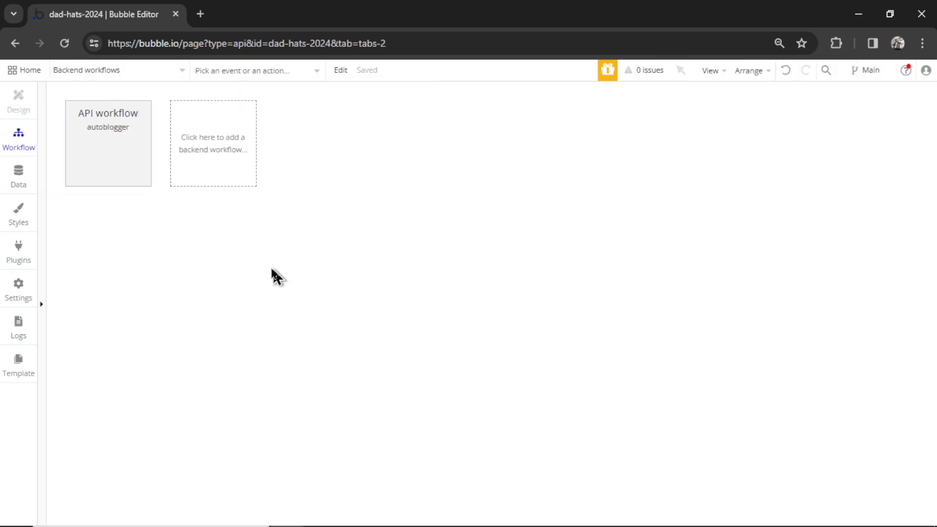
{"action": "left_click", "coordinate": [115, 155]}
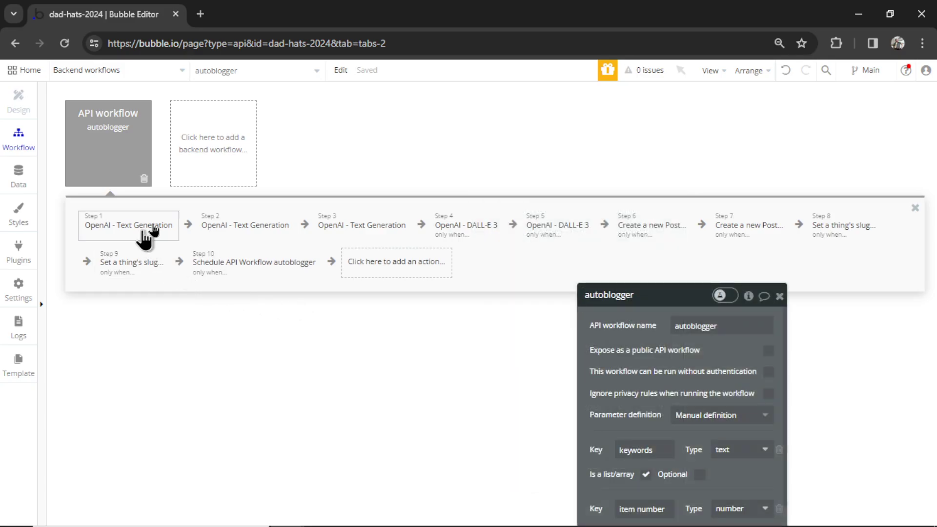
{"action": "left_click", "coordinate": [128, 225]}
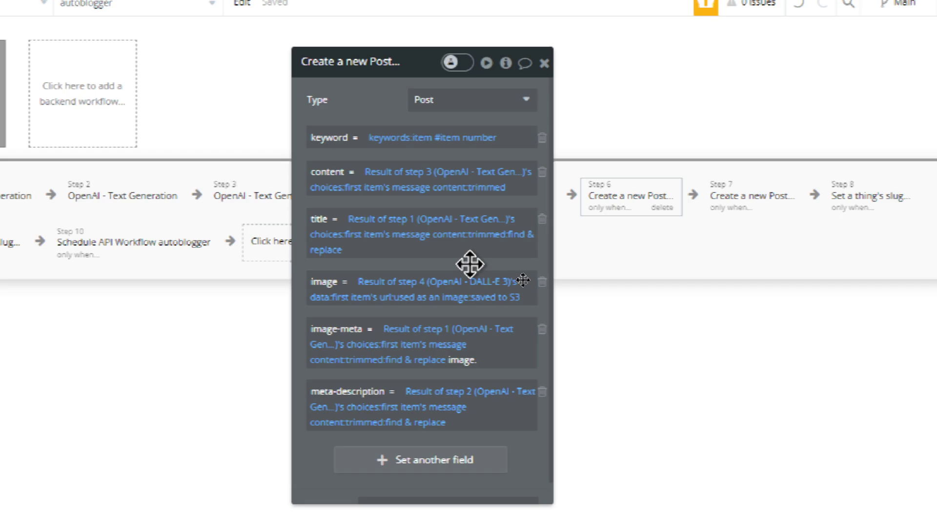
Examine the Create a new Post fields and the dall-e-2 slug action, and enter blog.dadhats2024.com/b/low-brimmed-hats in the address bar as an example post URL.
{"action": "scroll", "coordinate": [470, 264], "scroll_direction": "down", "scroll_amount": 1}
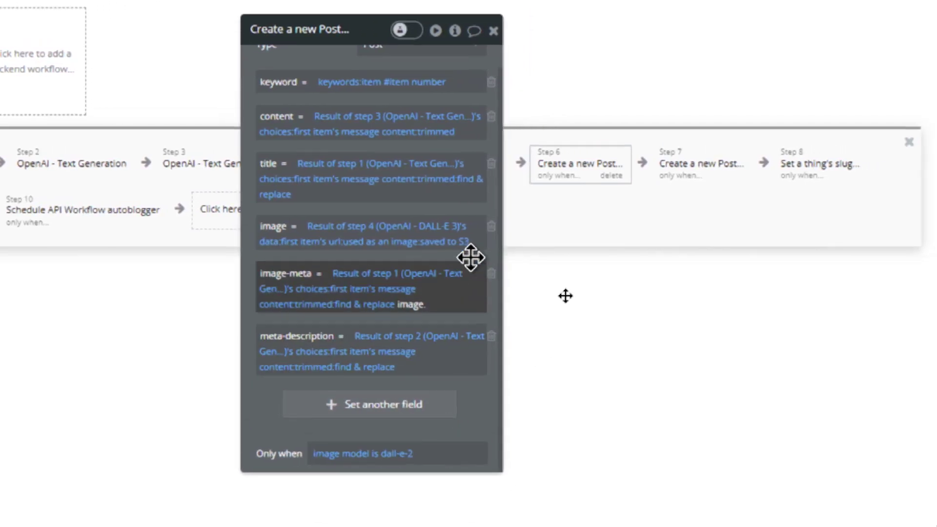
{"action": "left_click", "coordinate": [770, 150]}
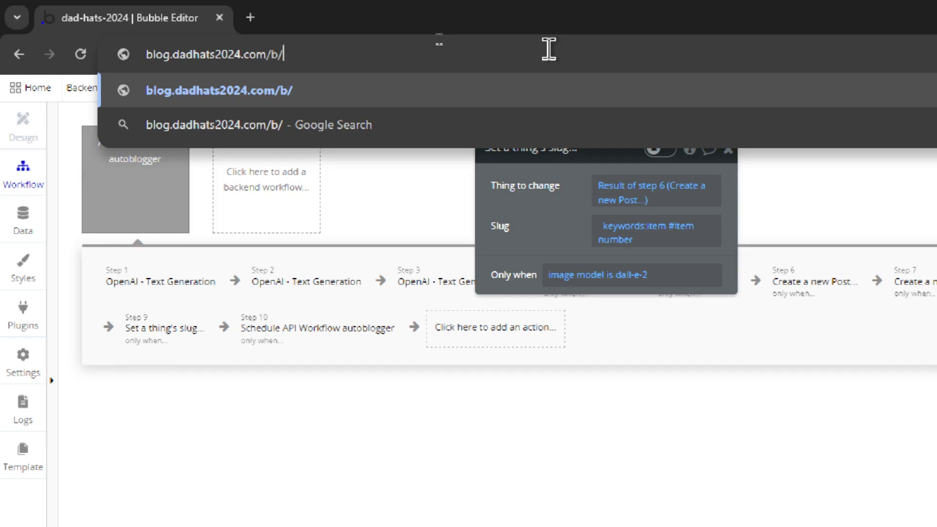
{"action": "type", "text": "l"}
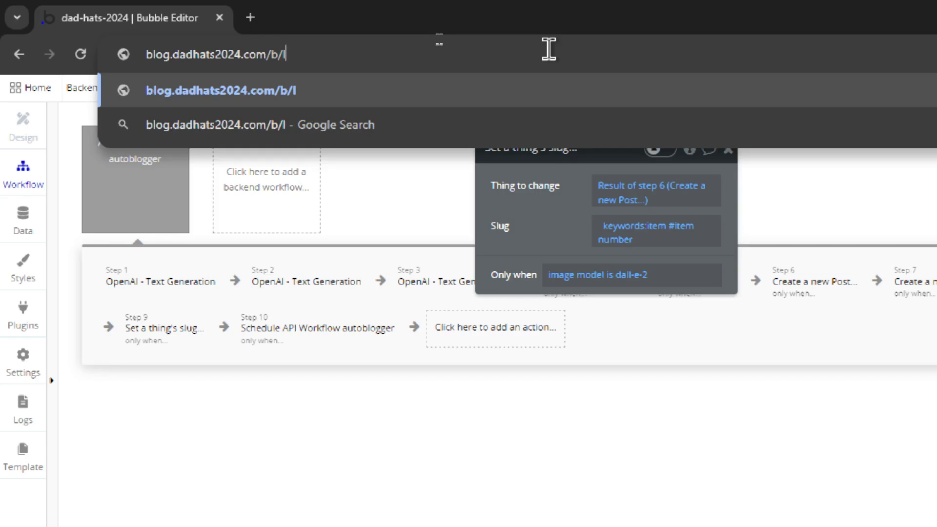
{"action": "type", "text": "ow-brimmed-hats"}
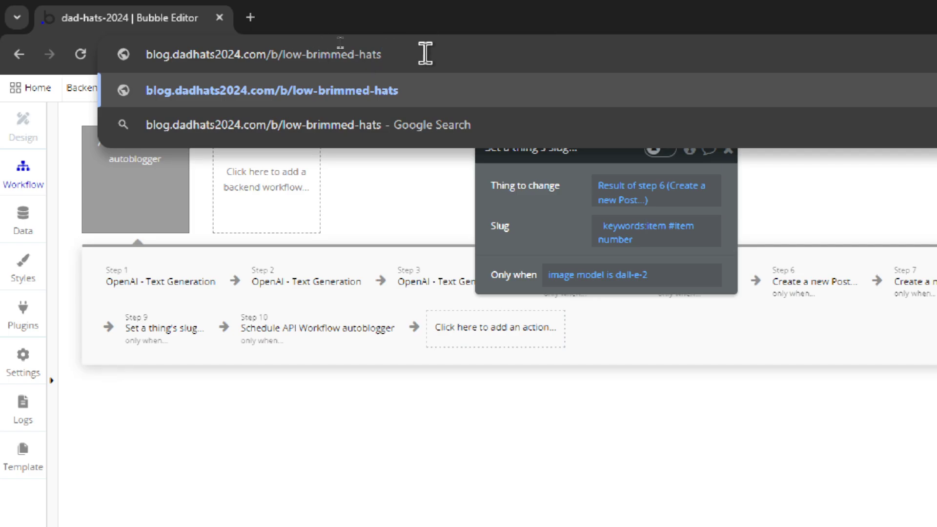
Examine the dall-e-3 slug action in step 9 and the Schedule API Workflow autoblogger action in step 10.
{"action": "left_click", "coordinate": [164, 329]}
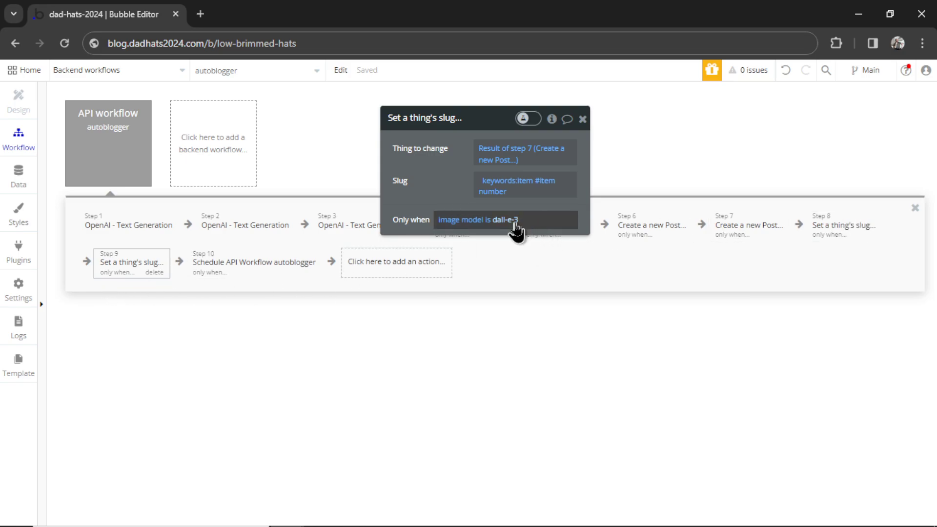
{"action": "left_click_drag", "start_coordinate": [445, 173], "coordinate": [442, 189]}
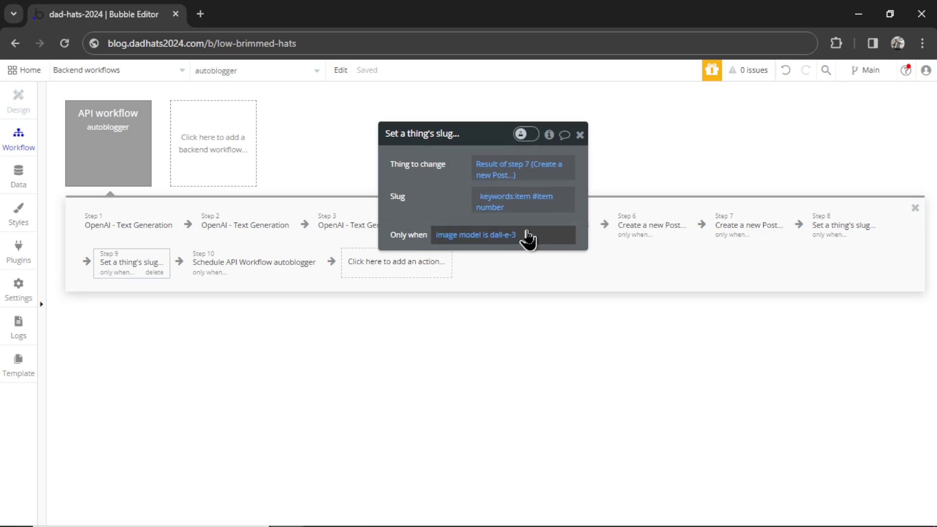
{"action": "left_click", "coordinate": [254, 262]}
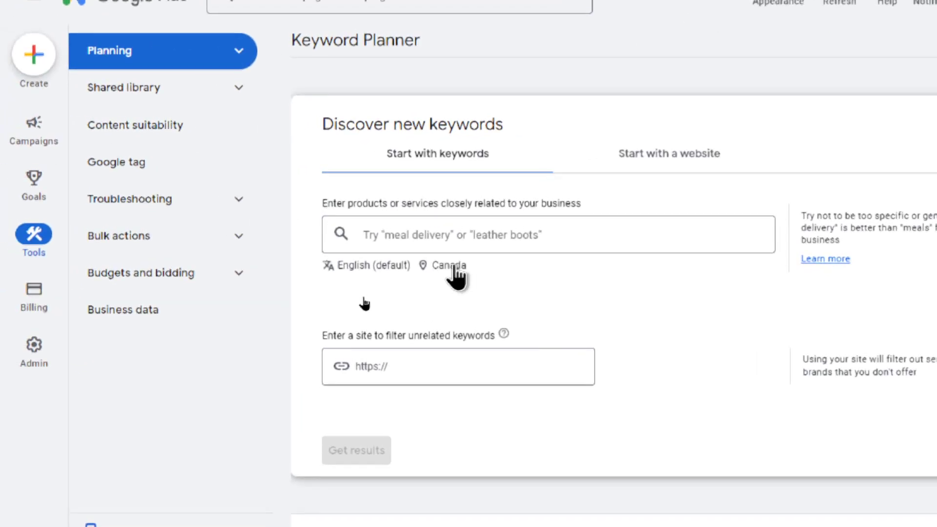
In Google Ads Keyword Planner, remove Canada from the targeted locations and get keyword ideas for "dad hats".
{"action": "left_click", "coordinate": [359, 297]}
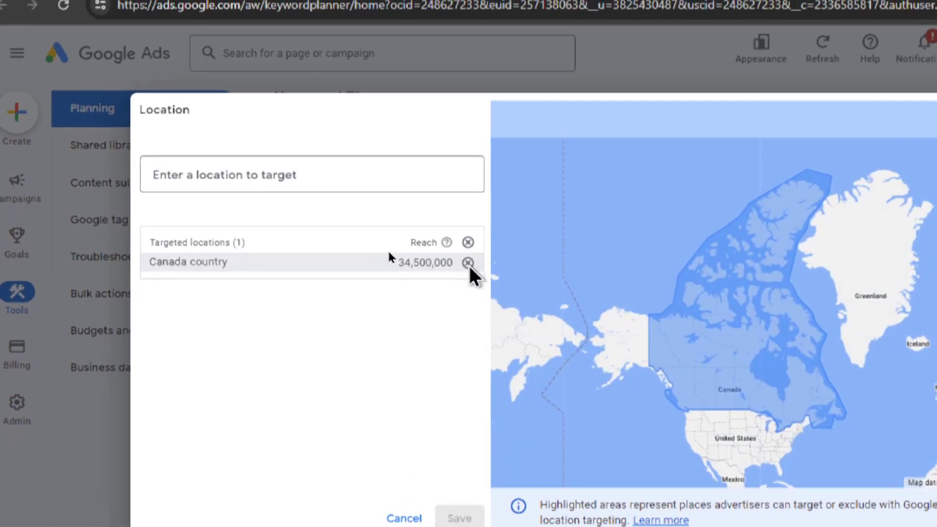
{"action": "left_click", "coordinate": [484, 205]}
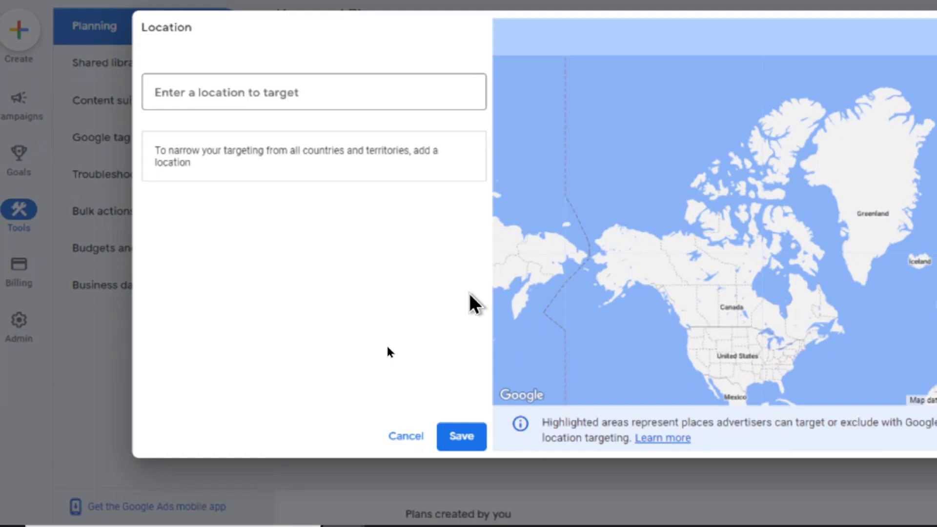
{"action": "left_click", "coordinate": [468, 437]}
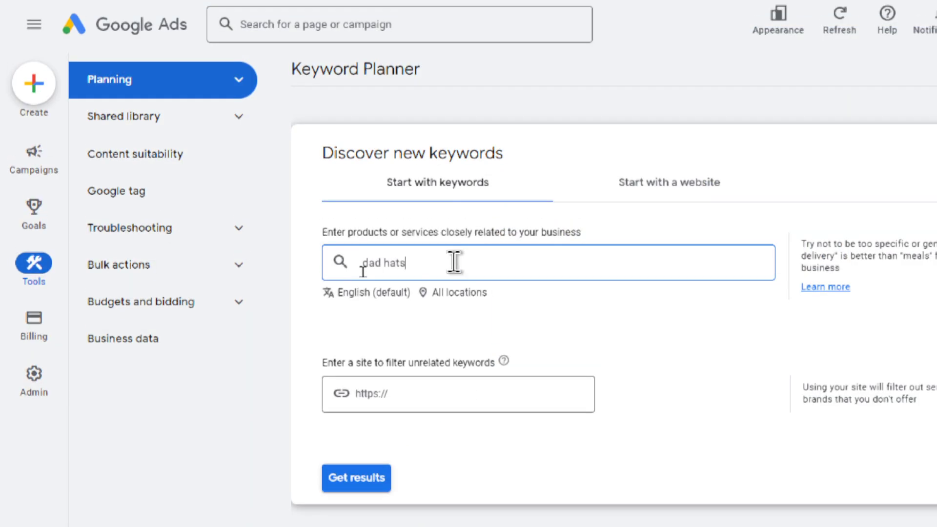
{"action": "left_click", "coordinate": [371, 428]}
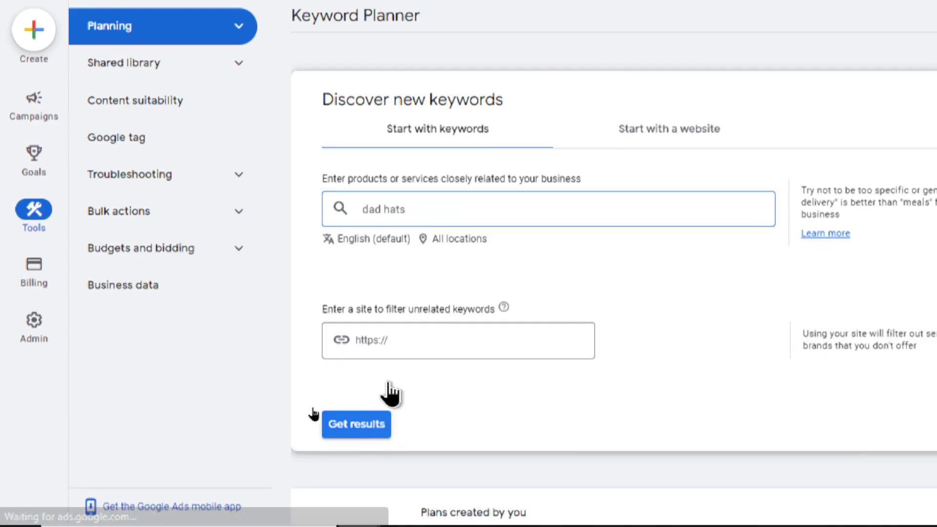
Sort the keyword ideas by competition in ascending order and show 500 rows per page.
{"action": "scroll", "coordinate": [469, 383], "scroll_direction": "down", "scroll_amount": 2}
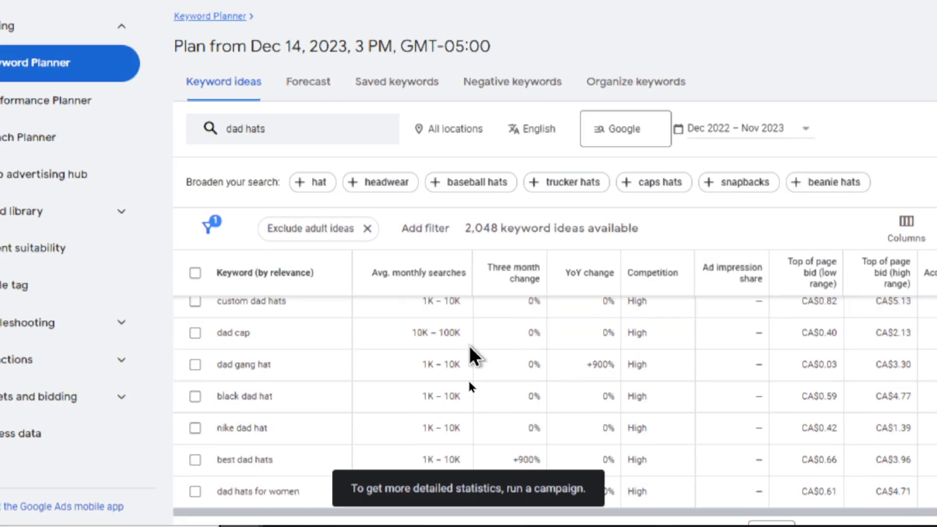
{"action": "scroll", "coordinate": [468, 382], "scroll_direction": "down", "scroll_amount": 1}
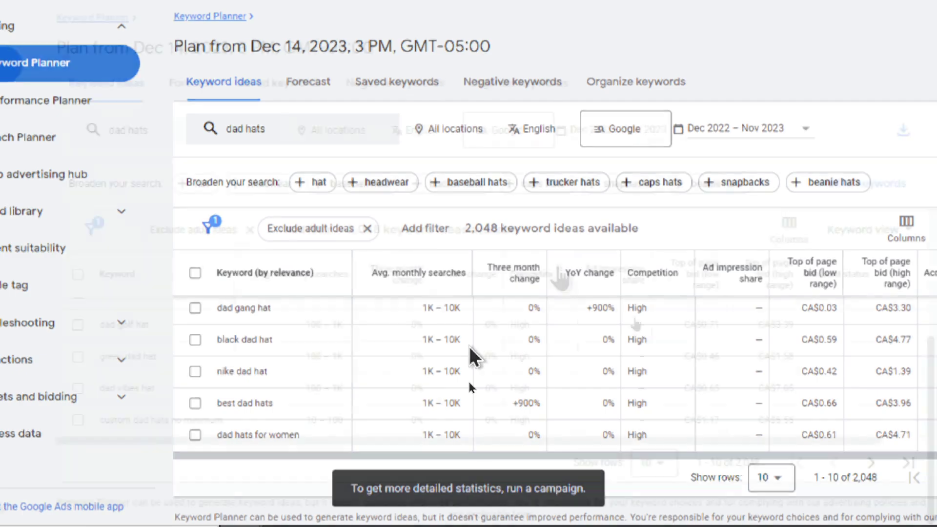
{"action": "left_click", "coordinate": [653, 272]}
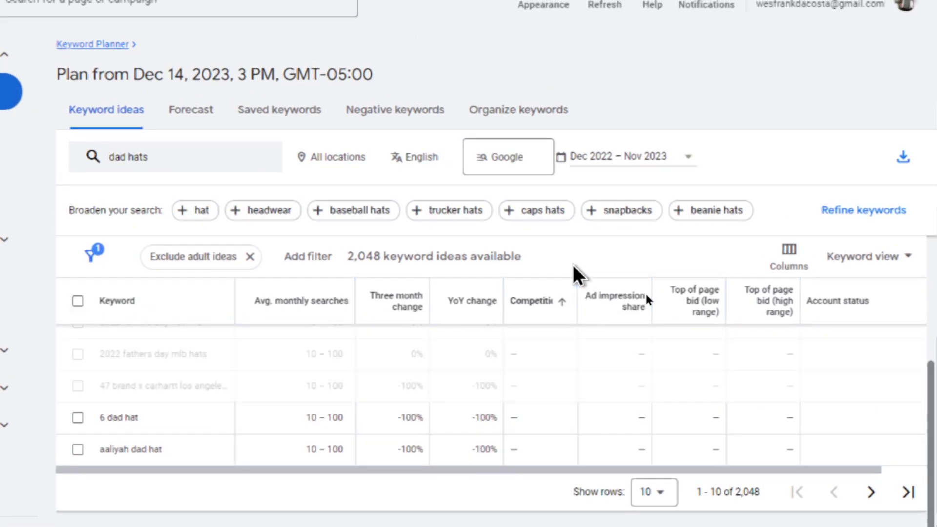
{"action": "scroll", "coordinate": [441, 372], "scroll_direction": "up", "scroll_amount": 3}
{"action": "scroll", "coordinate": [466, 365], "scroll_direction": "up", "scroll_amount": 1}
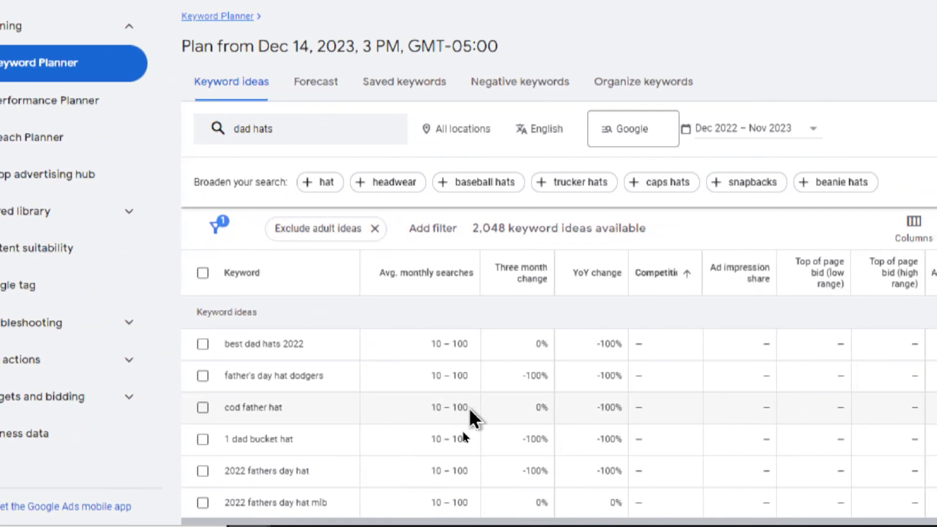
{"action": "scroll", "coordinate": [470, 410], "scroll_direction": "down", "scroll_amount": 5}
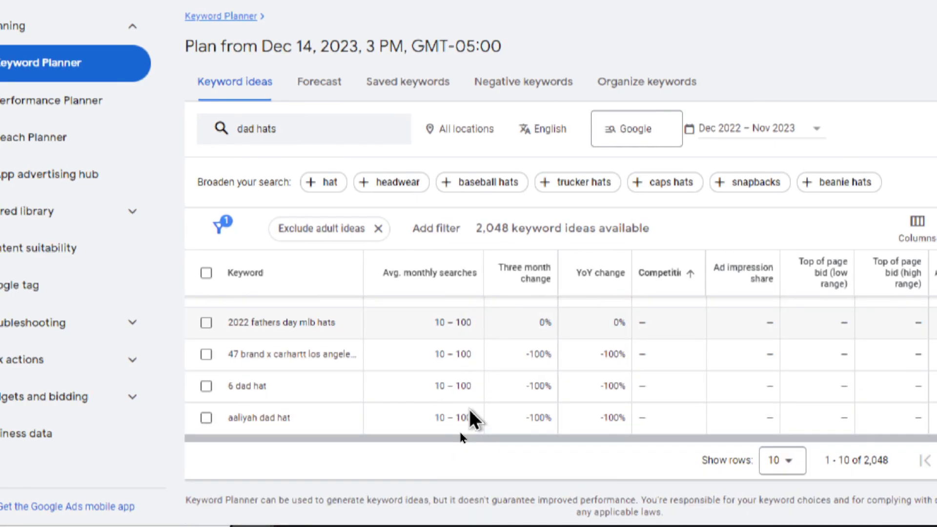
{"action": "left_click", "coordinate": [671, 461]}
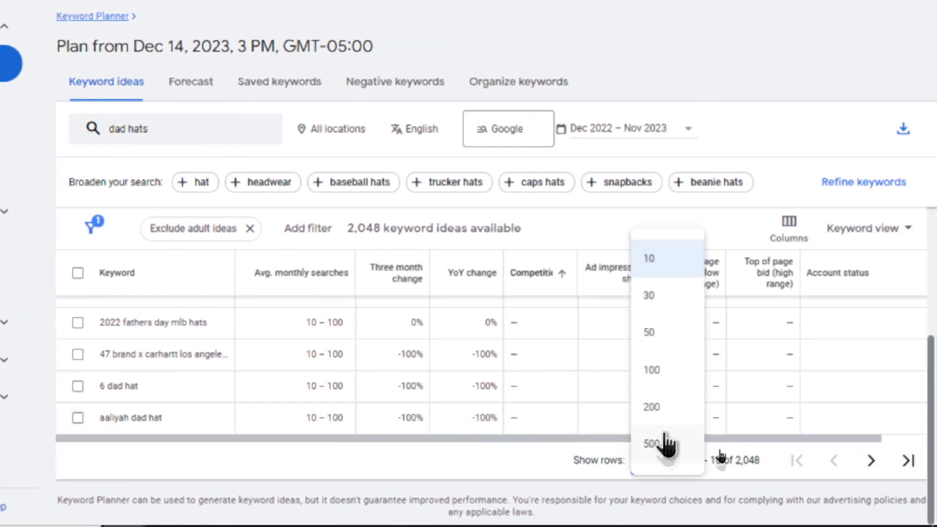
{"action": "left_click", "coordinate": [664, 446]}
Find the low-competition keyword "american dad cap" and copy it into the AutoBlogger page's keyword list.
{"action": "scroll", "coordinate": [470, 381], "scroll_direction": "down", "scroll_amount": 15}
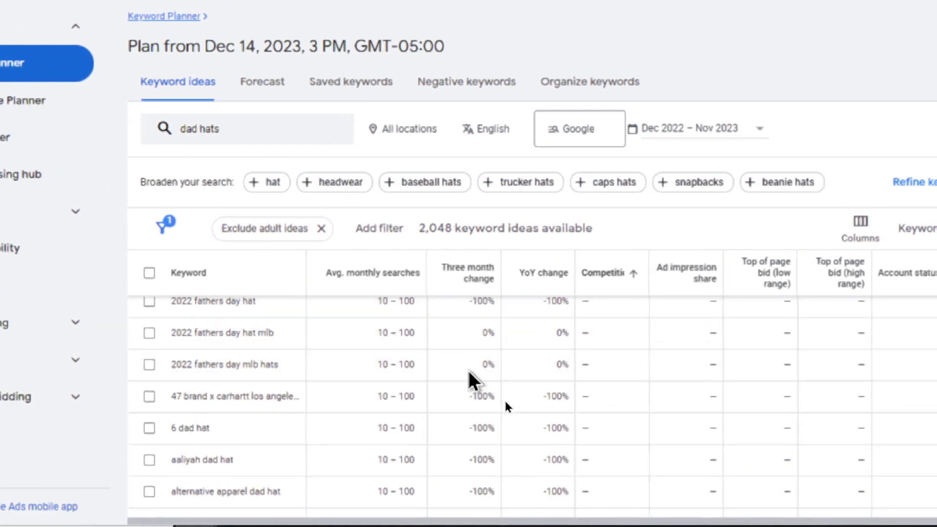
{"action": "scroll", "coordinate": [488, 410], "scroll_direction": "down", "scroll_amount": 20}
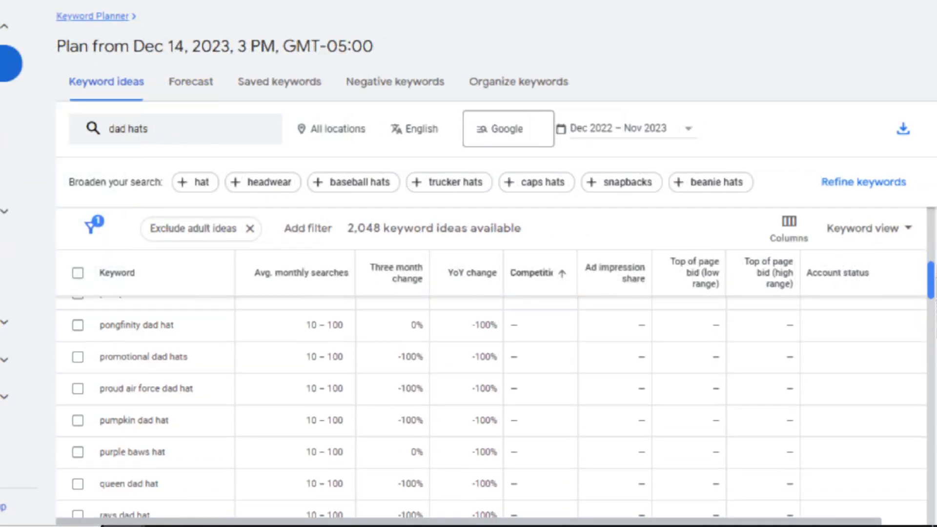
{"action": "scroll", "coordinate": [488, 410], "scroll_direction": "down", "scroll_amount": 20}
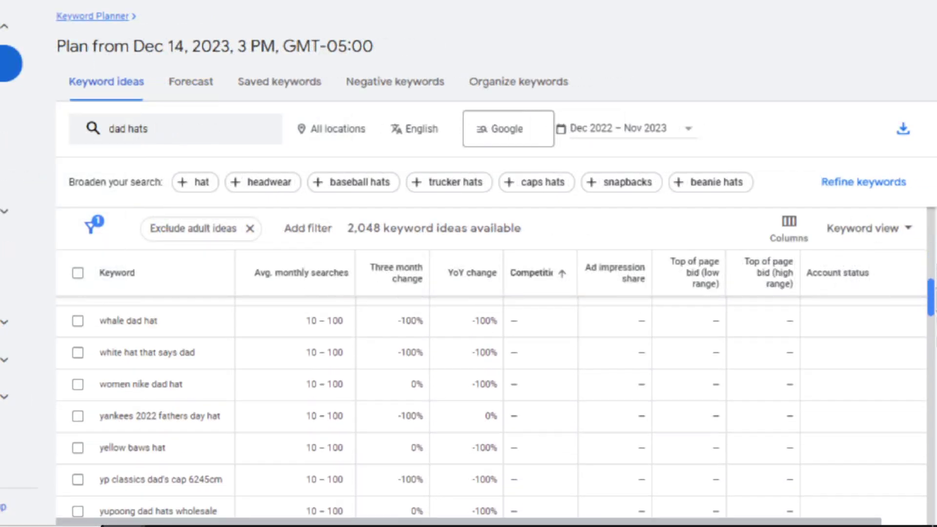
{"action": "scroll", "coordinate": [488, 410], "scroll_direction": "down", "scroll_amount": 20}
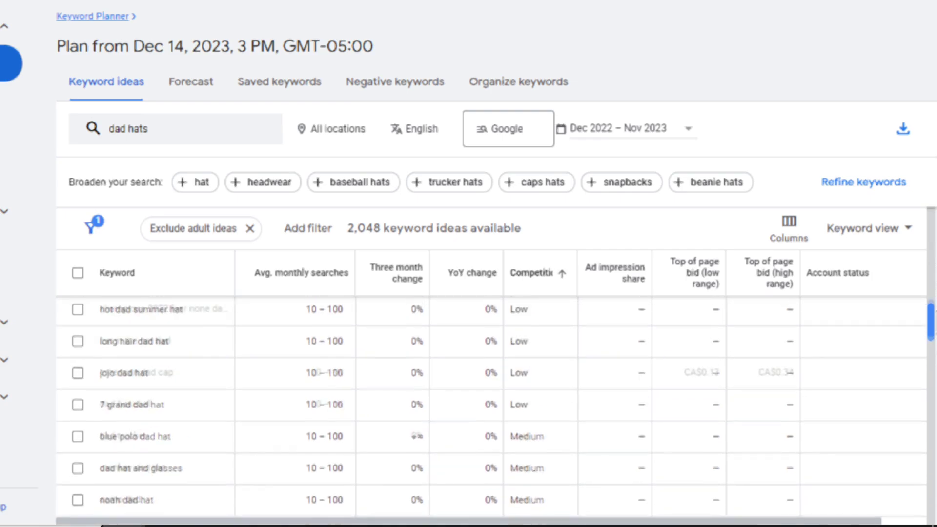
{"action": "scroll", "coordinate": [306, 371], "scroll_direction": "down", "scroll_amount": 3}
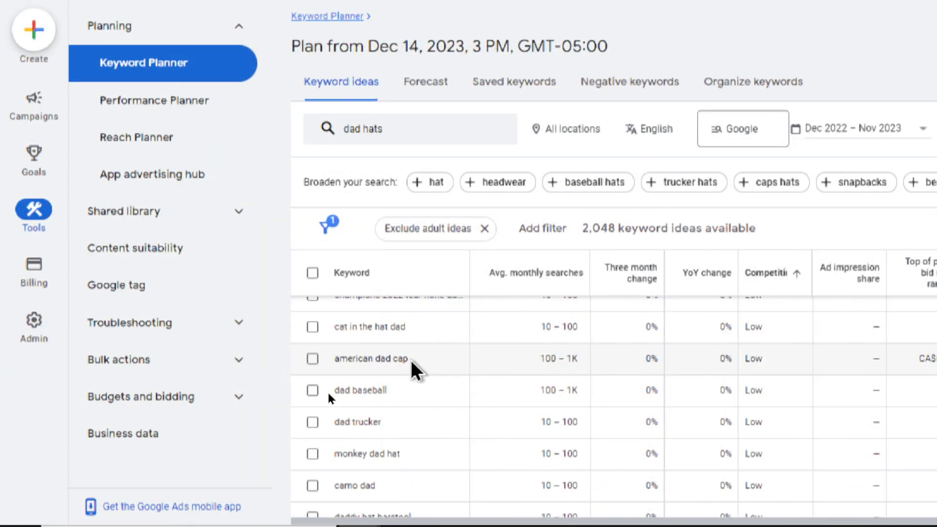
{"action": "left_click_drag", "start_coordinate": [200, 360], "coordinate": [153, 358]}
{"action": "left_click_drag", "start_coordinate": [367, 359], "coordinate": [334, 359]}
{"action": "key", "text": "ctrl+c"}
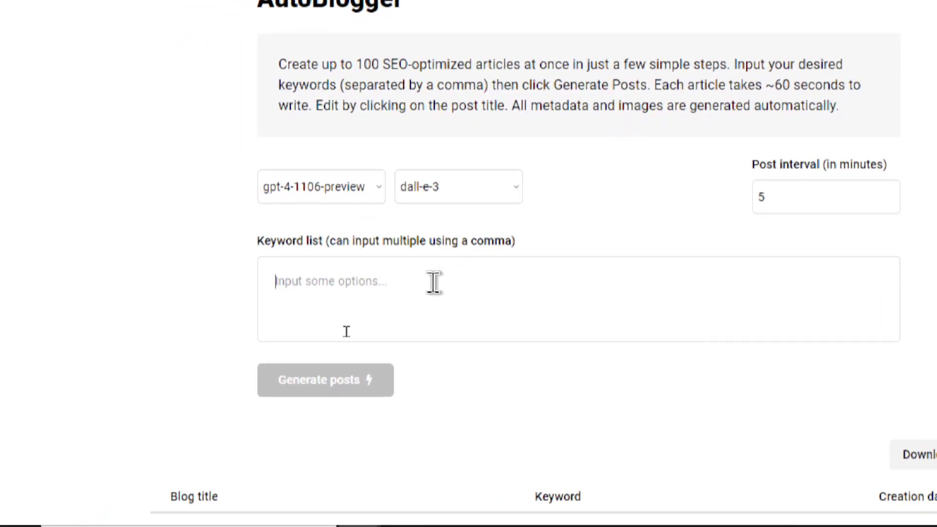
{"action": "left_click", "coordinate": [434, 282]}
{"action": "key", "text": "ctrl+v"}
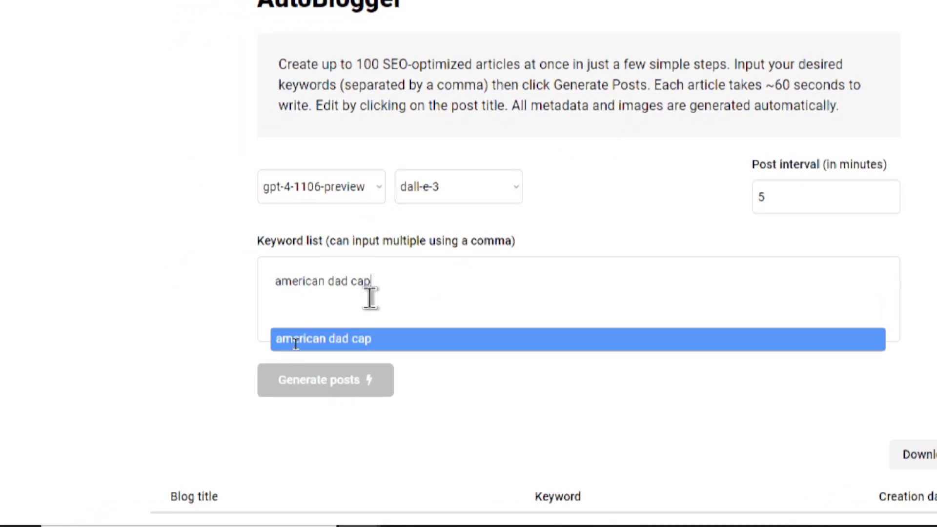
{"action": "key", "text": "Return"}
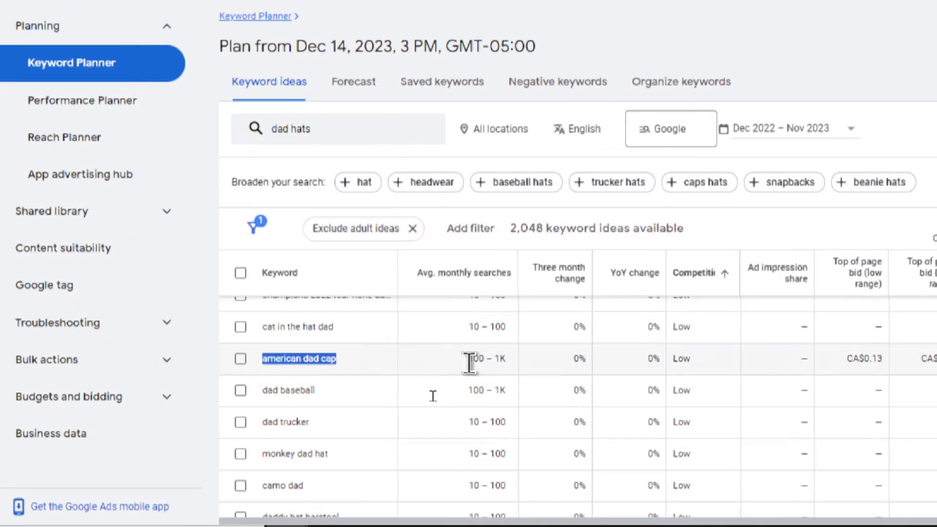
Return to Keyword Planner and select all keyword ideas on the current page at once.
{"action": "scroll", "coordinate": [430, 395], "scroll_direction": "down", "scroll_amount": 3}
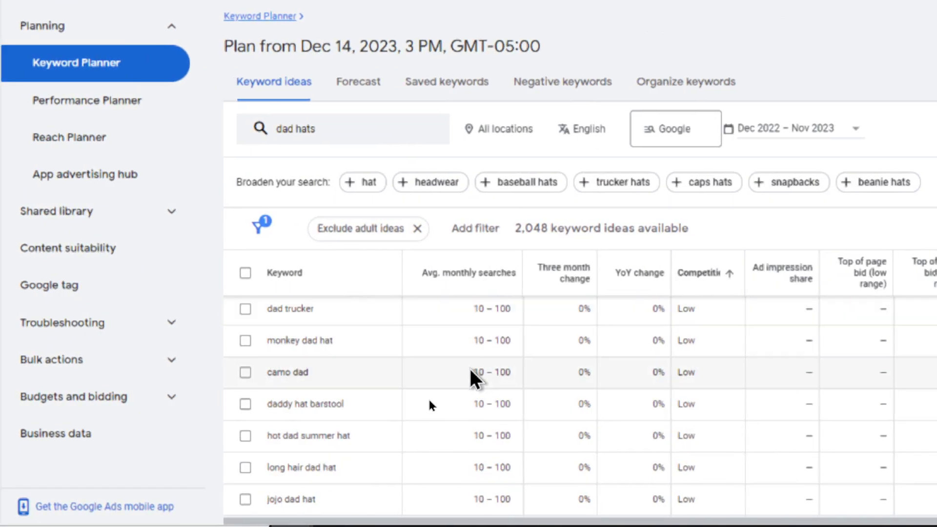
{"action": "scroll", "coordinate": [475, 377], "scroll_direction": "down", "scroll_amount": 2}
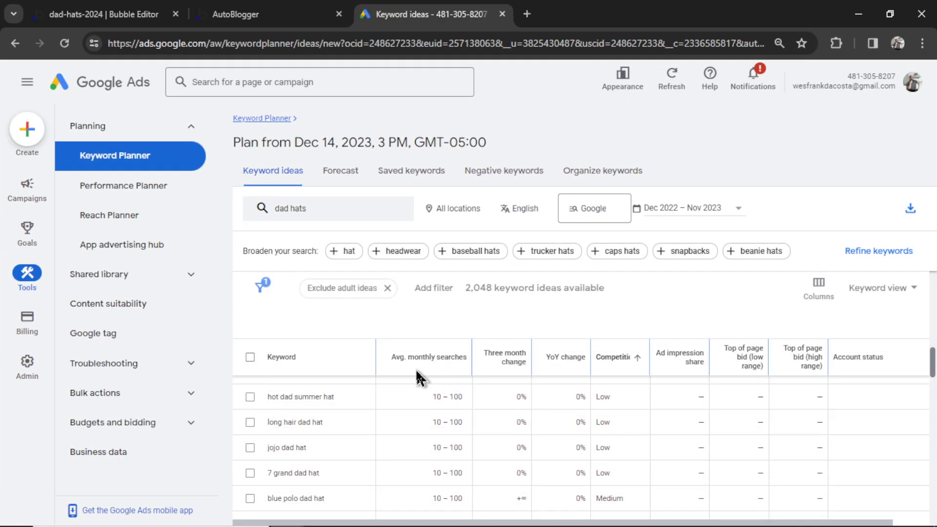
{"action": "left_click", "coordinate": [250, 325]}
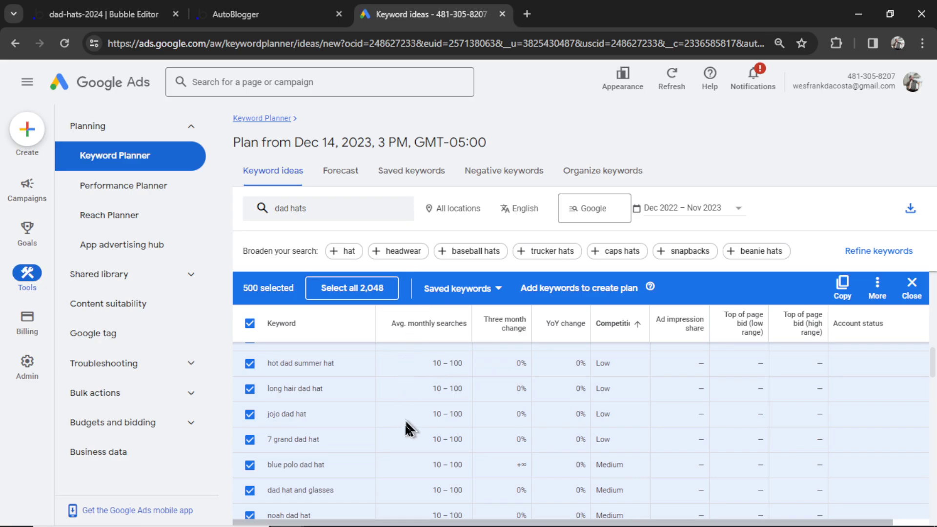
Copy the keyword "dad hats for big heads" from Keyword Planner into AutoBlogger's keyword list.
{"action": "left_click", "coordinate": [273, 14]}
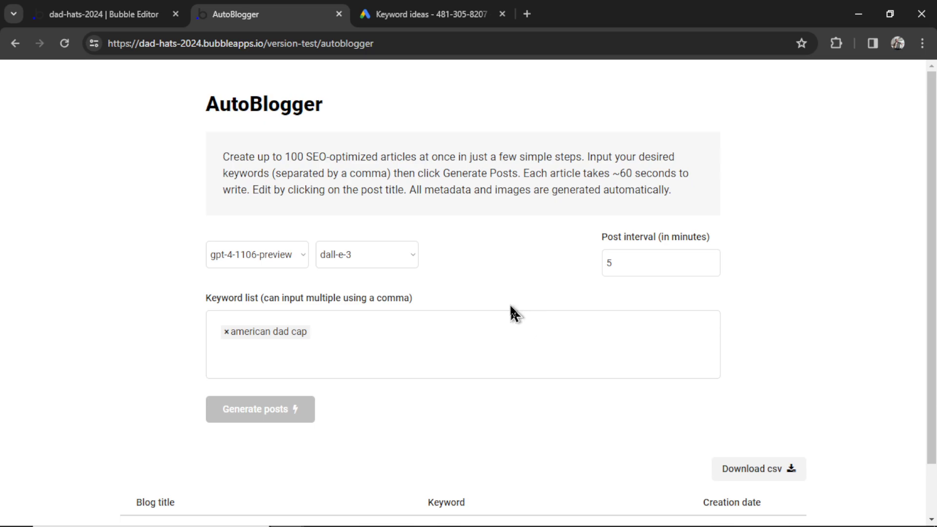
{"action": "key", "text": "ctrl+Tab"}
{"action": "left_click_drag", "start_coordinate": [341, 405], "coordinate": [268, 405]}
{"action": "key", "text": "ctrl+c"}
{"action": "left_click", "coordinate": [271, 13]}
{"action": "left_click", "coordinate": [477, 328]}
{"action": "key", "text": "ctrl+v"}
{"action": "key", "text": "Return"}
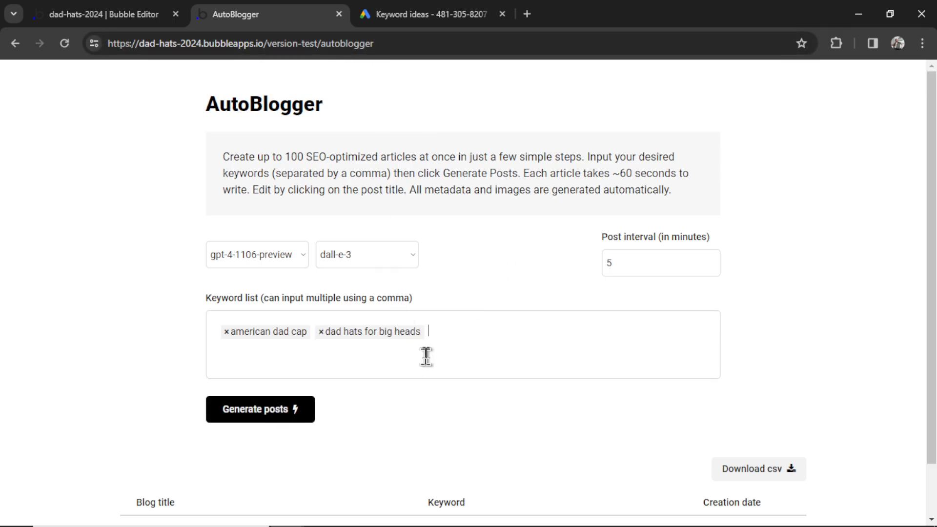
Copy the keyword "dog dad cap" from Keyword Planner into AutoBlogger's keyword list and set the post interval to 1 minute.
{"action": "key", "text": "ctrl+Tab"}
{"action": "scroll", "coordinate": [619, 414], "scroll_direction": "down", "scroll_amount": 5}
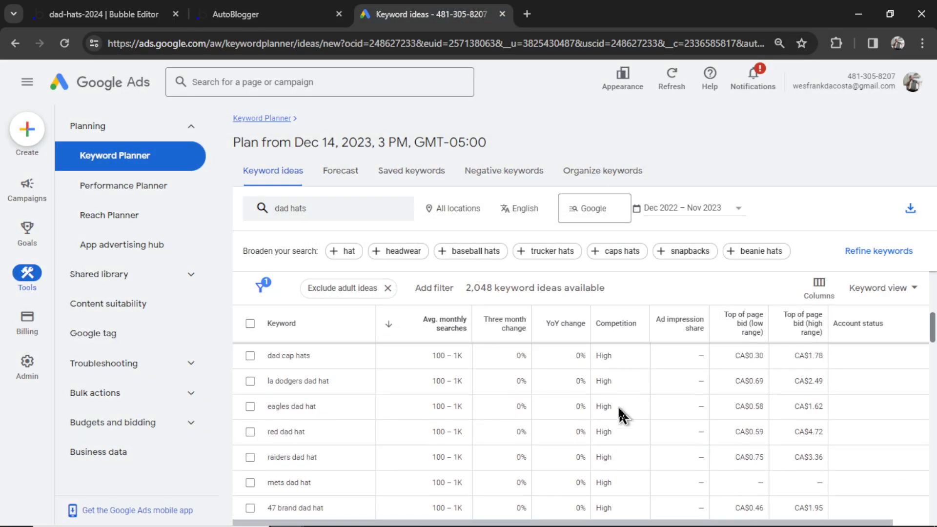
{"action": "scroll", "coordinate": [621, 415], "scroll_direction": "down", "scroll_amount": 4}
{"action": "scroll", "coordinate": [620, 414], "scroll_direction": "down", "scroll_amount": 4}
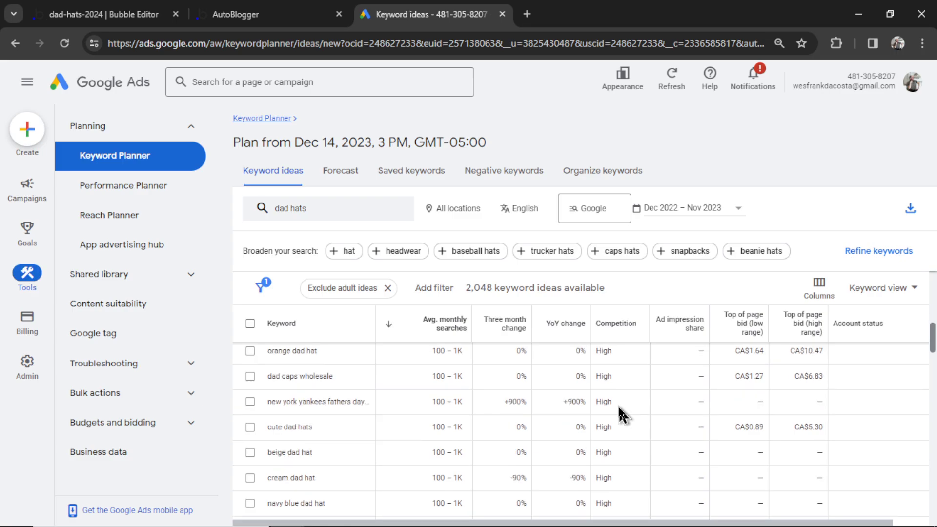
{"action": "scroll", "coordinate": [620, 415], "scroll_direction": "down", "scroll_amount": 4}
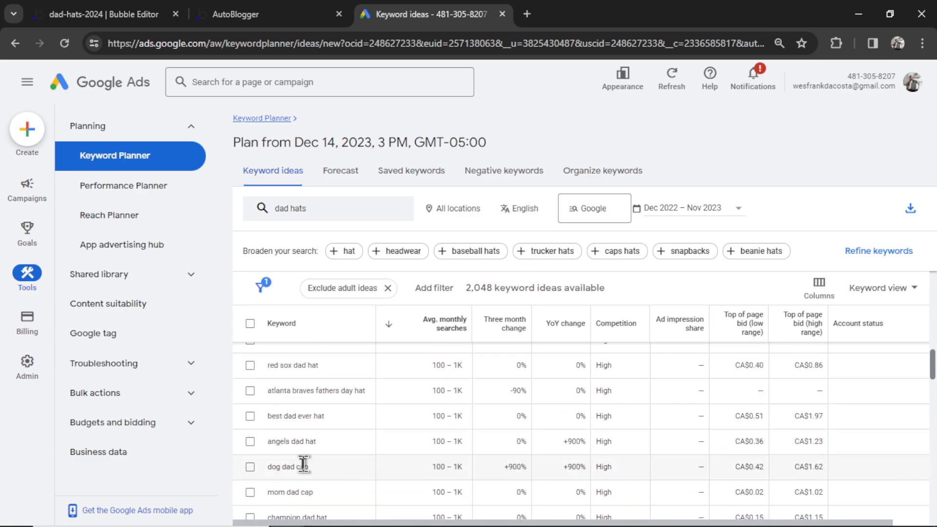
{"action": "left_click_drag", "start_coordinate": [272, 463], "coordinate": [267, 461]}
{"action": "key", "text": "ctrl+c"}
{"action": "left_click", "coordinate": [269, 14]}
{"action": "left_click", "coordinate": [544, 323]}
{"action": "key", "text": "ctrl+v"}
{"action": "key", "text": "Return"}
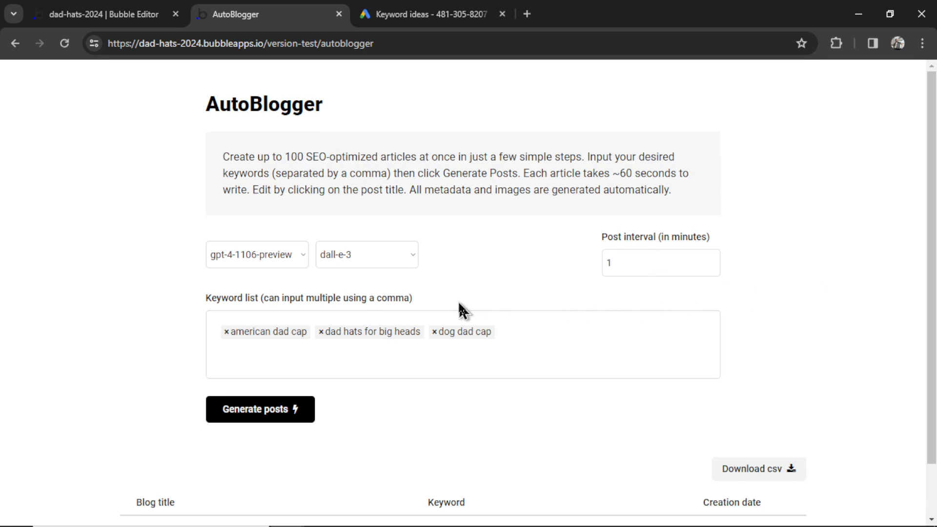
{"action": "scroll", "coordinate": [503, 403], "scroll_direction": "down", "scroll_amount": 1}
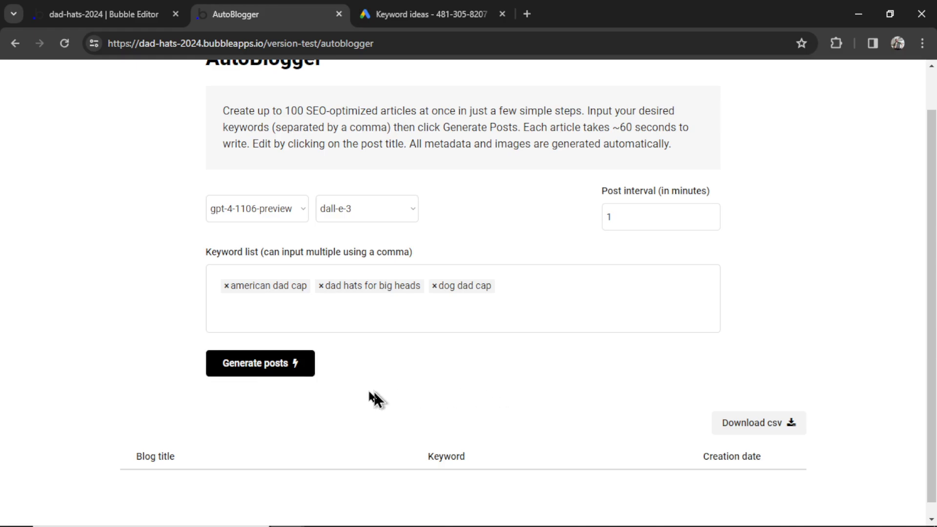
Generate posts from the three keywords in the list and dismiss the notice about the articles being written.
{"action": "left_click", "coordinate": [310, 366]}
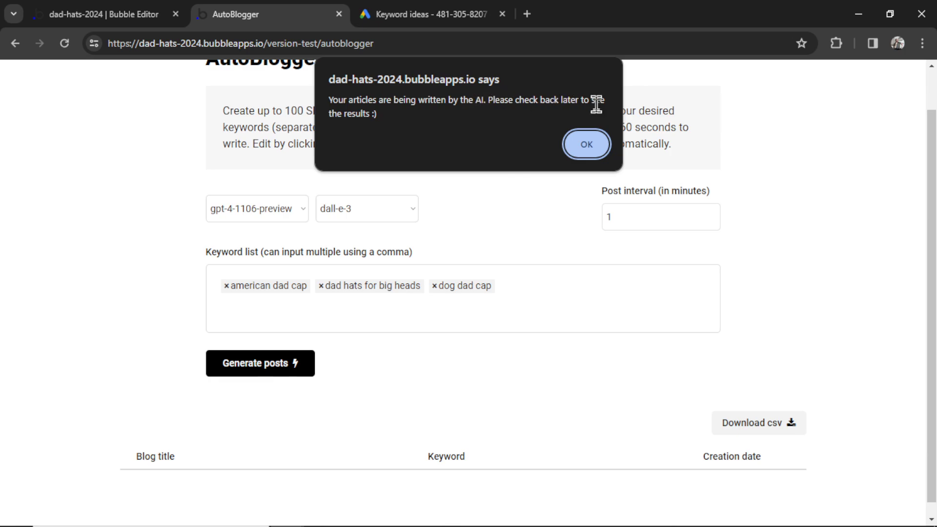
{"action": "left_click", "coordinate": [587, 144]}
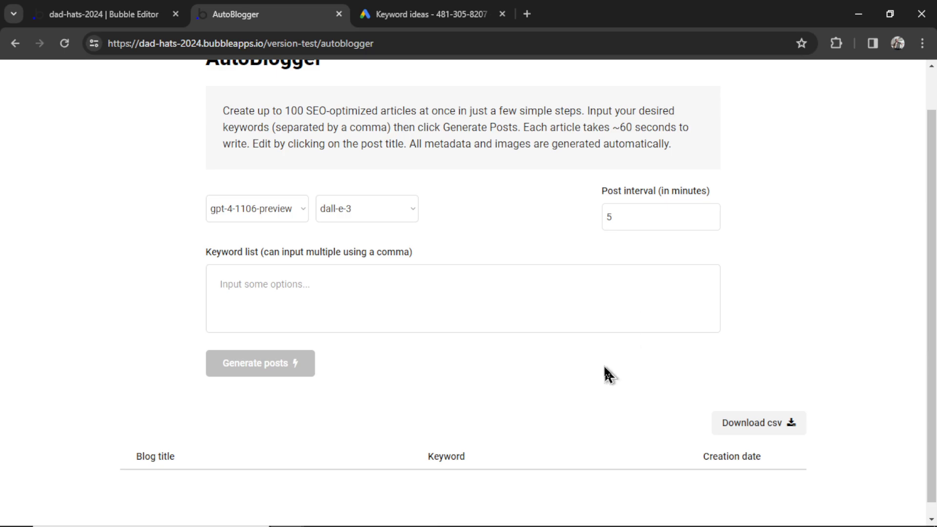
{"action": "scroll", "coordinate": [608, 374], "scroll_direction": "down", "scroll_amount": 1}
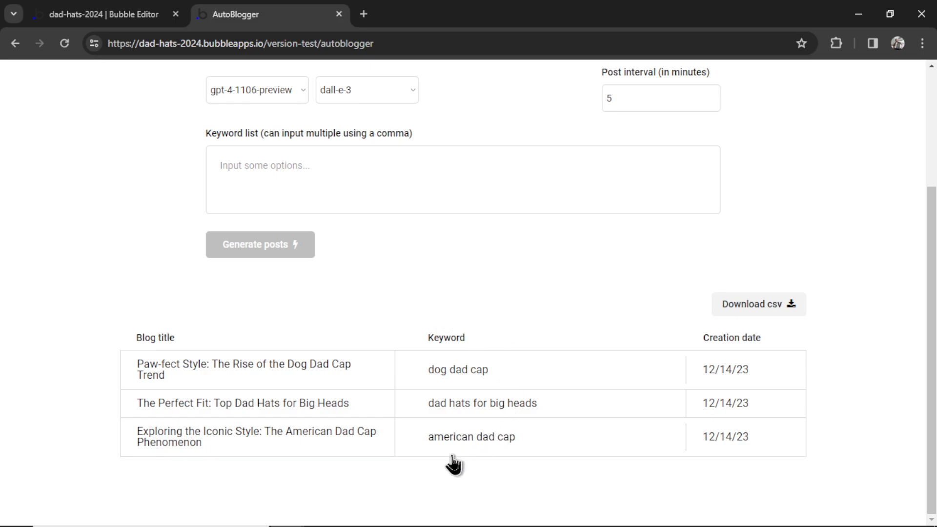
Open the American Dad Cap post for editing and delete the heading "The Rise of the American Dad Cap" from its content.
{"action": "left_click", "coordinate": [345, 444]}
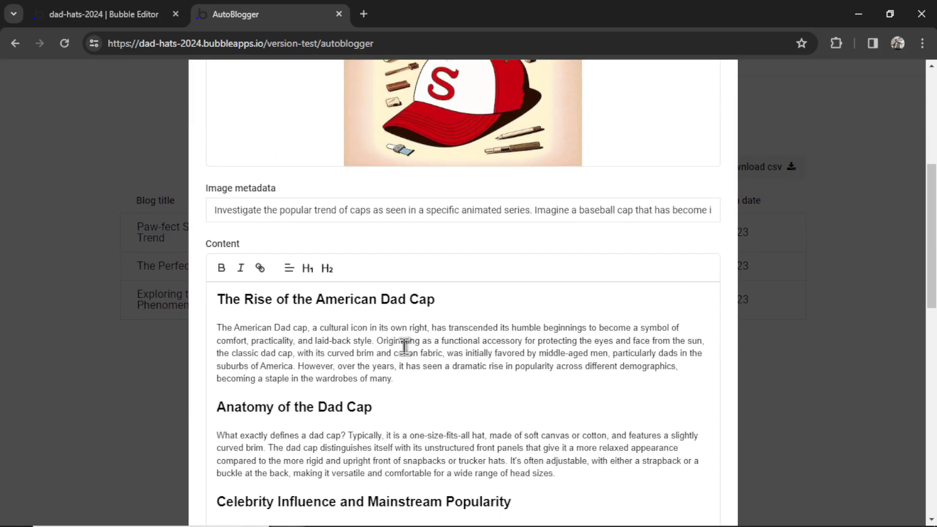
{"action": "scroll", "coordinate": [435, 336], "scroll_direction": "down", "scroll_amount": 5}
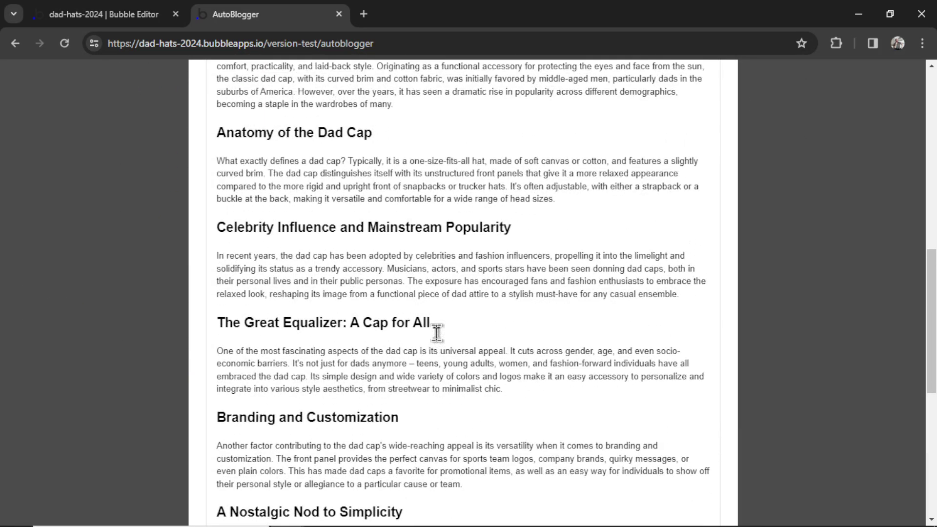
{"action": "scroll", "coordinate": [436, 336], "scroll_direction": "up", "scroll_amount": 5}
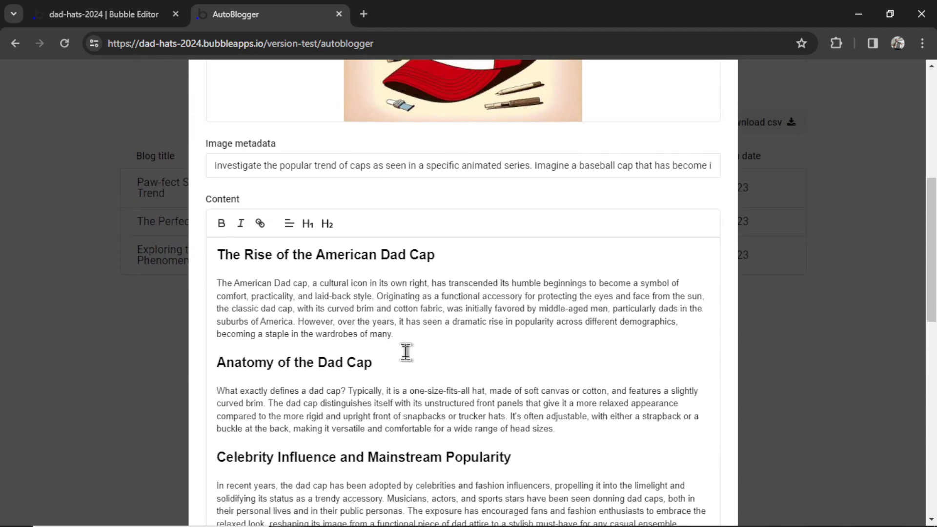
{"action": "scroll", "coordinate": [405, 351], "scroll_direction": "up", "scroll_amount": 4}
{"action": "scroll", "coordinate": [447, 191], "scroll_direction": "down", "scroll_amount": 6}
{"action": "left_click", "coordinate": [467, 115]}
{"action": "left_click_drag", "start_coordinate": [467, 114], "coordinate": [227, 95]}
{"action": "key", "text": "BackSpace"}
Check the post's SEO meta description and URL slug, and save the changes to the post.
{"action": "scroll", "coordinate": [229, 146], "scroll_direction": "down", "scroll_amount": 10}
{"action": "left_click", "coordinate": [567, 347]}
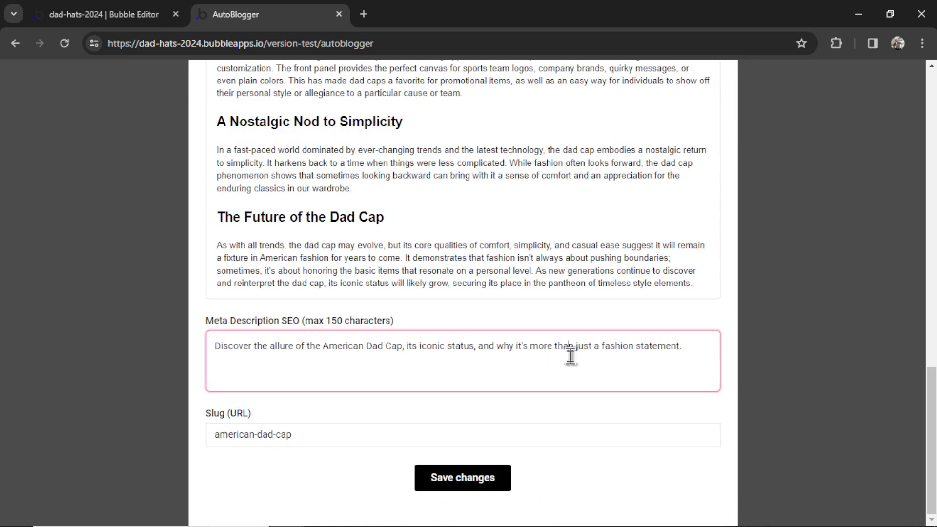
{"action": "left_click", "coordinate": [329, 438]}
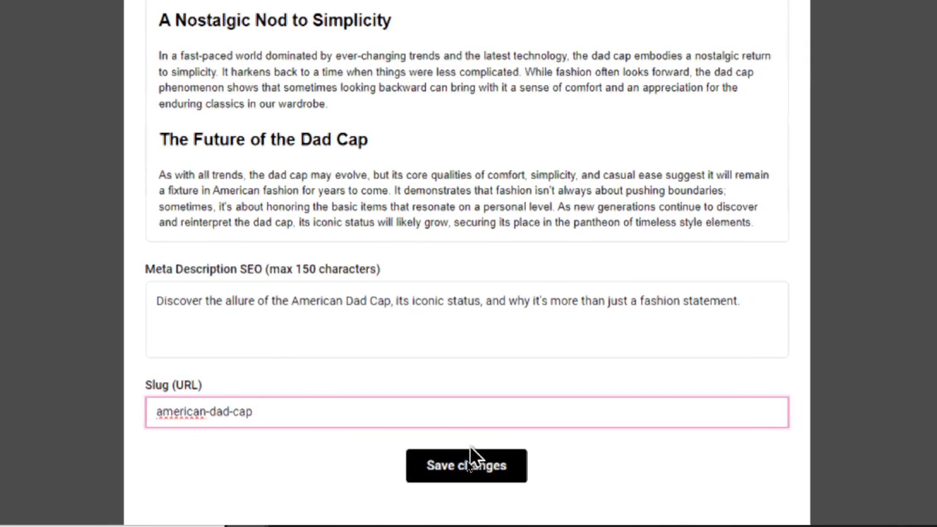
{"action": "left_click", "coordinate": [468, 468]}
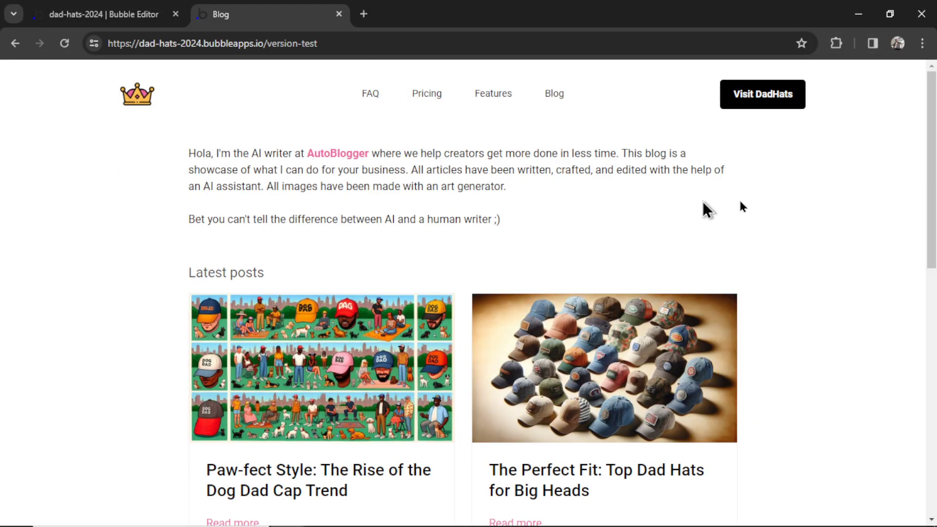
Open the American Dad Cap article from the blog's latest posts and read it through to the related posts.
{"action": "scroll", "coordinate": [704, 209], "scroll_direction": "down", "scroll_amount": 3}
{"action": "scroll", "coordinate": [372, 445], "scroll_direction": "down", "scroll_amount": 5}
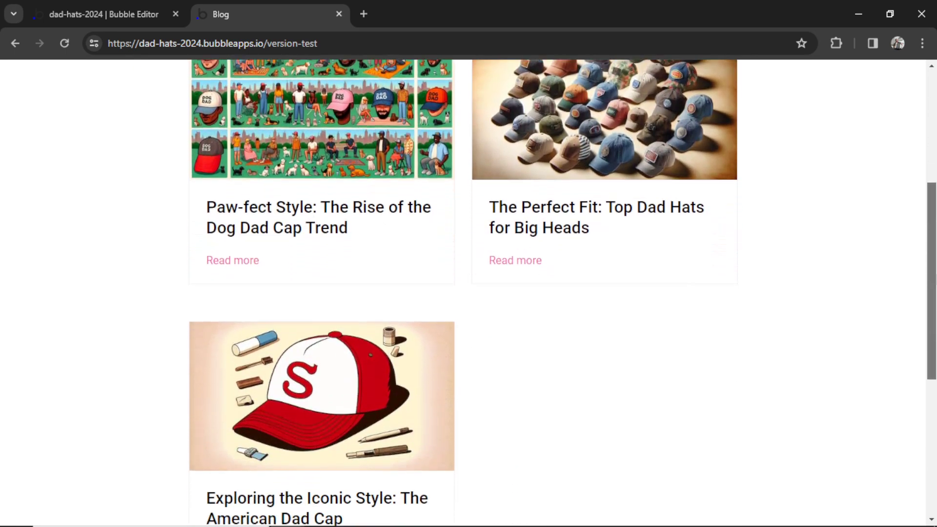
{"action": "scroll", "coordinate": [373, 446], "scroll_direction": "up", "scroll_amount": 1}
{"action": "left_click", "coordinate": [345, 451]}
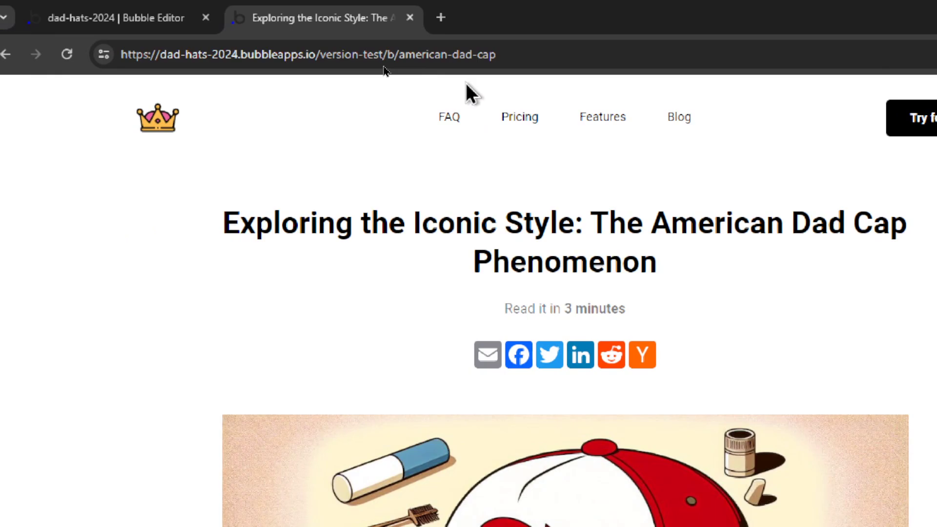
{"action": "scroll", "coordinate": [468, 293], "scroll_direction": "down", "scroll_amount": 8}
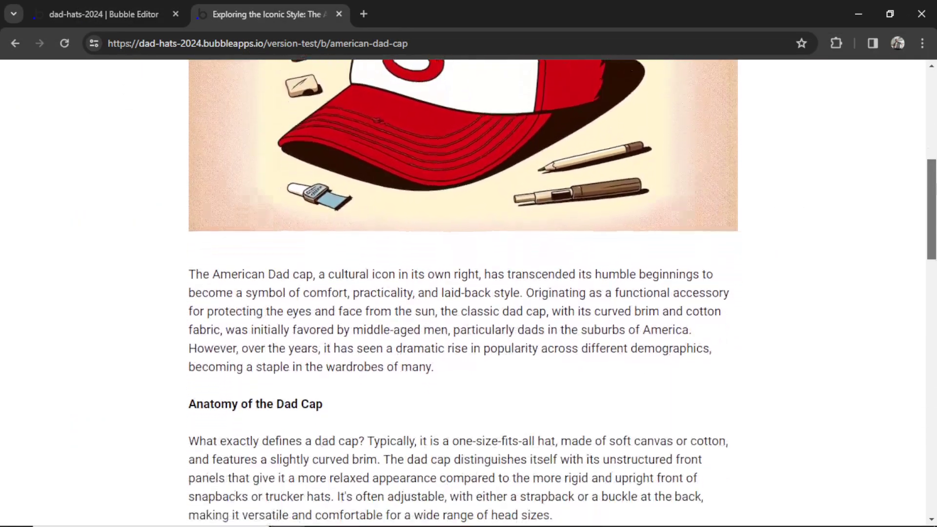
{"action": "scroll", "coordinate": [463, 293], "scroll_direction": "down", "scroll_amount": 16}
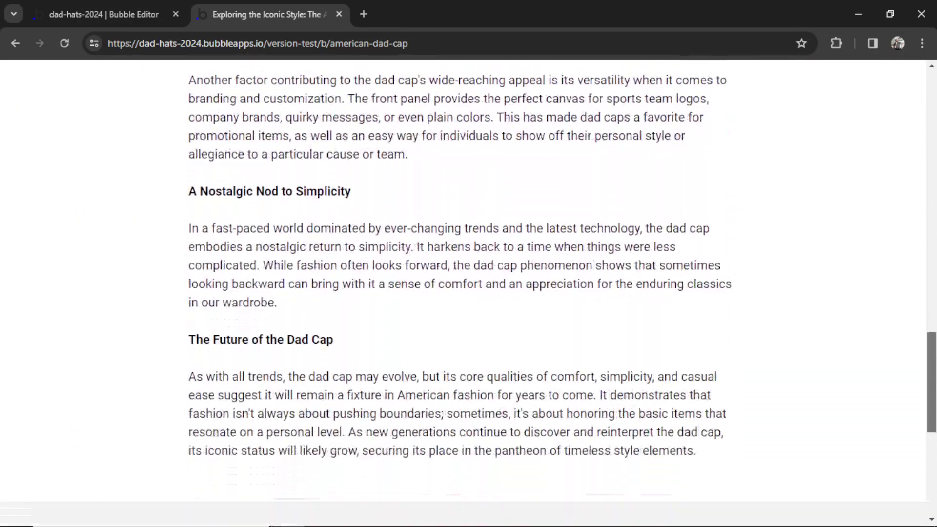
{"action": "scroll", "coordinate": [675, 363], "scroll_direction": "down", "scroll_amount": 8}
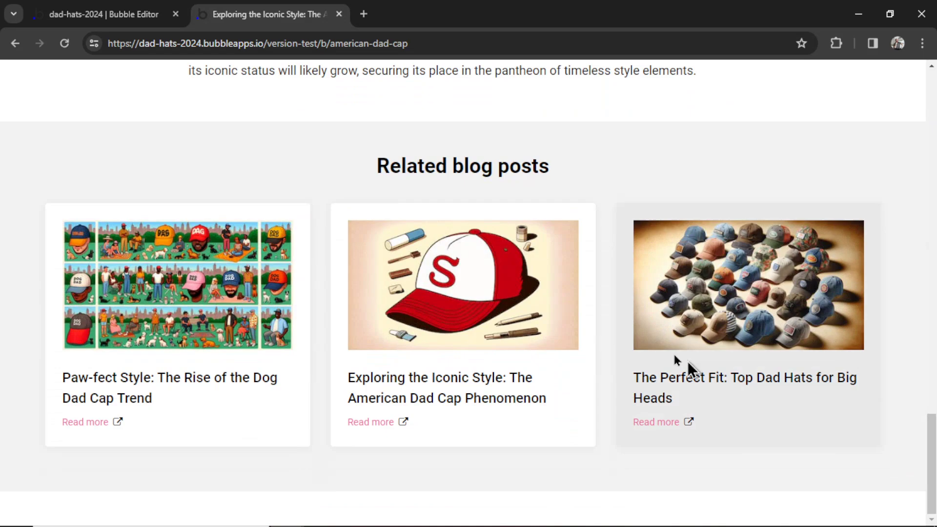
Open the related post "The Perfect Fit: Top Dad Hats for Big Heads" and read through the article.
{"action": "left_click", "coordinate": [673, 425]}
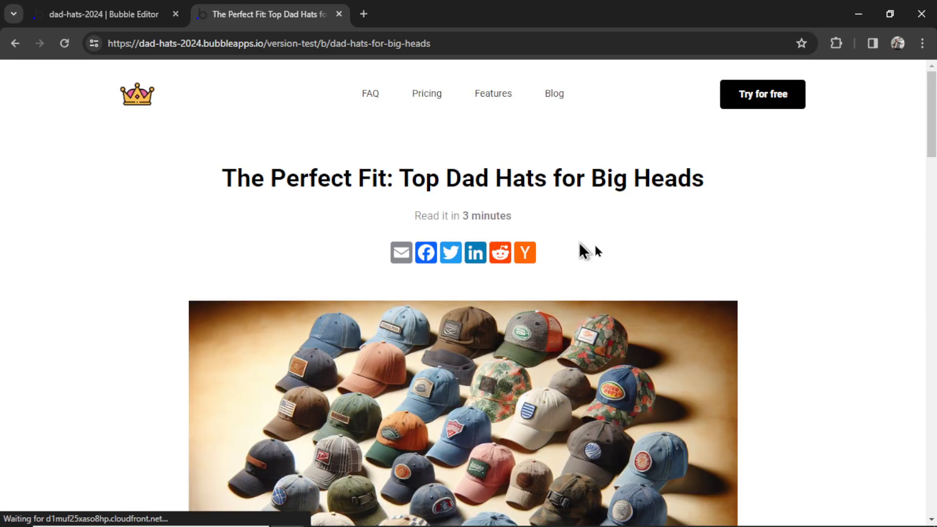
{"action": "scroll", "coordinate": [468, 293], "scroll_direction": "down", "scroll_amount": 13}
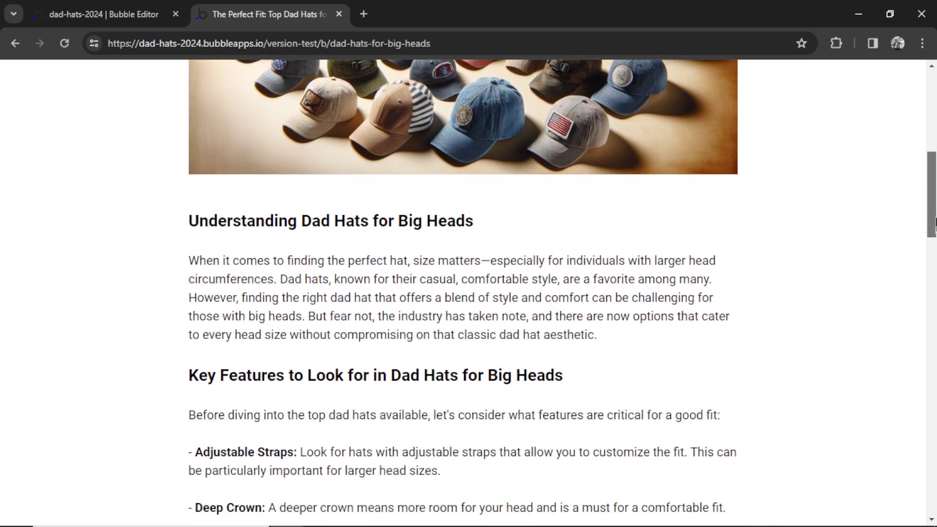
{"action": "scroll", "coordinate": [469, 292], "scroll_direction": "down", "scroll_amount": 8}
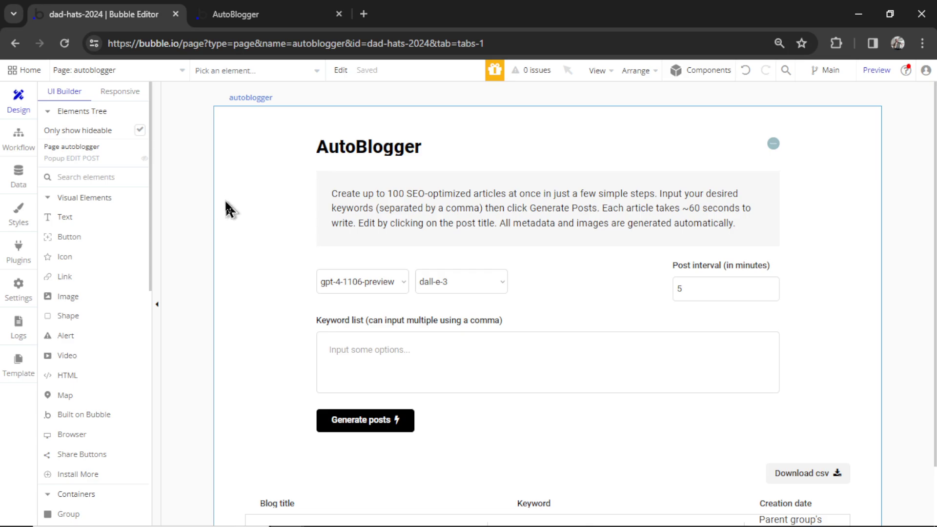
Enter blog.dadhats2024.com as the domain name in the Bubble app's domain settings.
{"action": "left_click", "coordinate": [245, 14]}
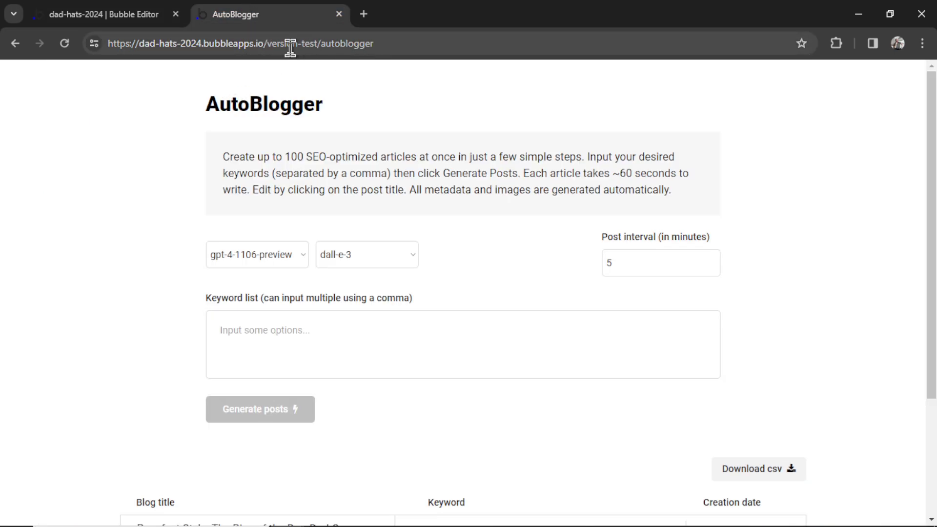
{"action": "left_click", "coordinate": [127, 15]}
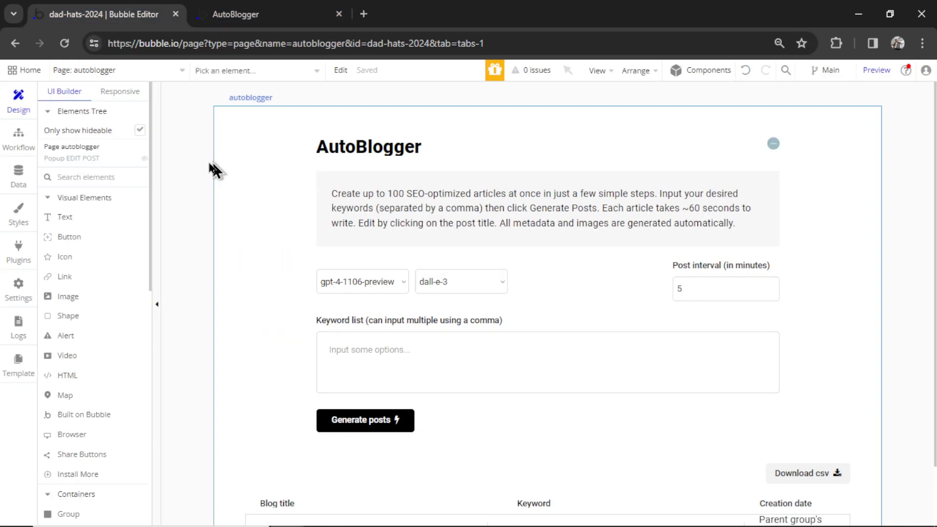
{"action": "left_click", "coordinate": [19, 293]}
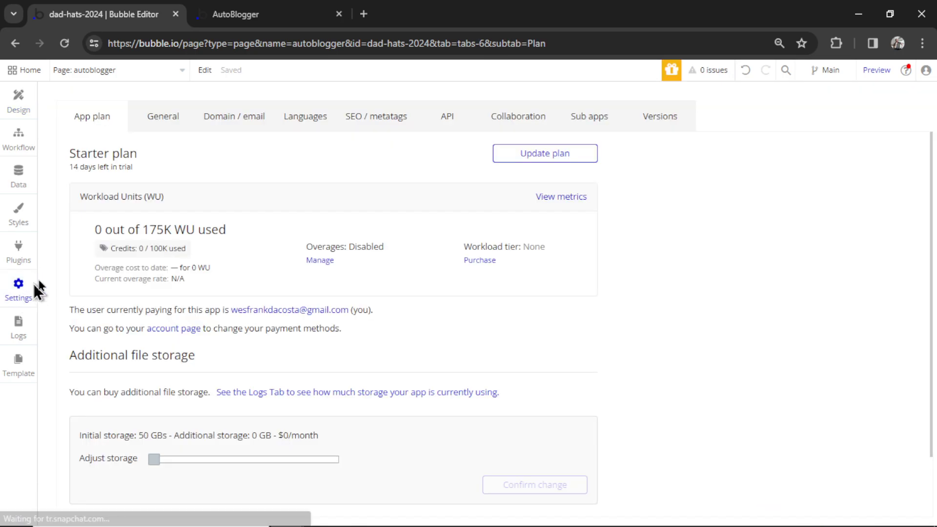
{"action": "left_click", "coordinate": [232, 127]}
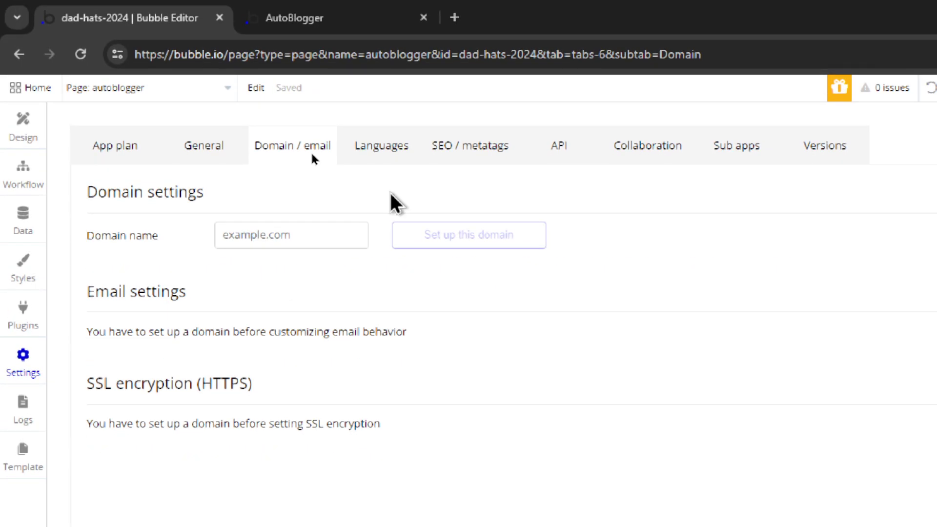
{"action": "left_click", "coordinate": [313, 239]}
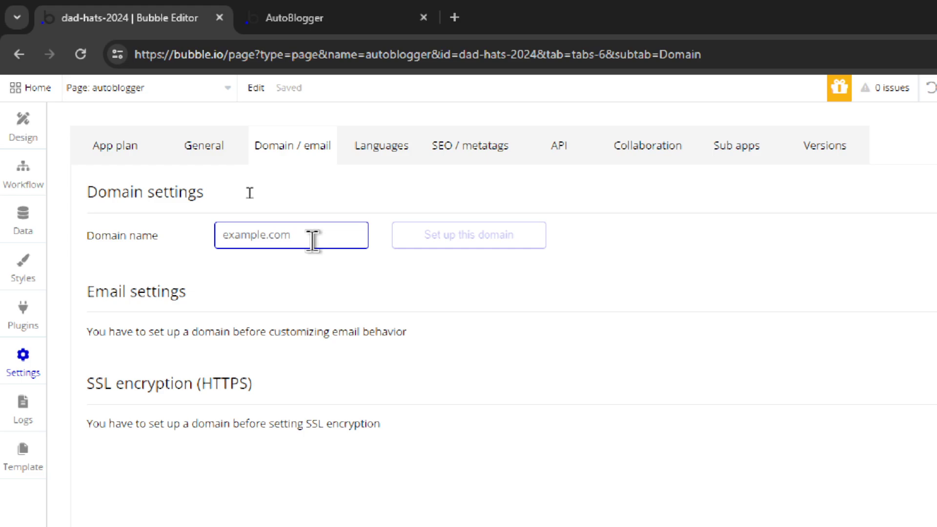
{"action": "type", "text": "blog.dadhats2024.com"}
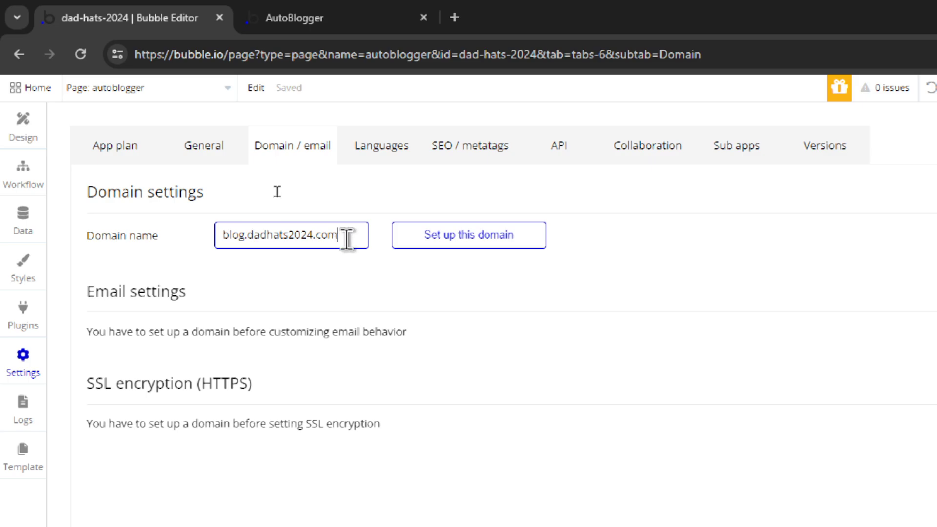
{"action": "left_click_drag", "start_coordinate": [351, 234], "coordinate": [251, 233]}
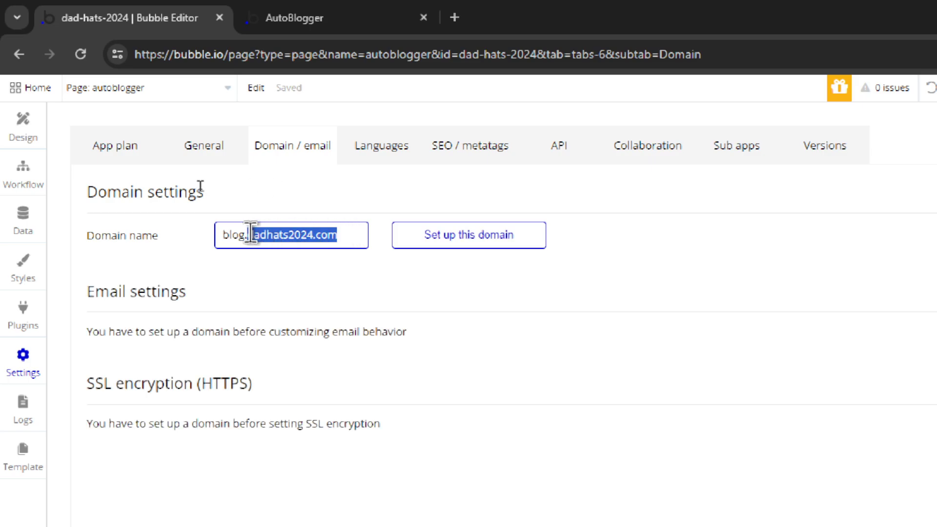
{"action": "left_click", "coordinate": [317, 266]}
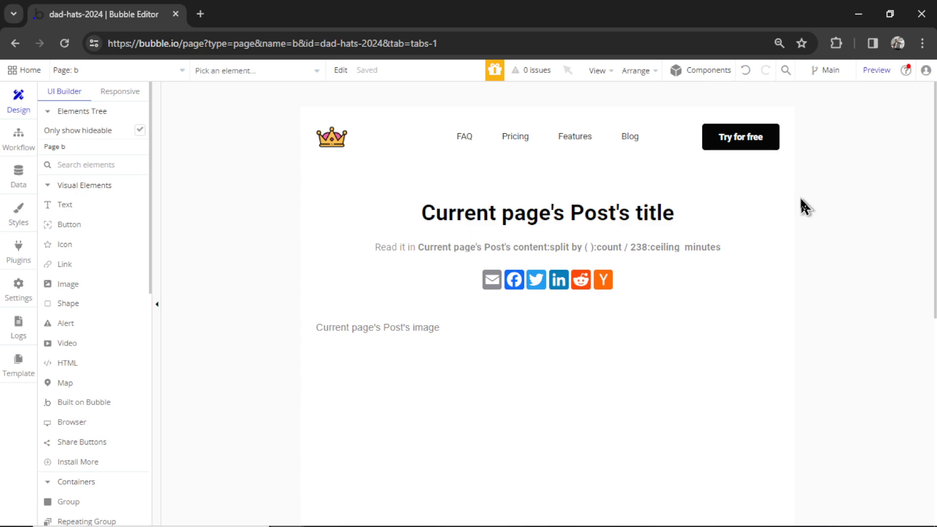
{"action": "double_click", "coordinate": [746, 140]}
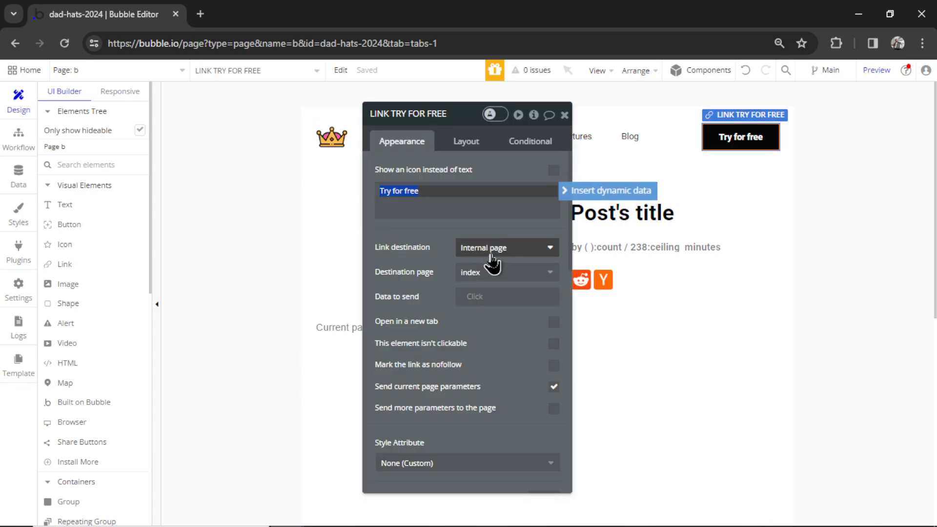
{"action": "left_click", "coordinate": [536, 249]}
{"action": "left_click", "coordinate": [505, 286]}
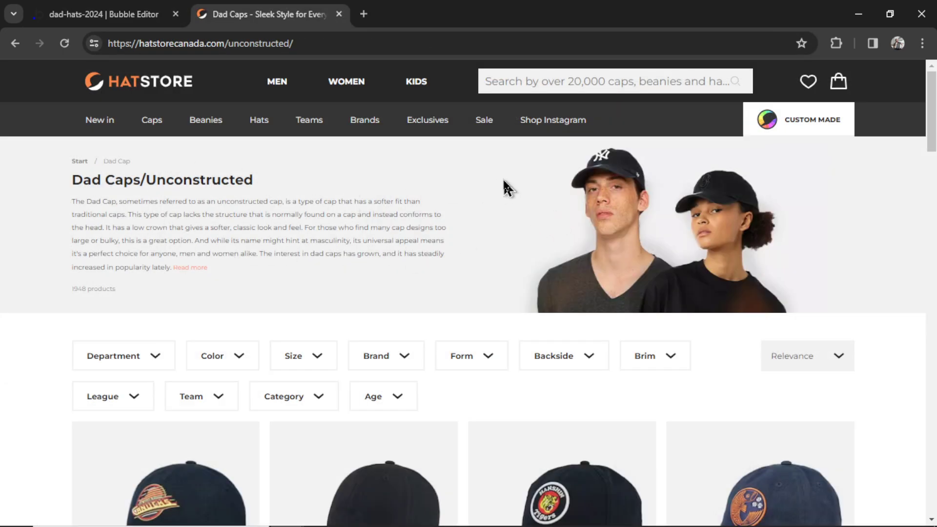
{"action": "left_click", "coordinate": [324, 40]}
{"action": "key", "text": "ctrl+c"}
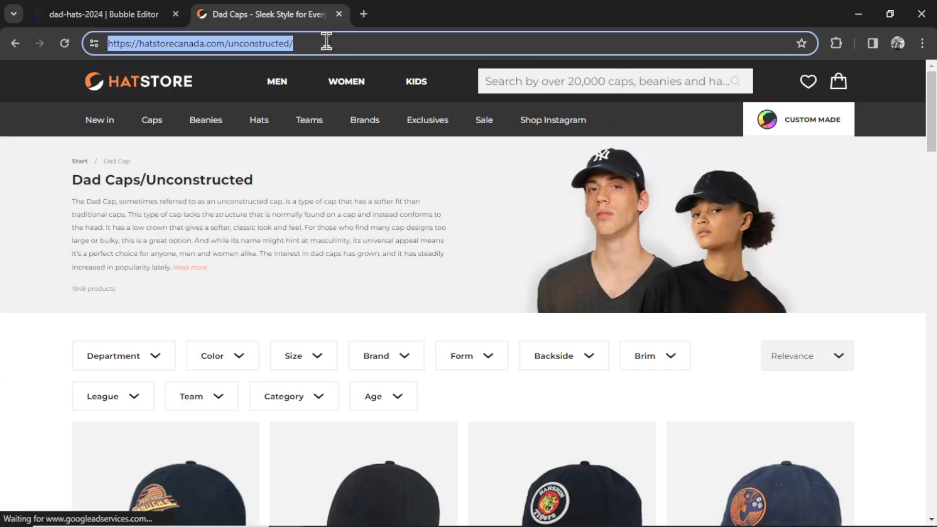
{"action": "left_click", "coordinate": [78, 9]}
{"action": "key", "text": "ctrl+v"}
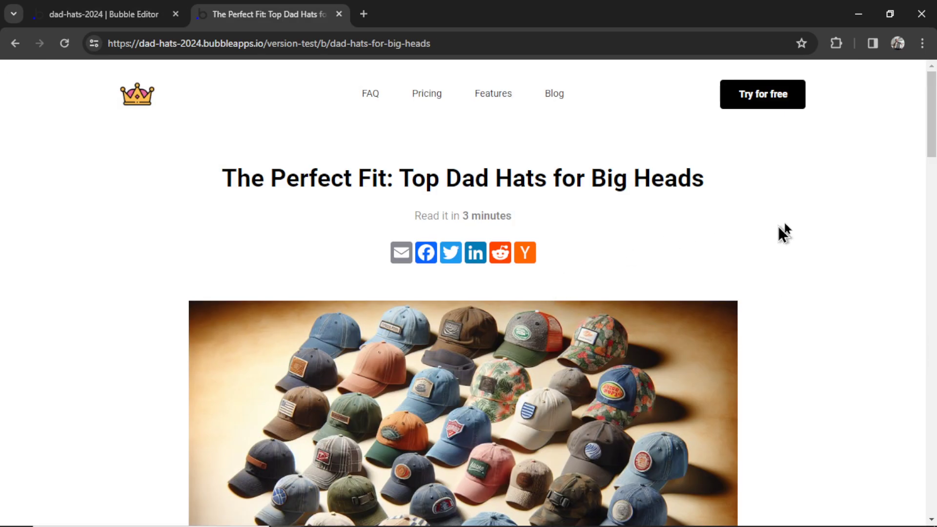
Test the "Try for free" link on the previewed big-heads post, return to the post and close the preview.
{"action": "scroll", "coordinate": [781, 226], "scroll_direction": "down", "scroll_amount": 5}
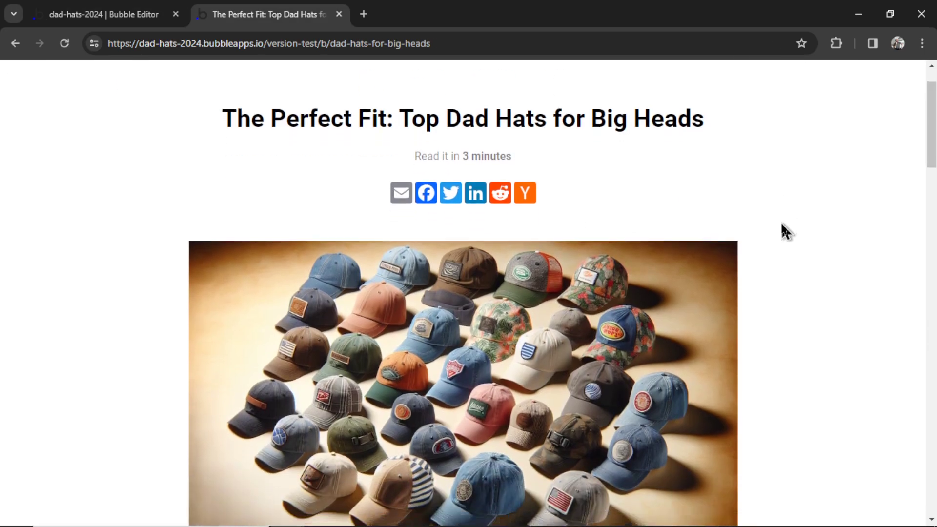
{"action": "left_click_drag", "start_coordinate": [931, 166], "coordinate": [932, 88]}
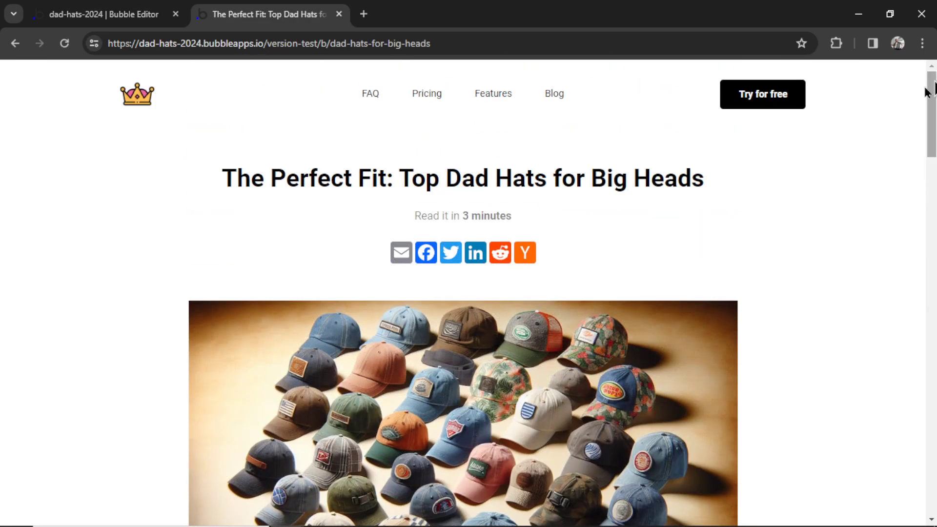
{"action": "left_click", "coordinate": [776, 108]}
{"action": "key", "text": "alt+Left"}
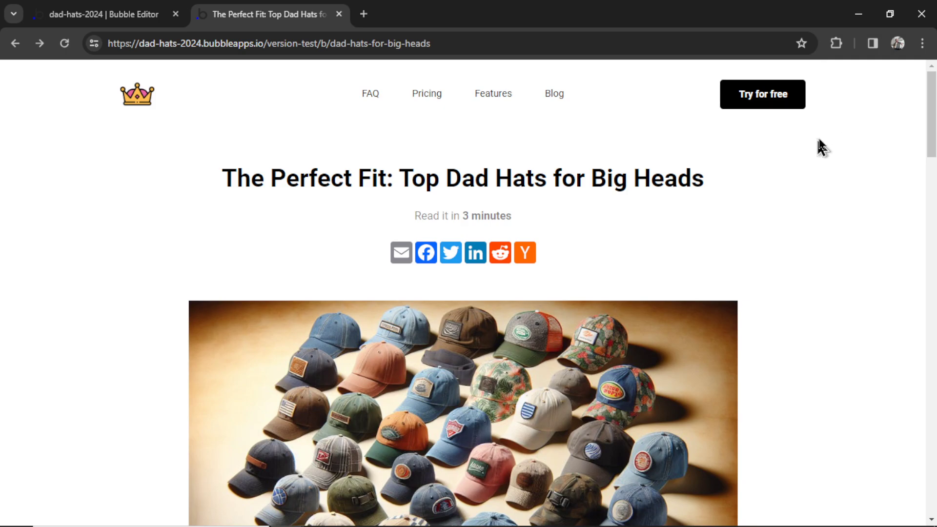
{"action": "key", "text": "ctrl+w"}
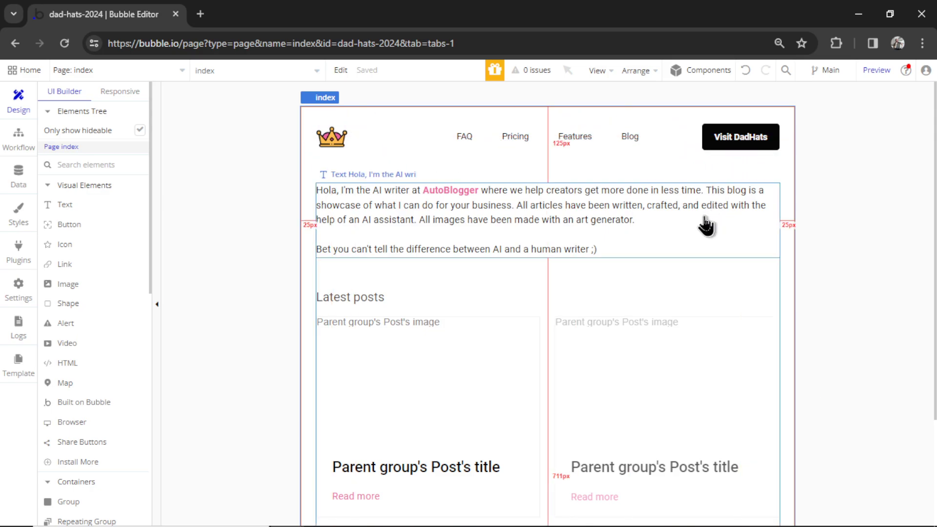
Deploy the Main branch to Live with the description "Launch", and check the branch's deployment status.
{"action": "scroll", "coordinate": [628, 414], "scroll_direction": "down", "scroll_amount": 3}
{"action": "scroll", "coordinate": [617, 328], "scroll_direction": "up", "scroll_amount": 3}
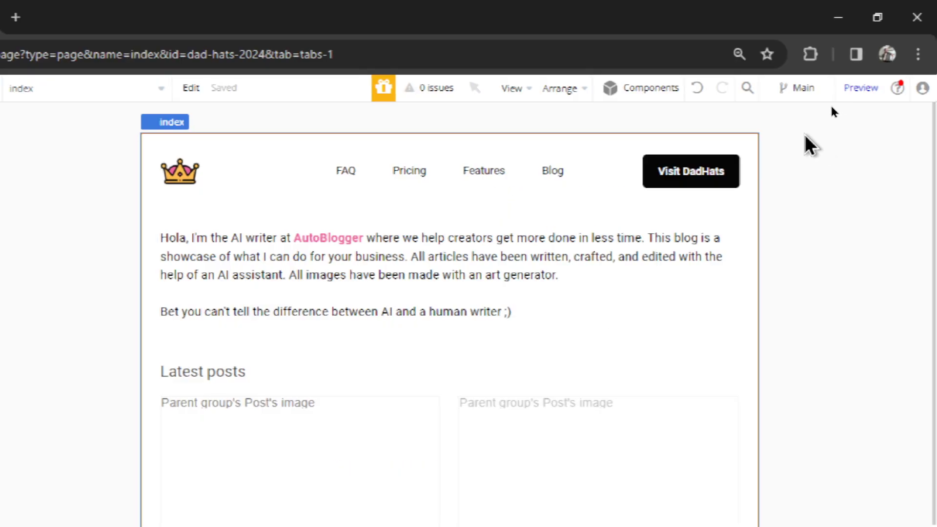
{"action": "left_click", "coordinate": [800, 89]}
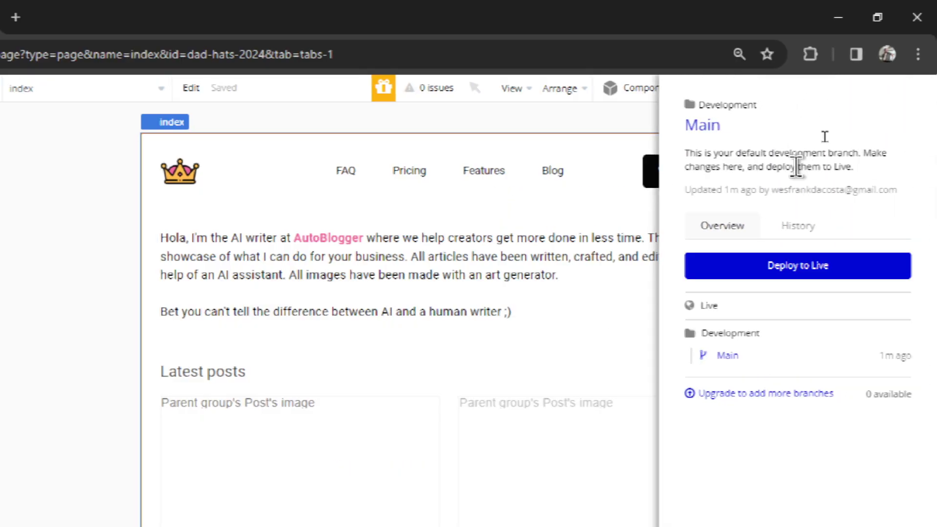
{"action": "left_click", "coordinate": [797, 272]}
{"action": "left_click", "coordinate": [385, 348]}
{"action": "type", "text": "Launch"}
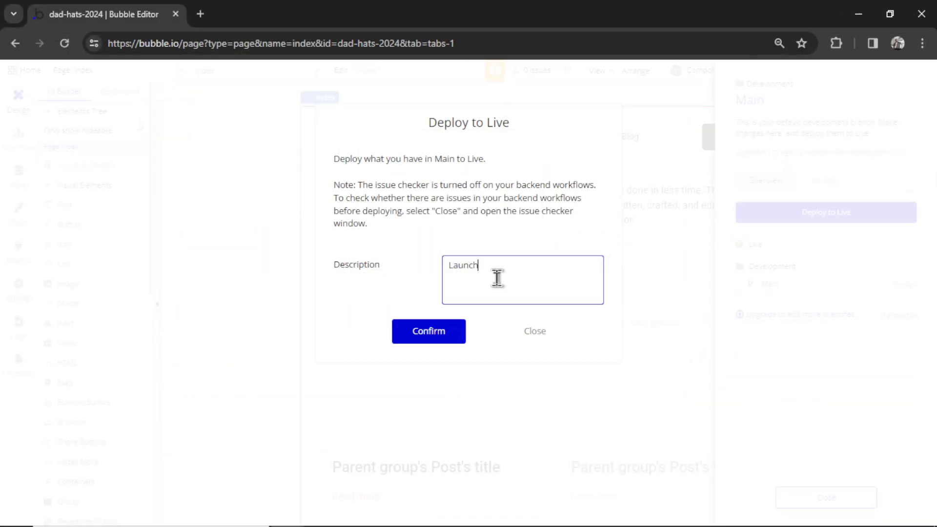
{"action": "left_click", "coordinate": [429, 331]}
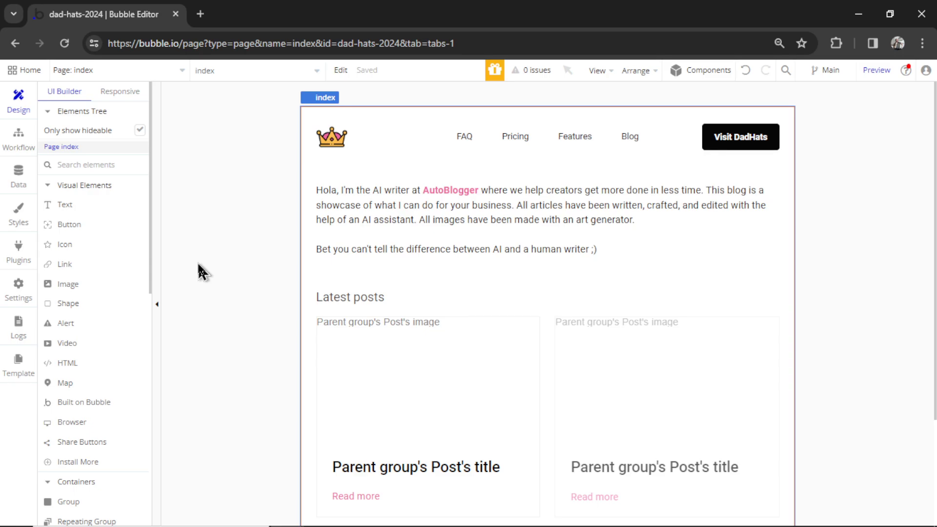
{"action": "left_click", "coordinate": [826, 71]}
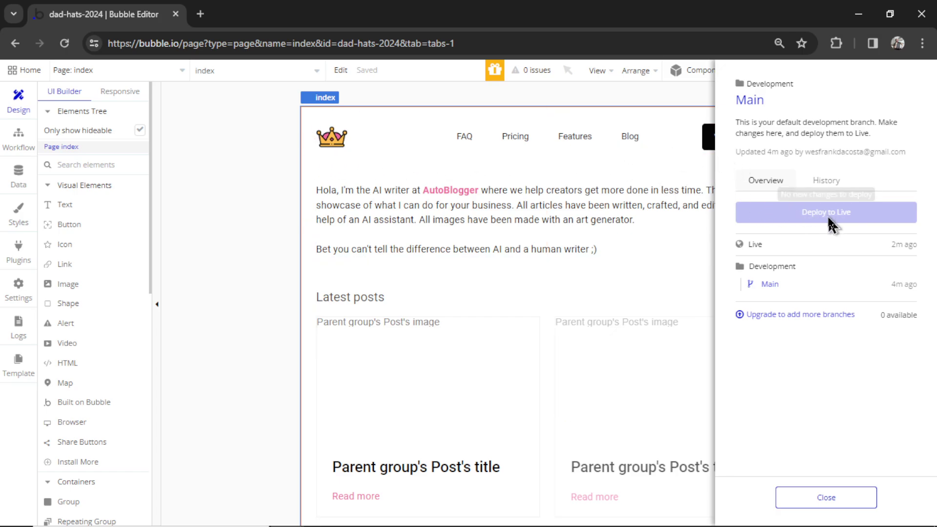
{"action": "left_click", "coordinate": [259, 202]}
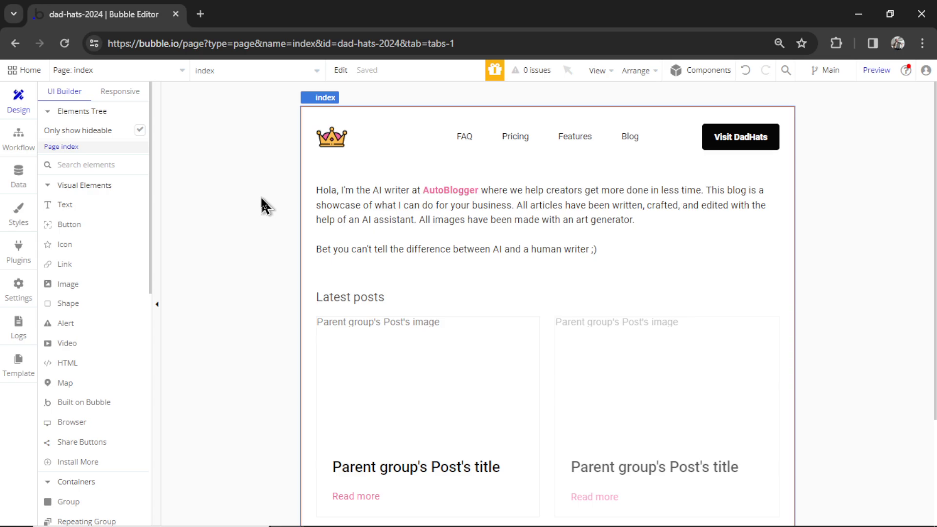
Copy the Development data into the Live database, confirming with the phrase COPY FROM DEVELOPMENT TO LIVE.
{"action": "left_click", "coordinate": [18, 177]}
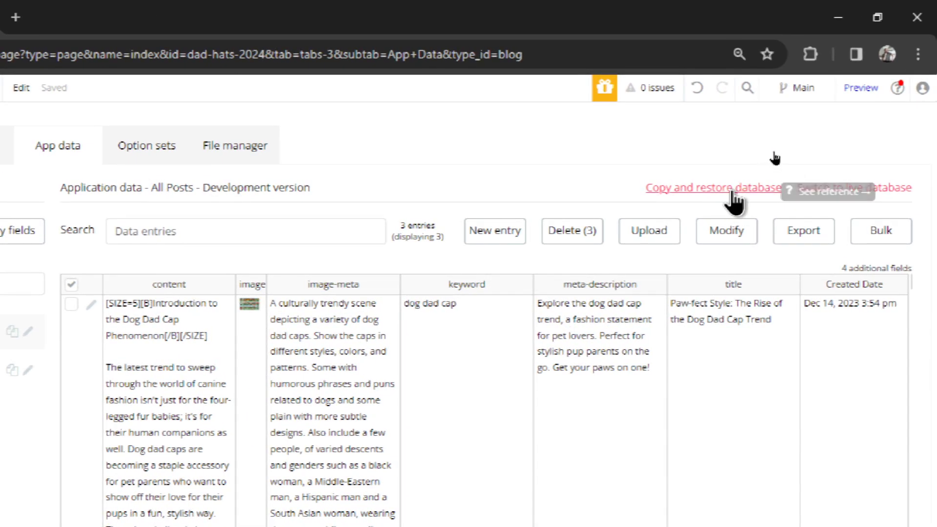
{"action": "left_click", "coordinate": [734, 200]}
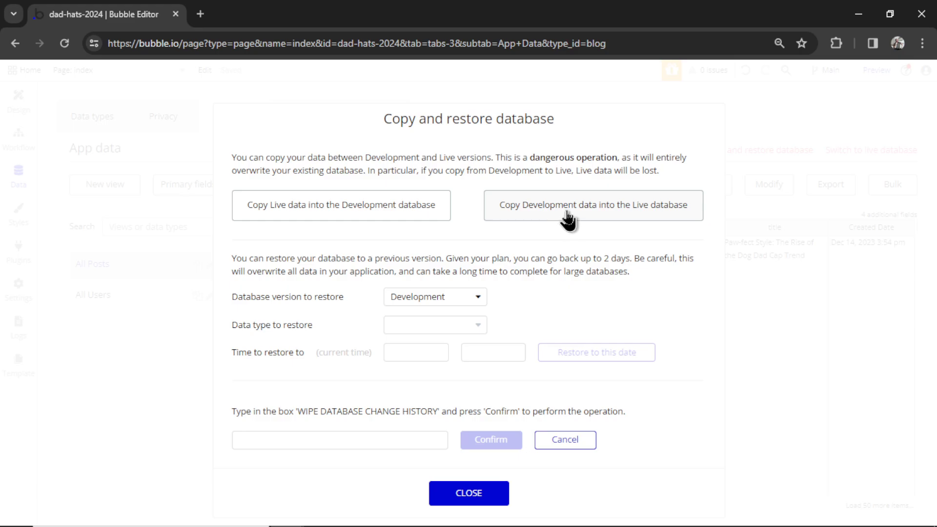
{"action": "left_click", "coordinate": [568, 215]}
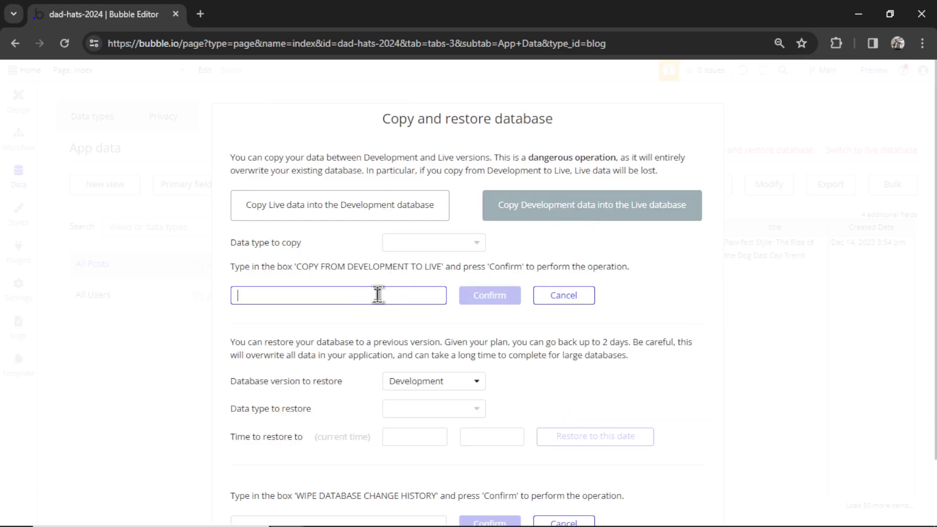
{"action": "key", "text": "ctrl+v"}
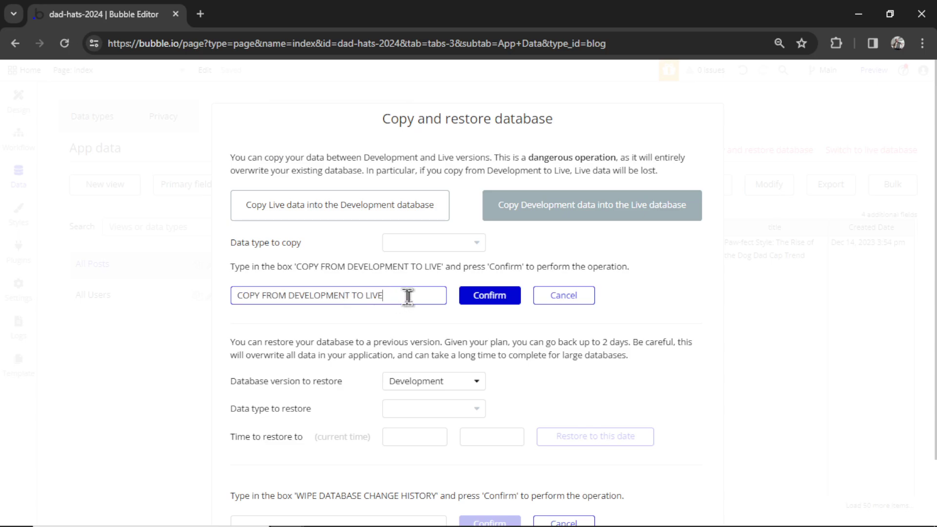
{"action": "left_click", "coordinate": [487, 296]}
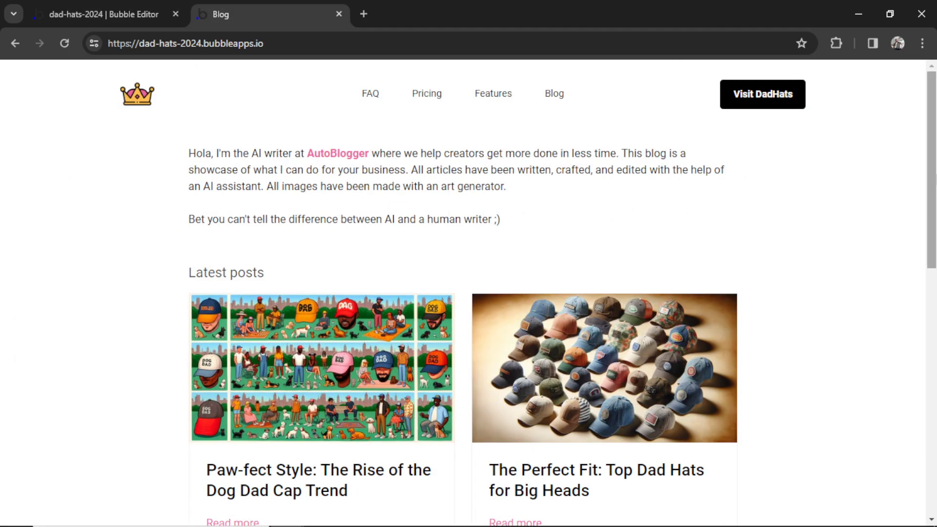
Look through the latest posts on the live blog at dad-hats-2024.bubbleapps.io, then close it.
{"action": "scroll", "coordinate": [931, 205], "scroll_direction": "down", "scroll_amount": 2}
{"action": "scroll", "coordinate": [562, 293], "scroll_direction": "down", "scroll_amount": 5}
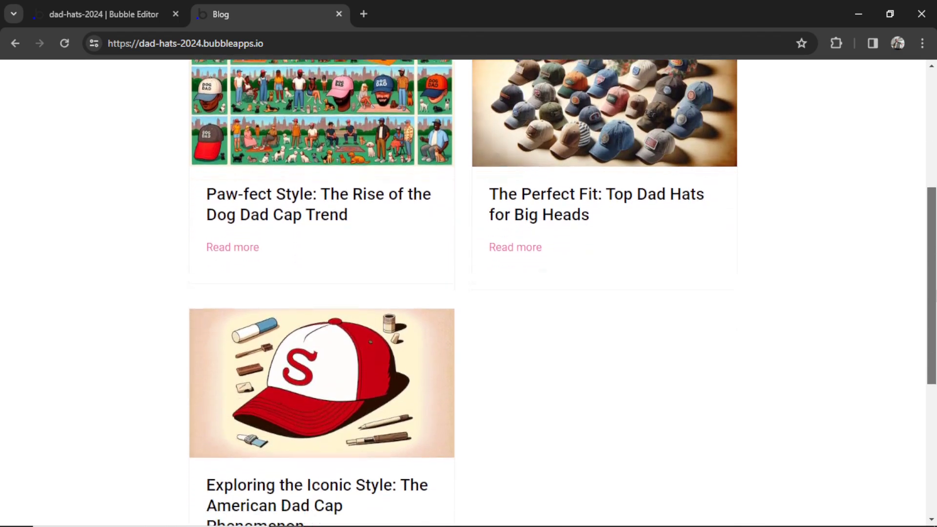
{"action": "key", "text": "ctrl+w"}
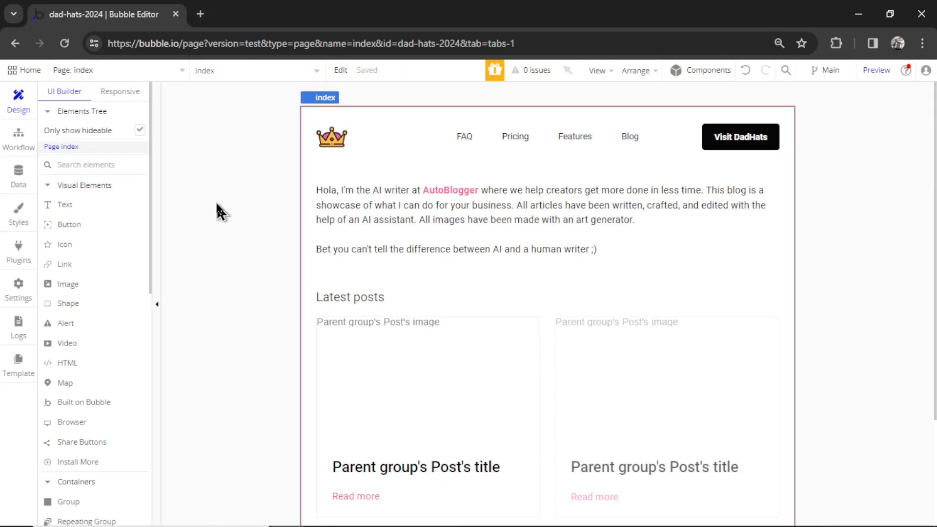
Review the app's SEO and metatag settings, including the Open Graph fields, sitemap pages and advanced header options.
{"action": "left_click", "coordinate": [19, 288]}
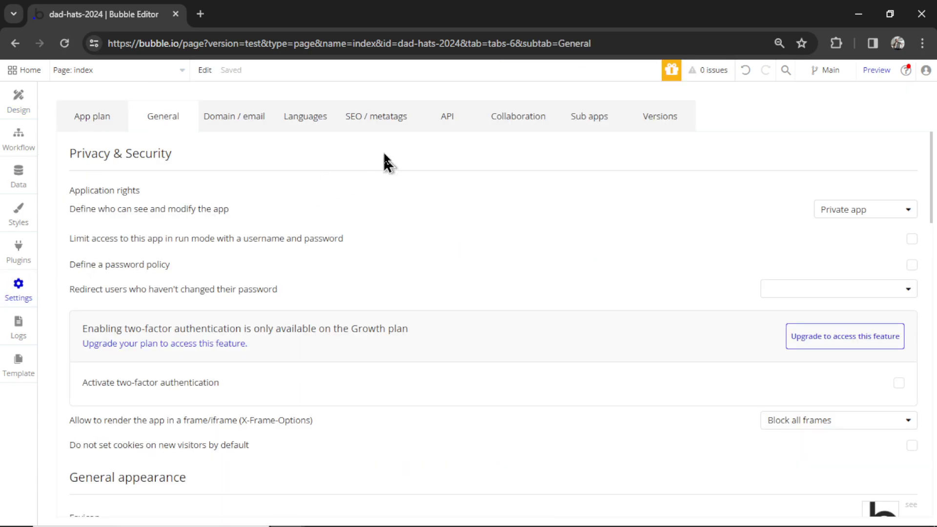
{"action": "left_click", "coordinate": [384, 127]}
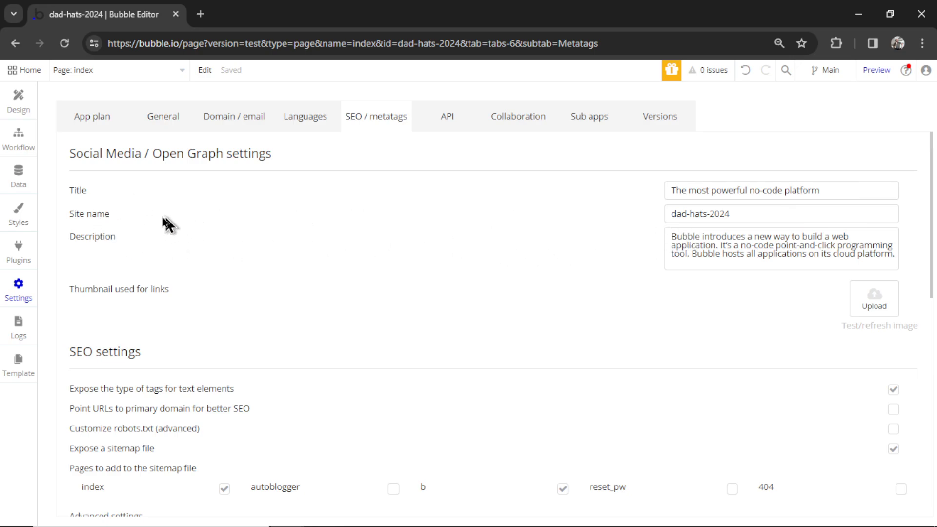
{"action": "scroll", "coordinate": [855, 271], "scroll_direction": "down", "scroll_amount": 1}
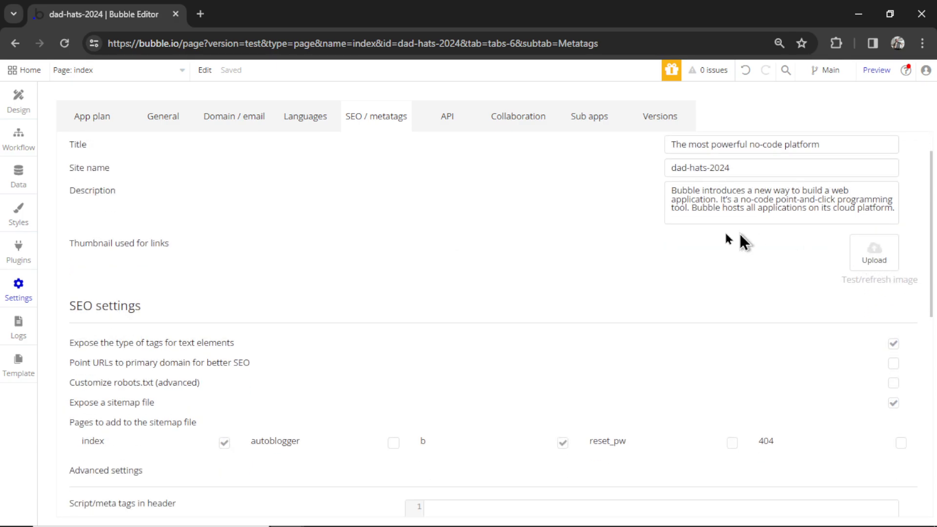
{"action": "scroll", "coordinate": [508, 222], "scroll_direction": "down", "scroll_amount": 3}
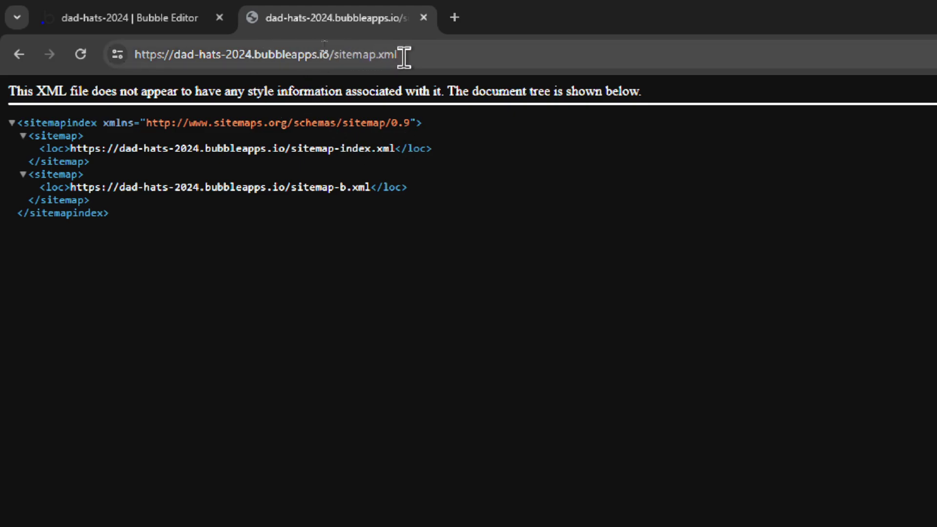
{"action": "left_click", "coordinate": [453, 50]}
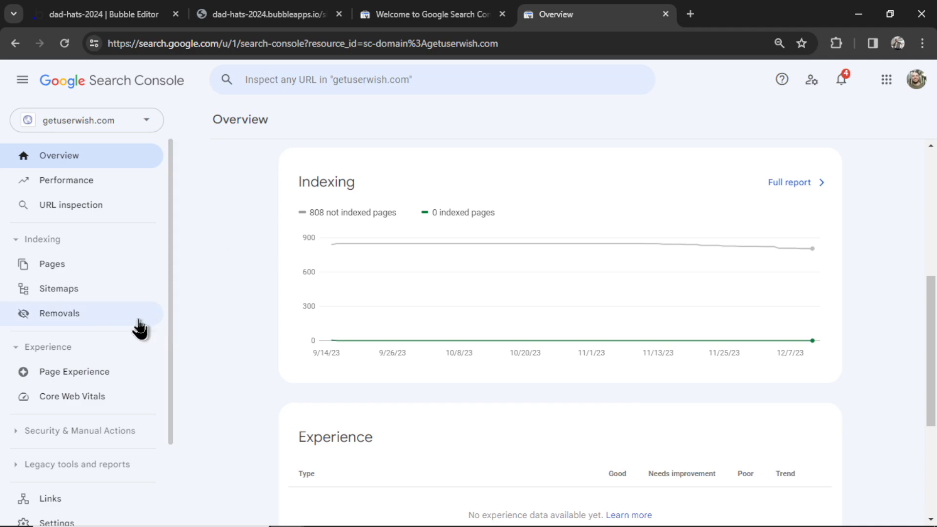
{"action": "left_click", "coordinate": [75, 291]}
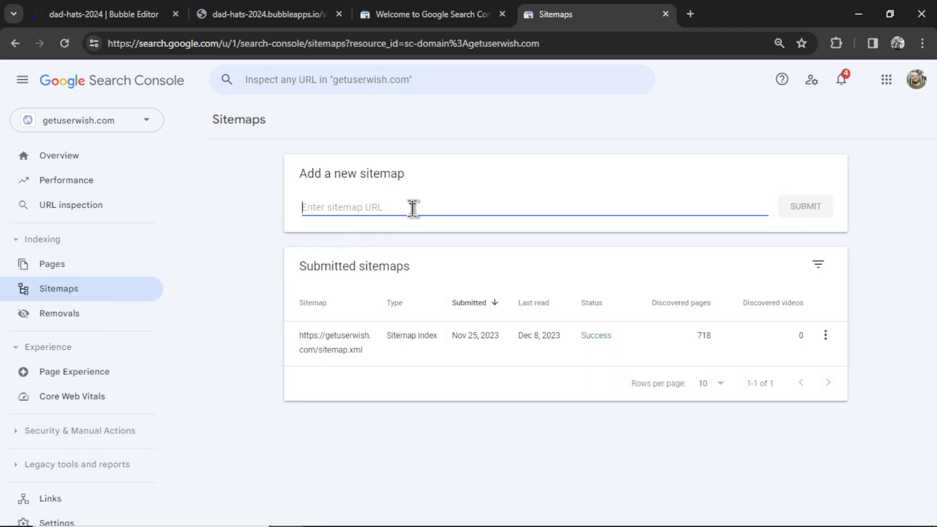
{"action": "key", "text": "ctrl+v"}
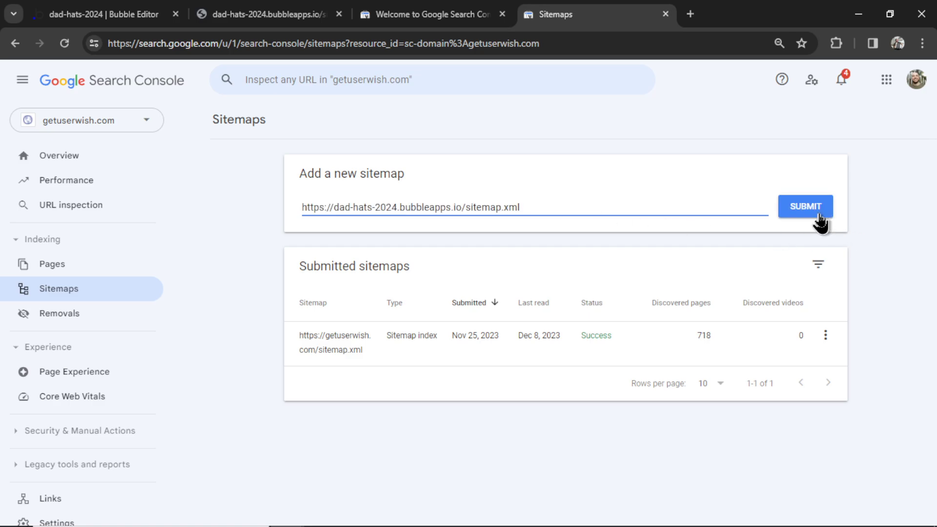